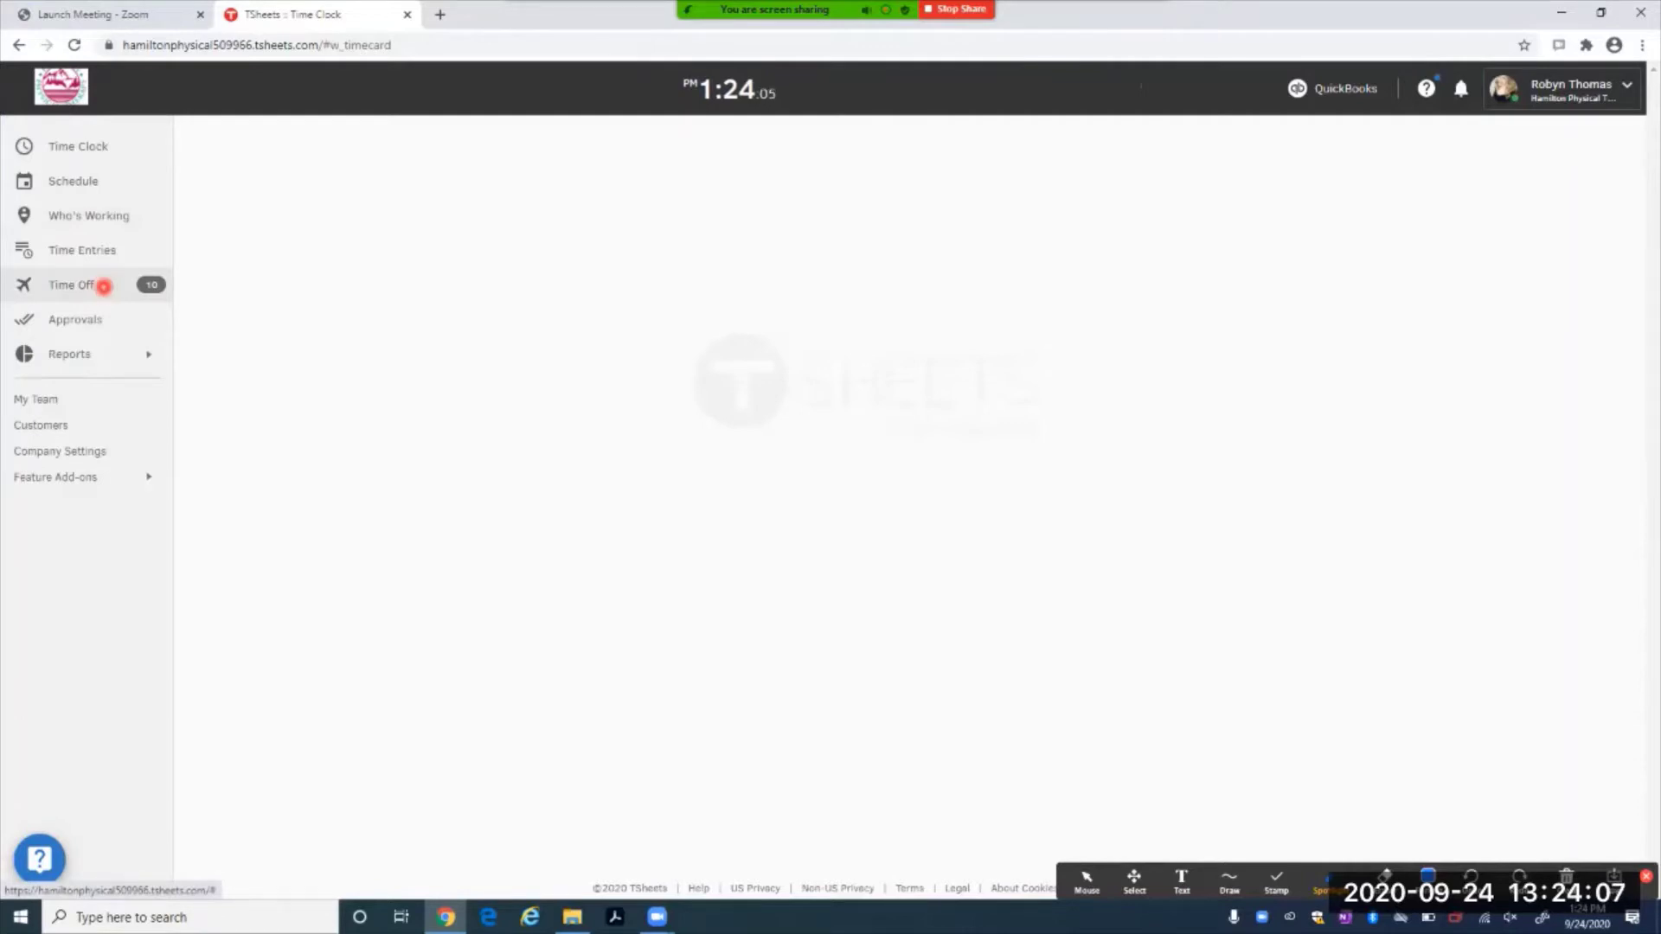
- Open the time off requests and filter the list by status to show only Pending ones
{"action": "left_click", "coordinate": [103, 287]}
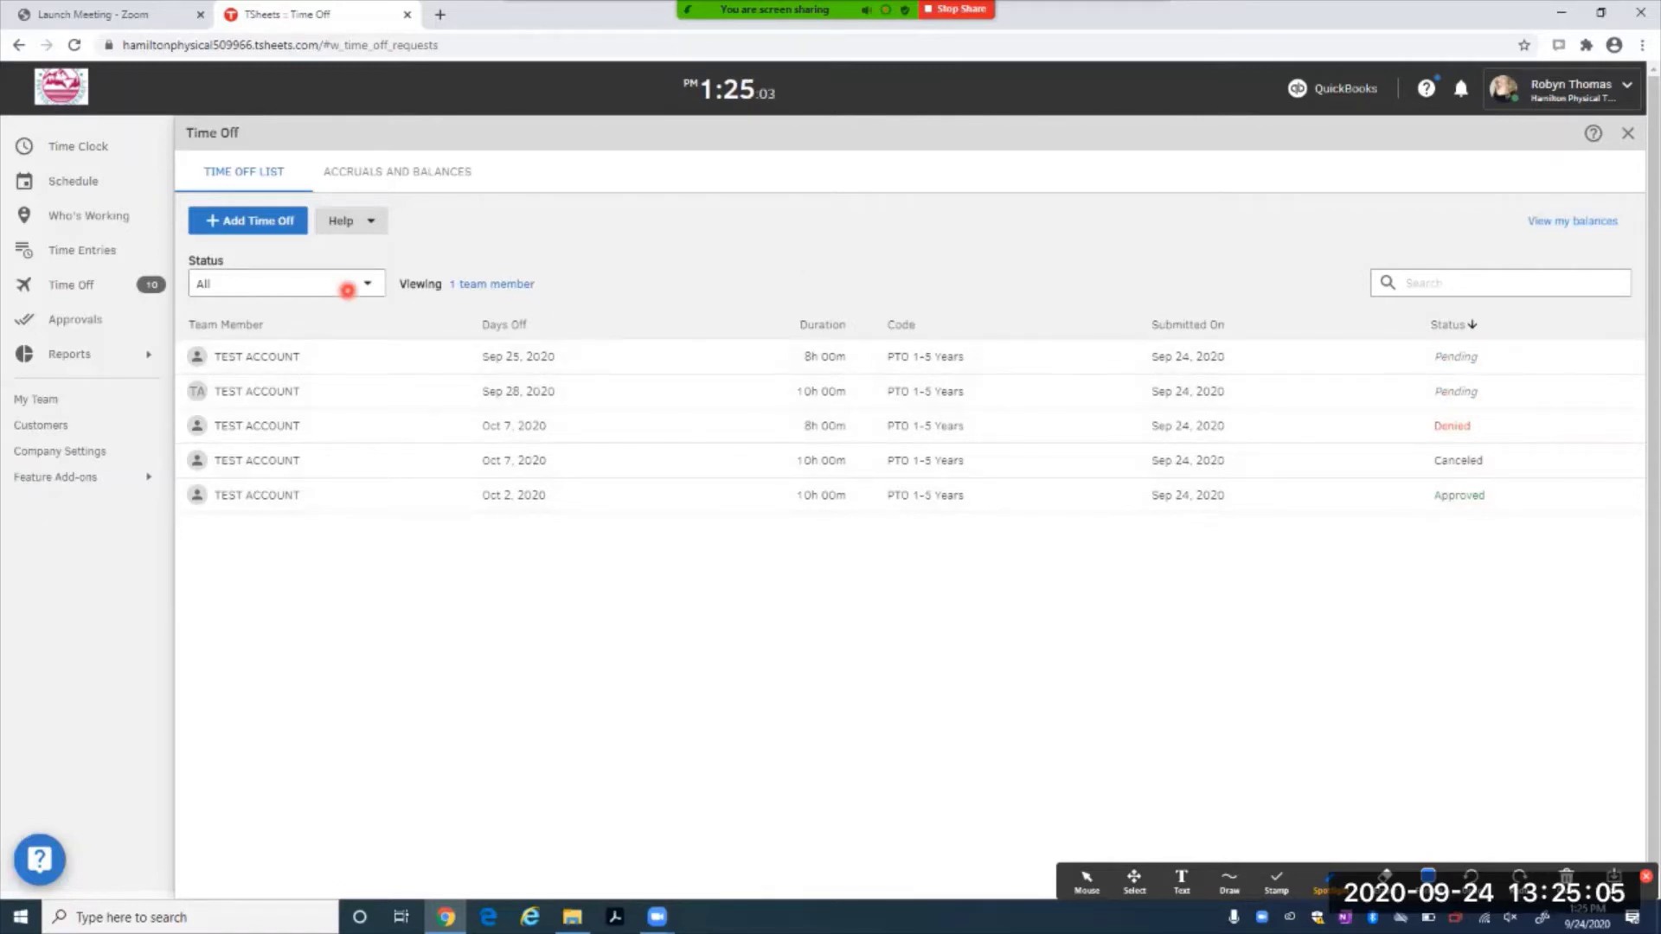
{"action": "left_click", "coordinate": [367, 283]}
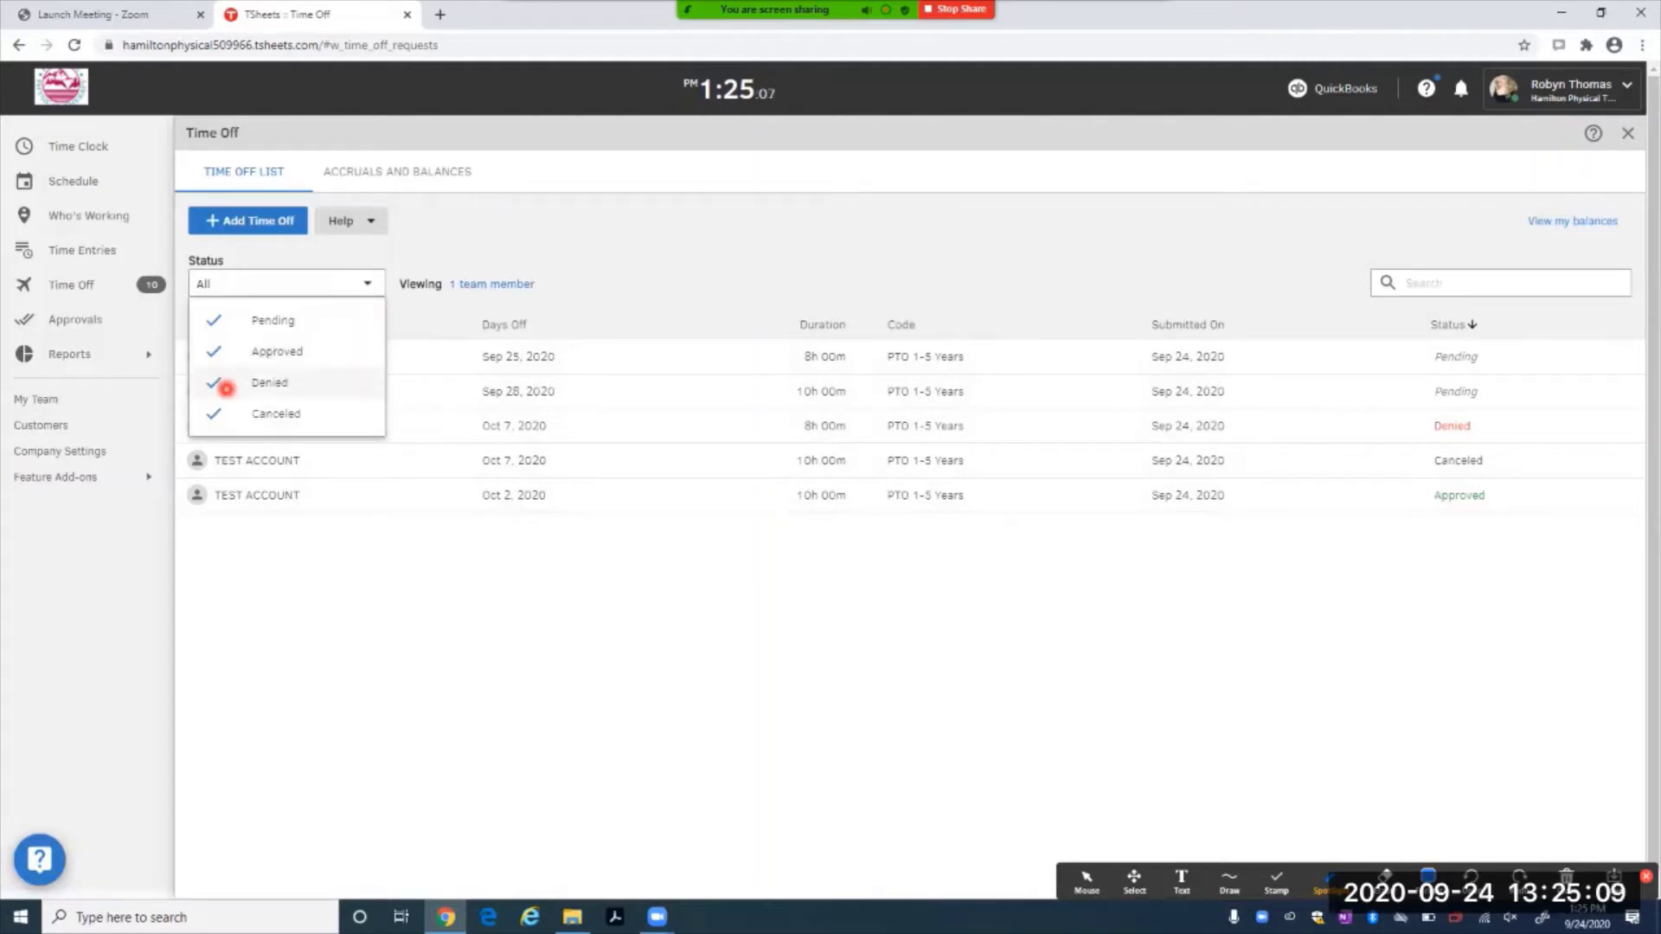
{"action": "left_click", "coordinate": [214, 410]}
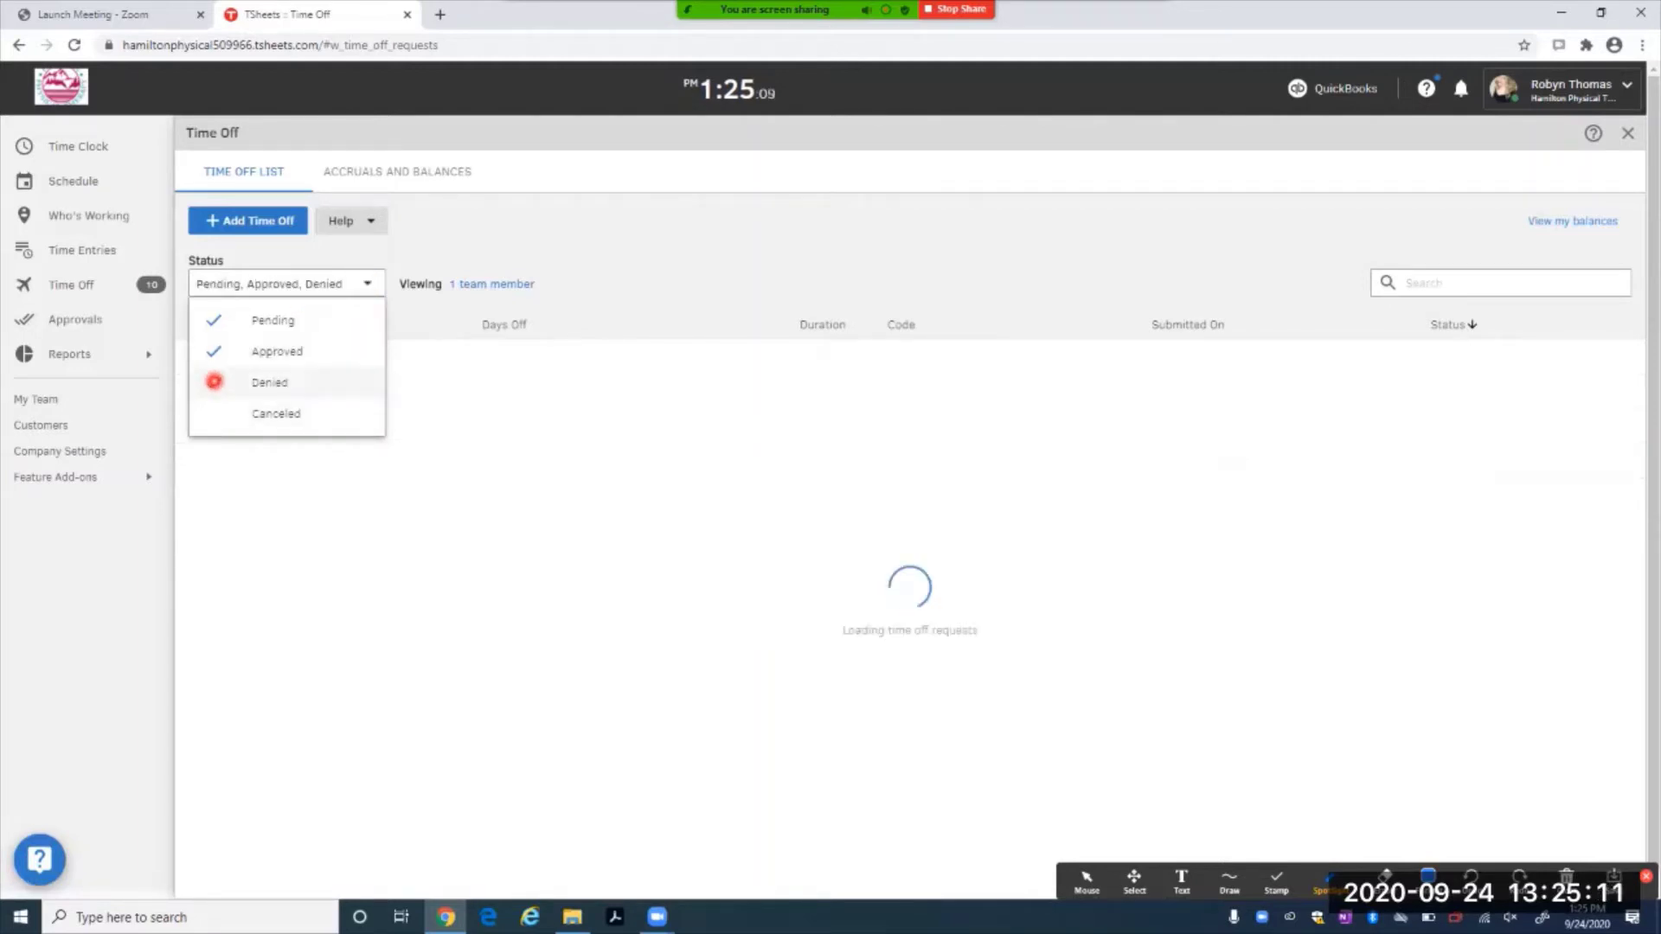
{"action": "left_click", "coordinate": [214, 381]}
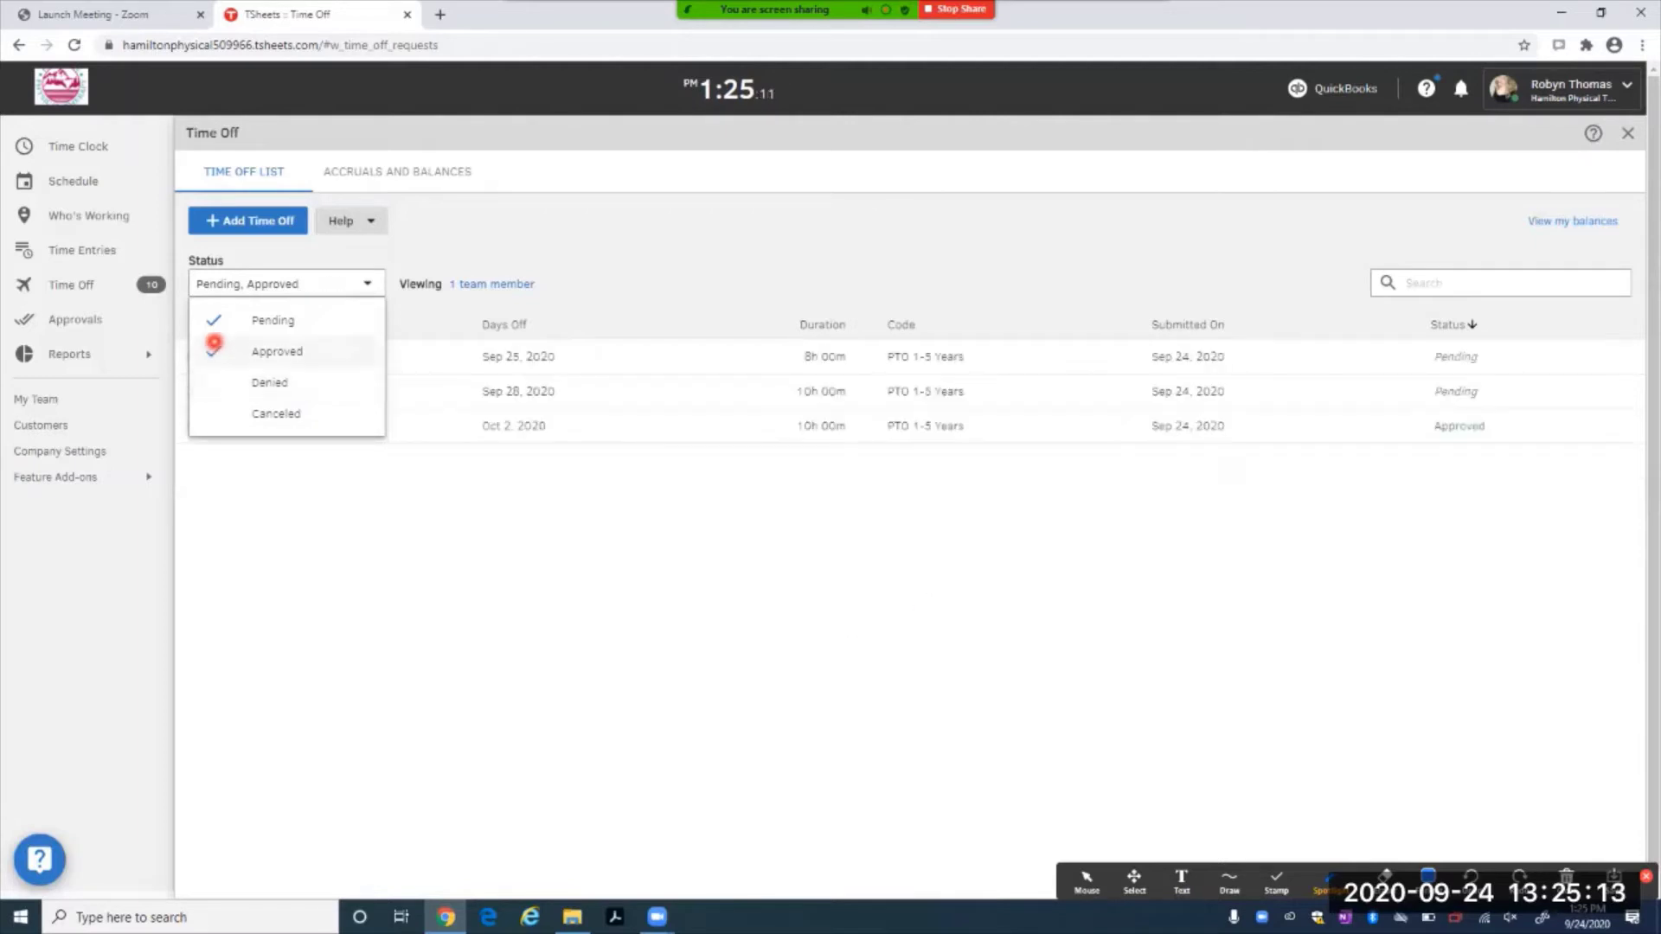
{"action": "left_click", "coordinate": [214, 350]}
{"action": "left_click", "coordinate": [793, 524]}
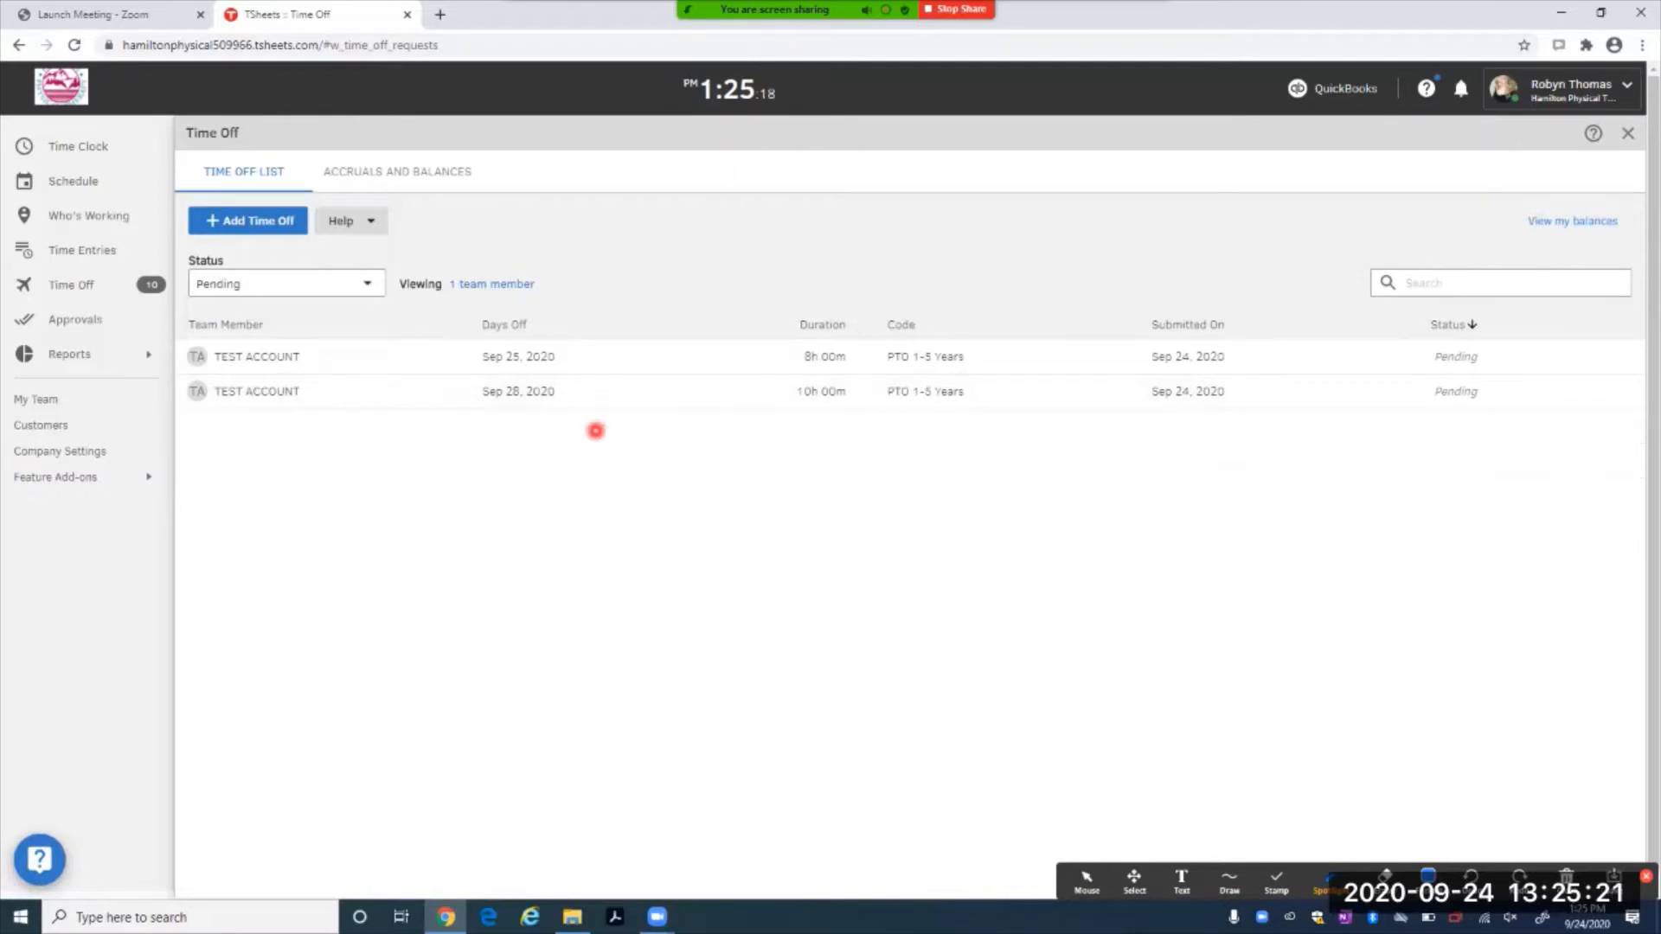
- Add the Approved, Denied and Canceled statuses back to the time off list's filter
{"action": "left_click", "coordinate": [368, 284]}
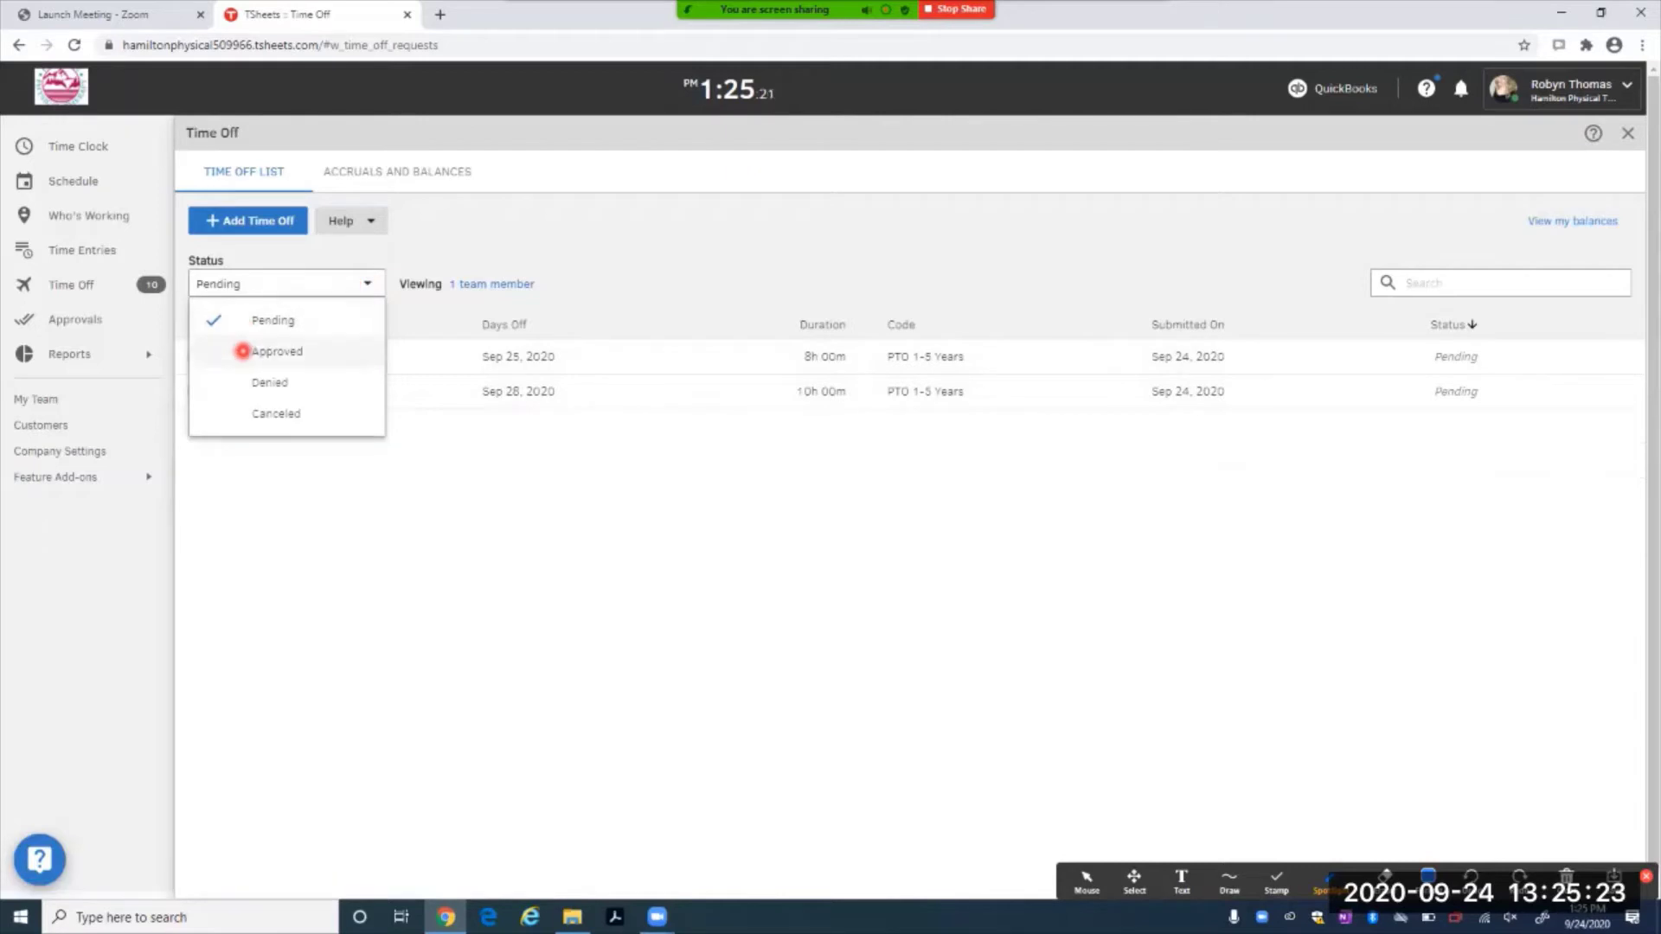
{"action": "left_click", "coordinate": [243, 351]}
{"action": "left_click", "coordinate": [233, 382]}
{"action": "left_click", "coordinate": [234, 412]}
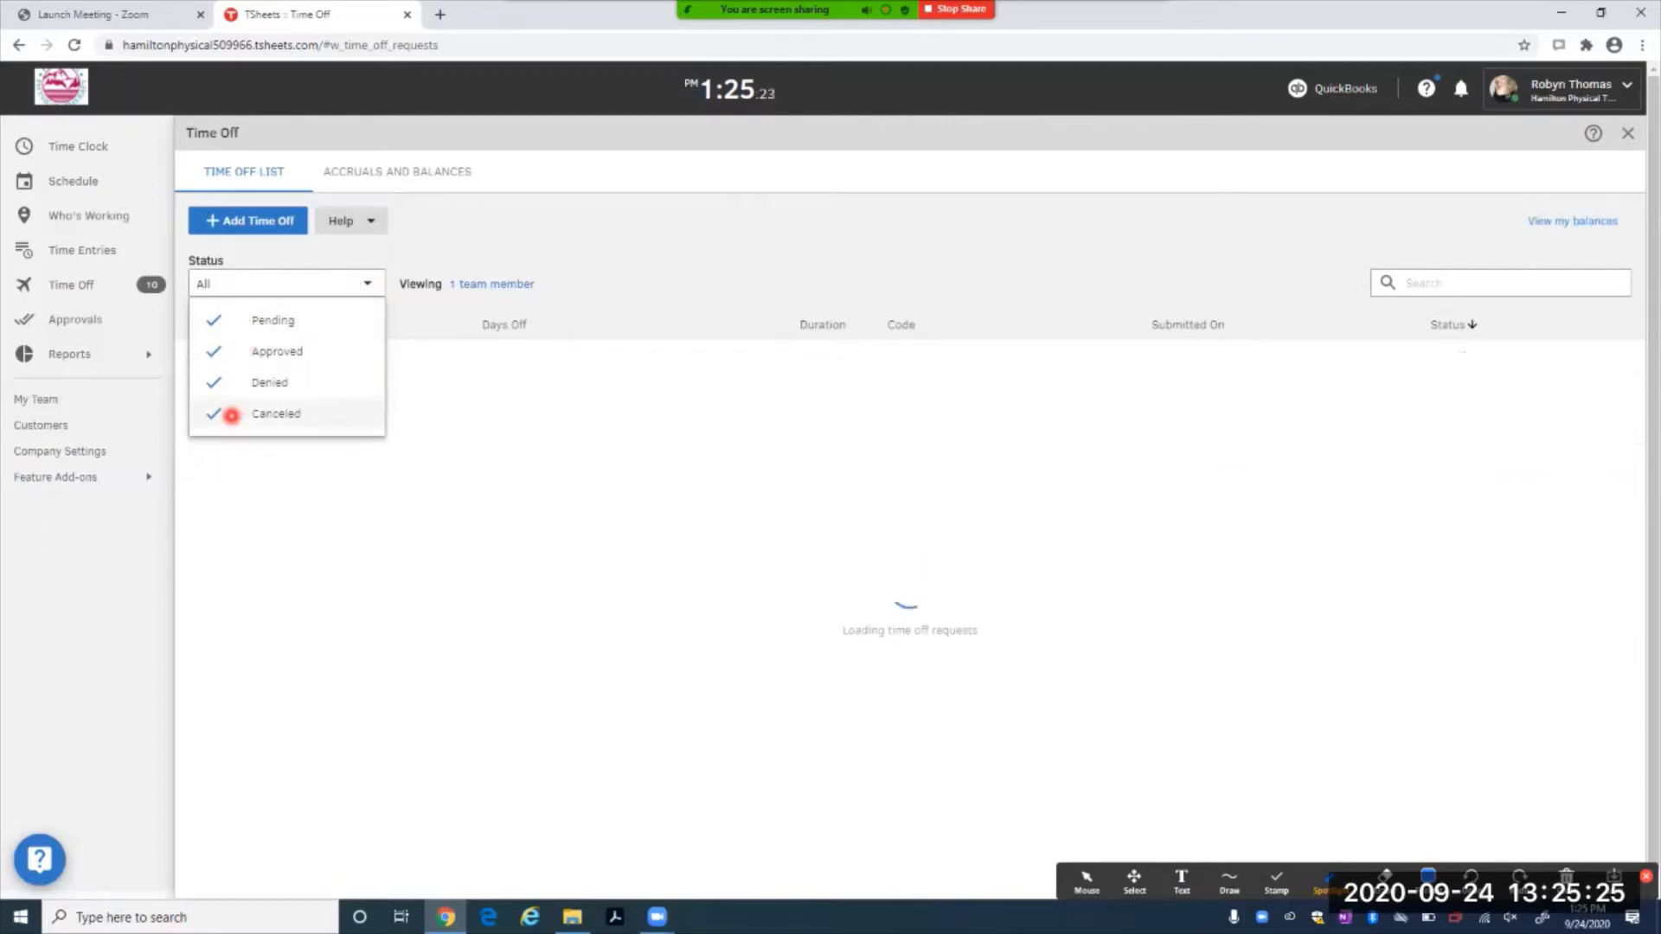
{"action": "left_click", "coordinate": [1463, 566]}
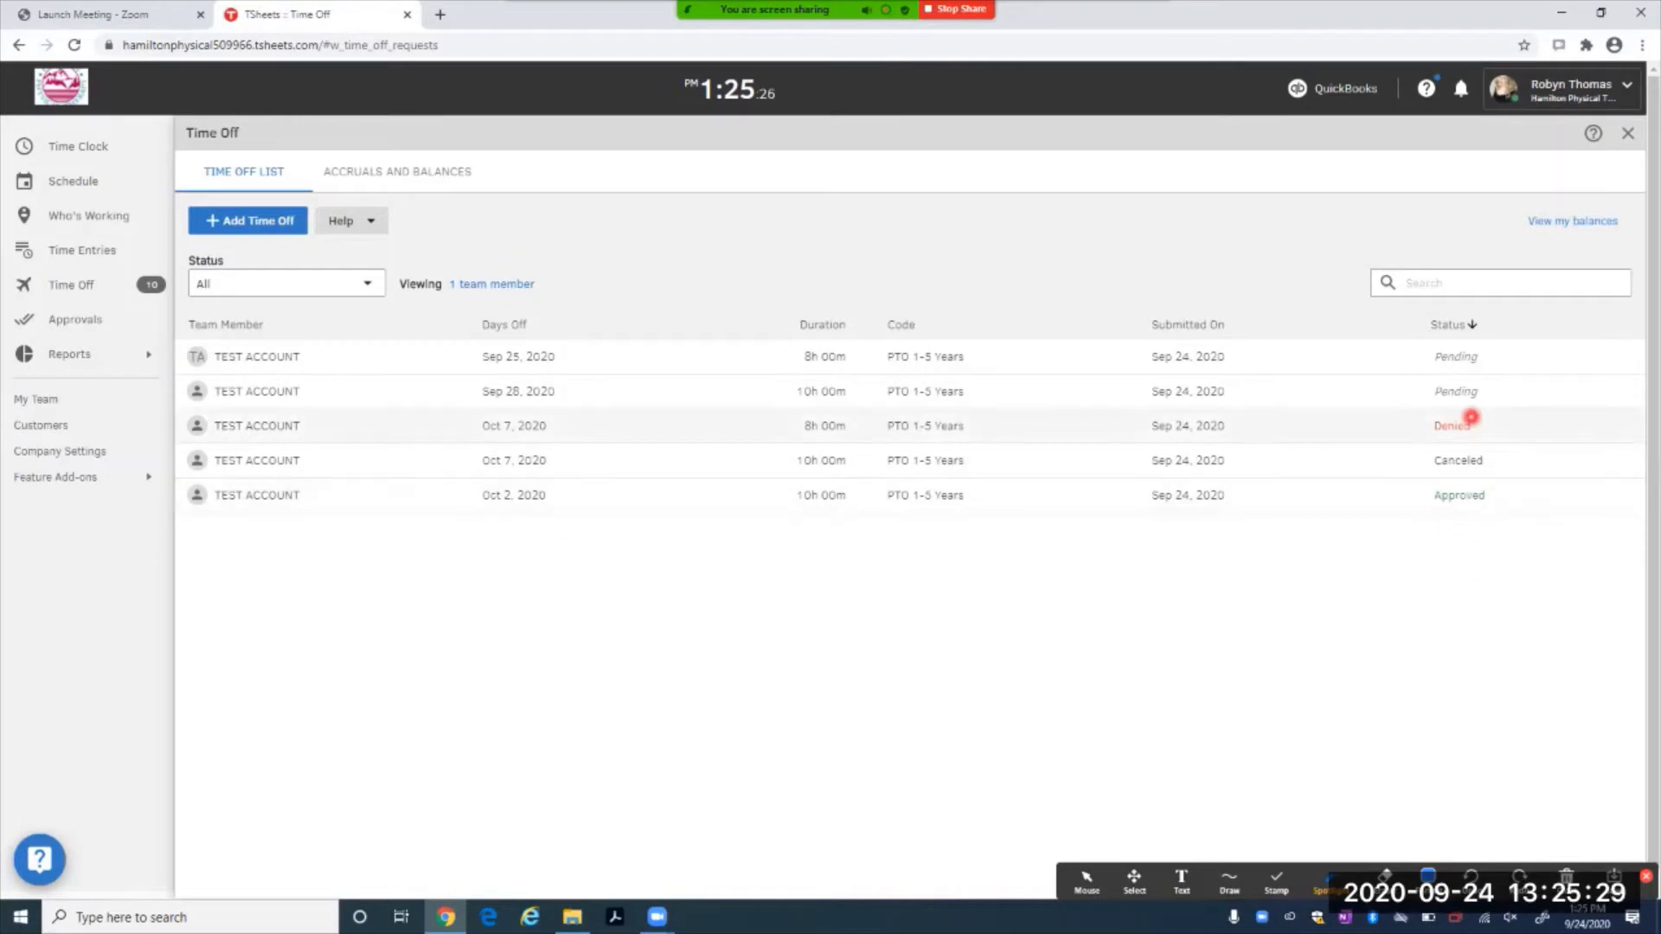
- Sort the time off list by status and by days off in both directions, ending with descending status order
{"action": "mouse_move", "coordinate": [1474, 353]}
{"action": "left_click", "coordinate": [1457, 326]}
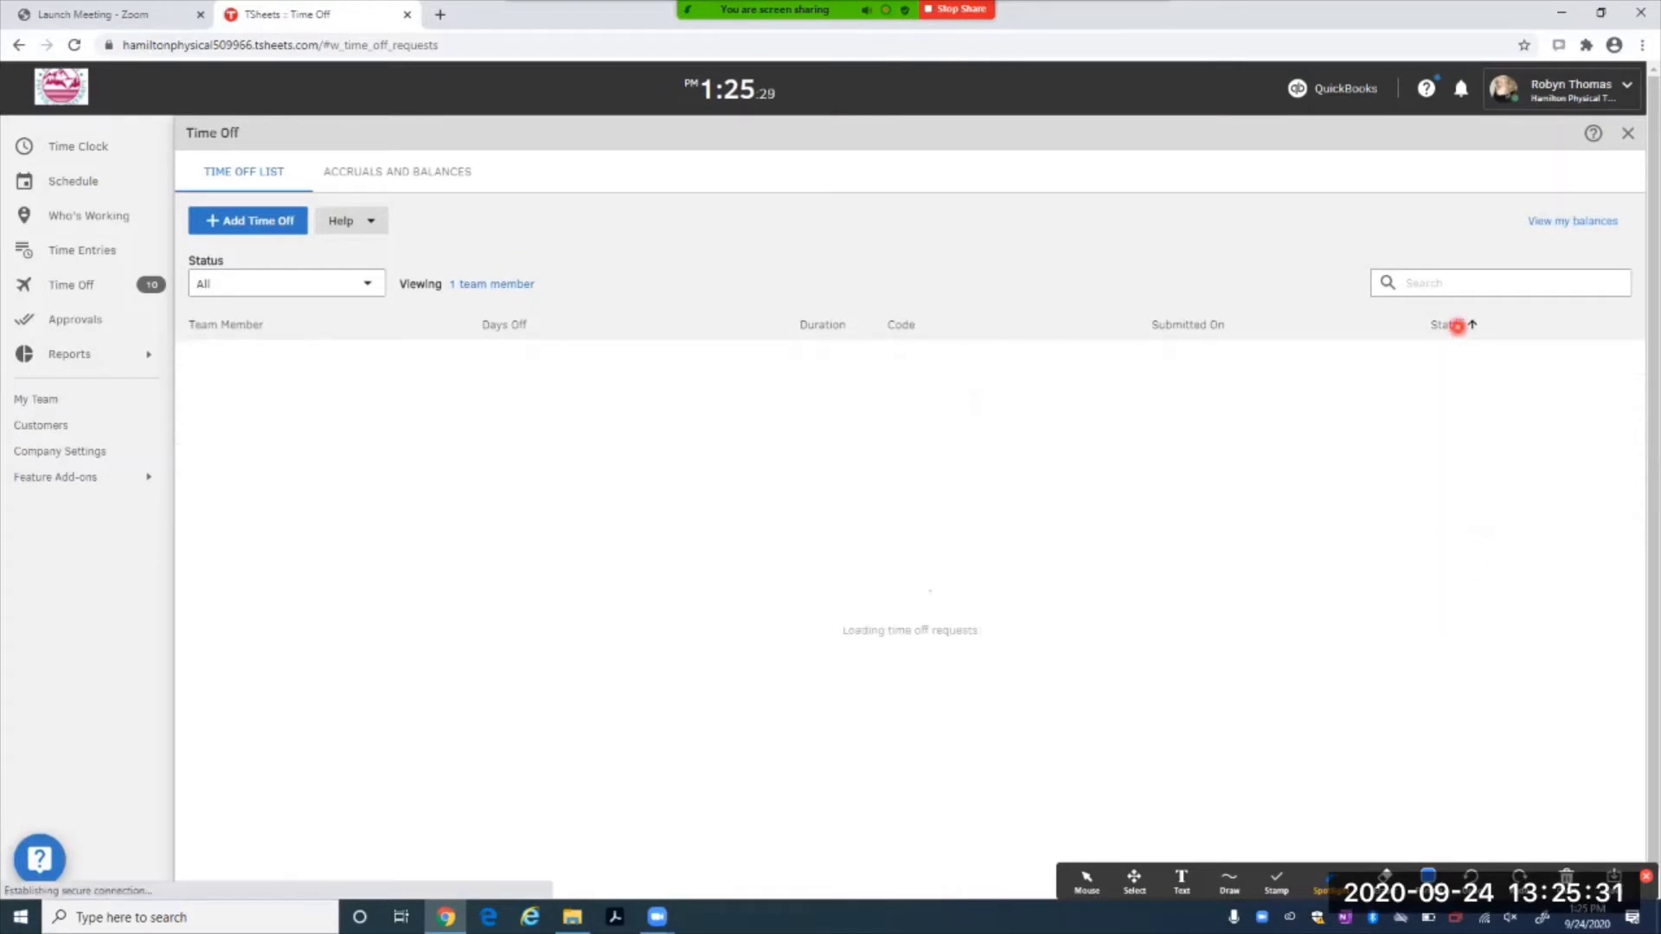
{"action": "left_click", "coordinate": [1446, 324]}
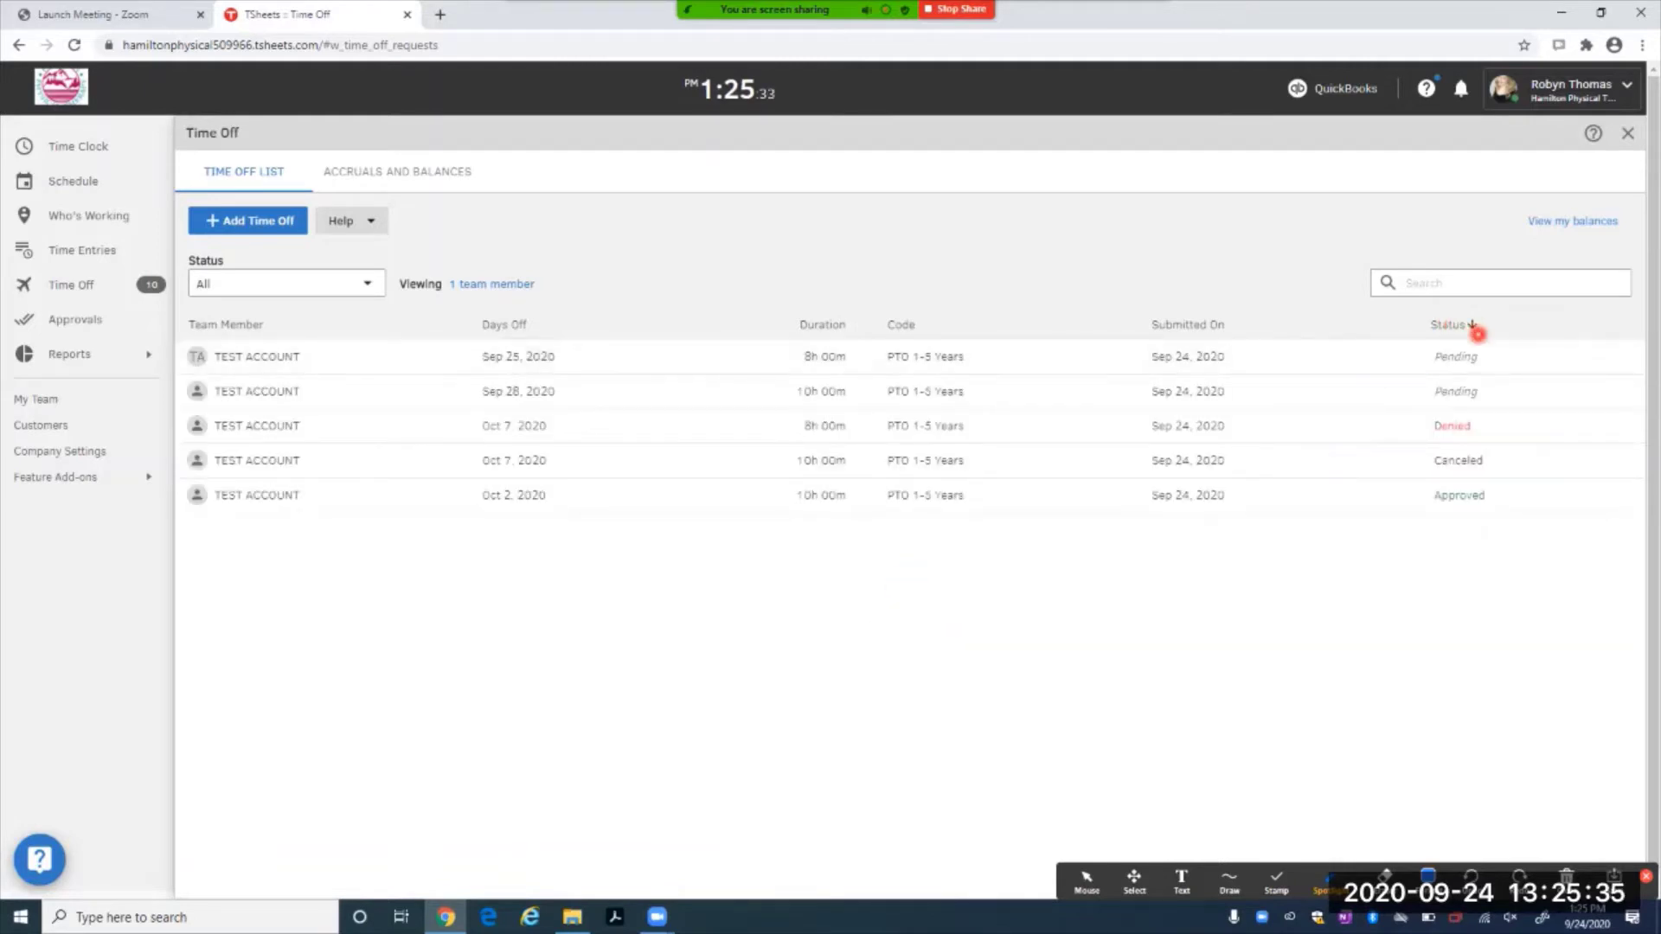
{"action": "mouse_move", "coordinate": [1419, 353]}
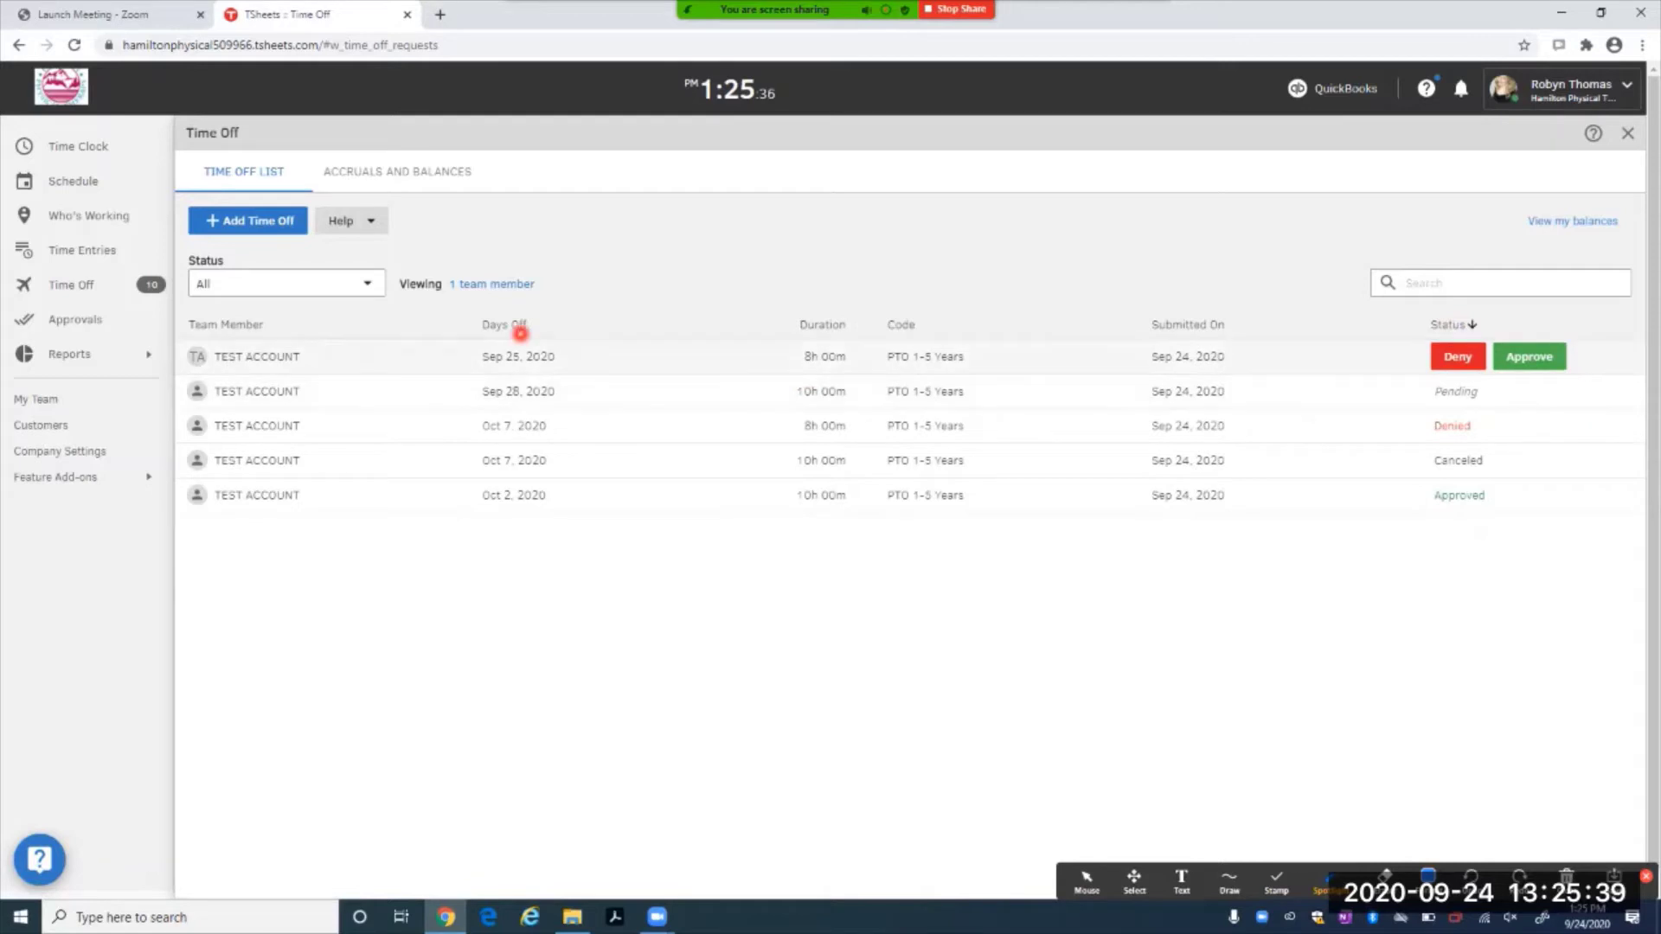
{"action": "left_click", "coordinate": [509, 323]}
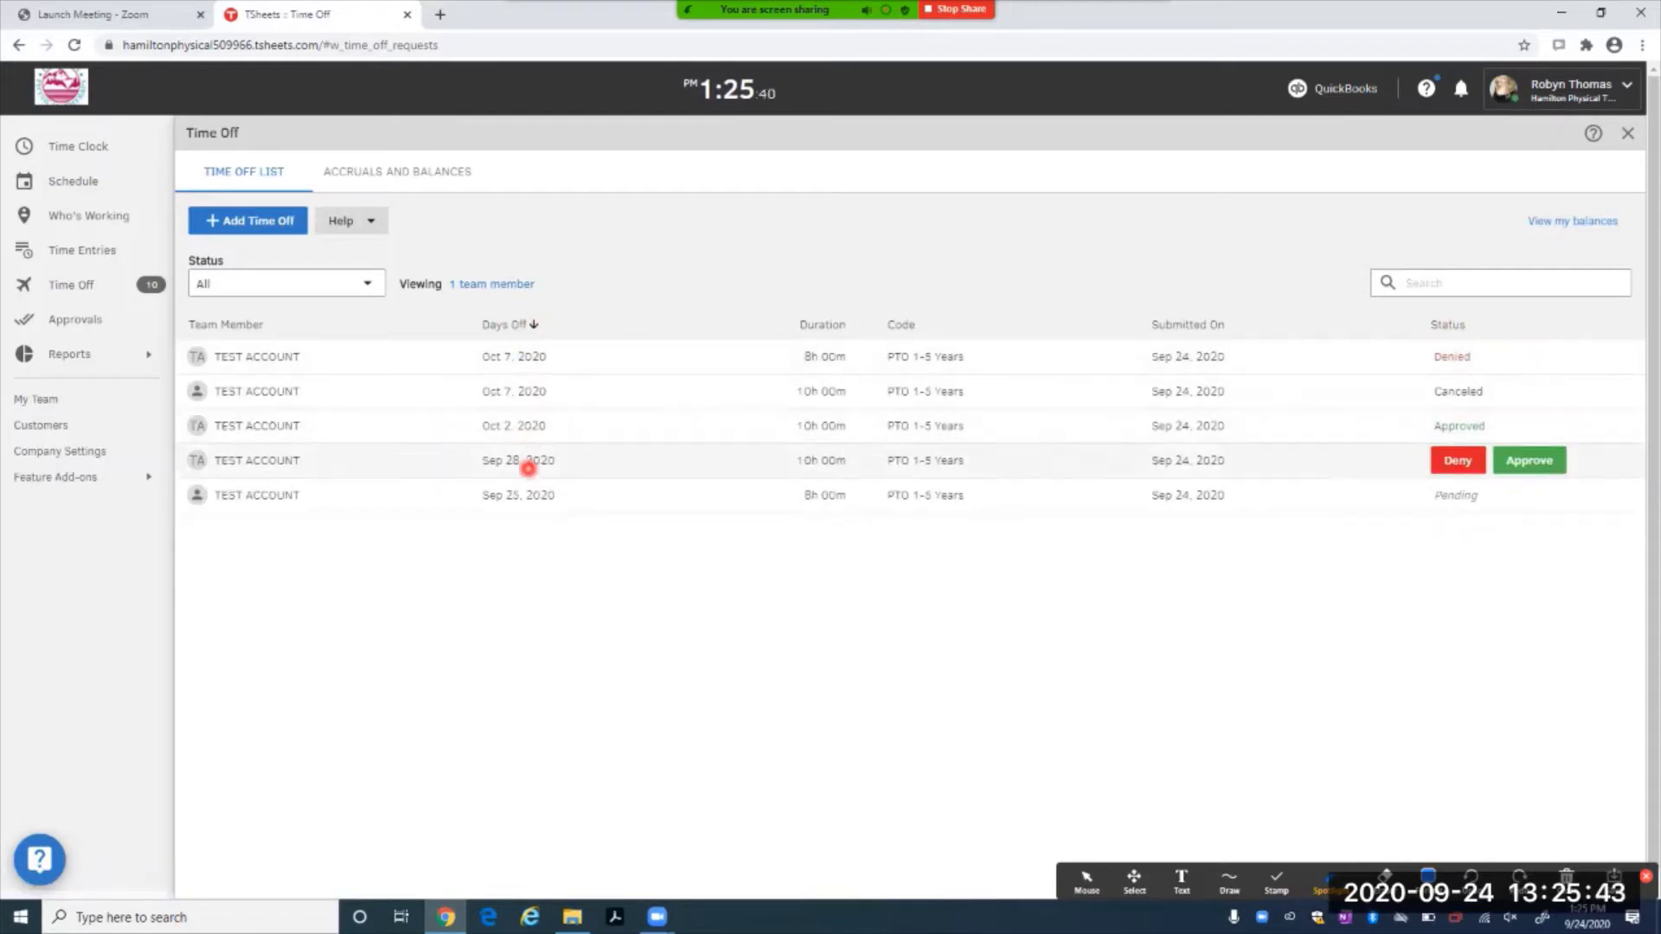
{"action": "left_click", "coordinate": [512, 323]}
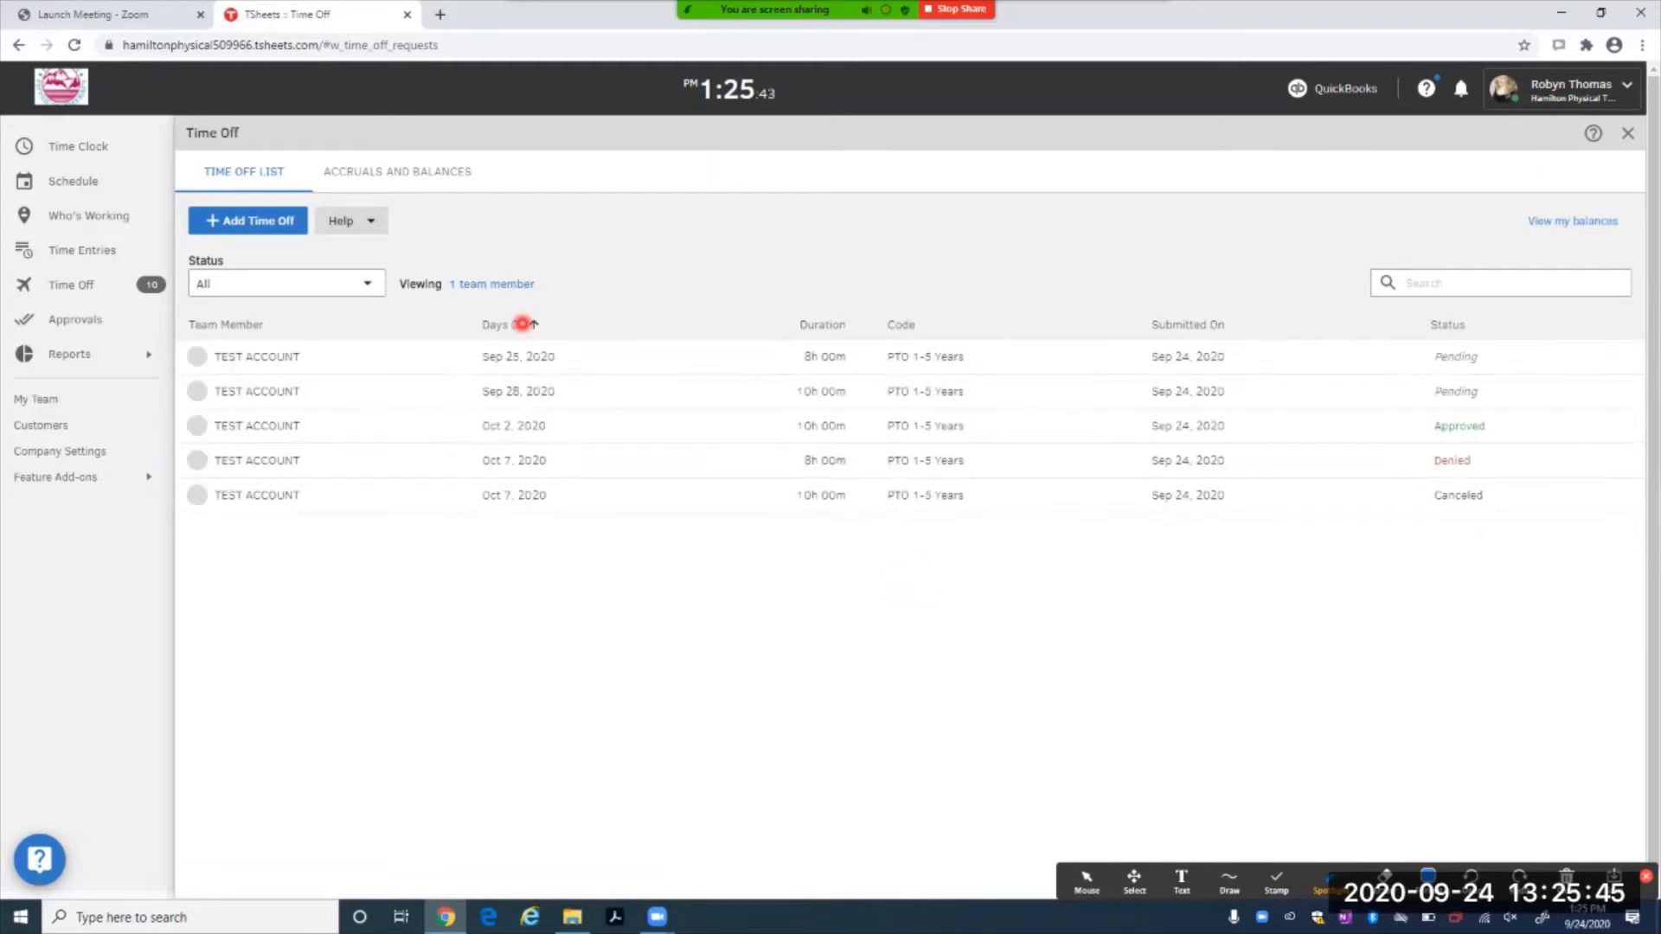
{"action": "left_click", "coordinate": [1441, 326]}
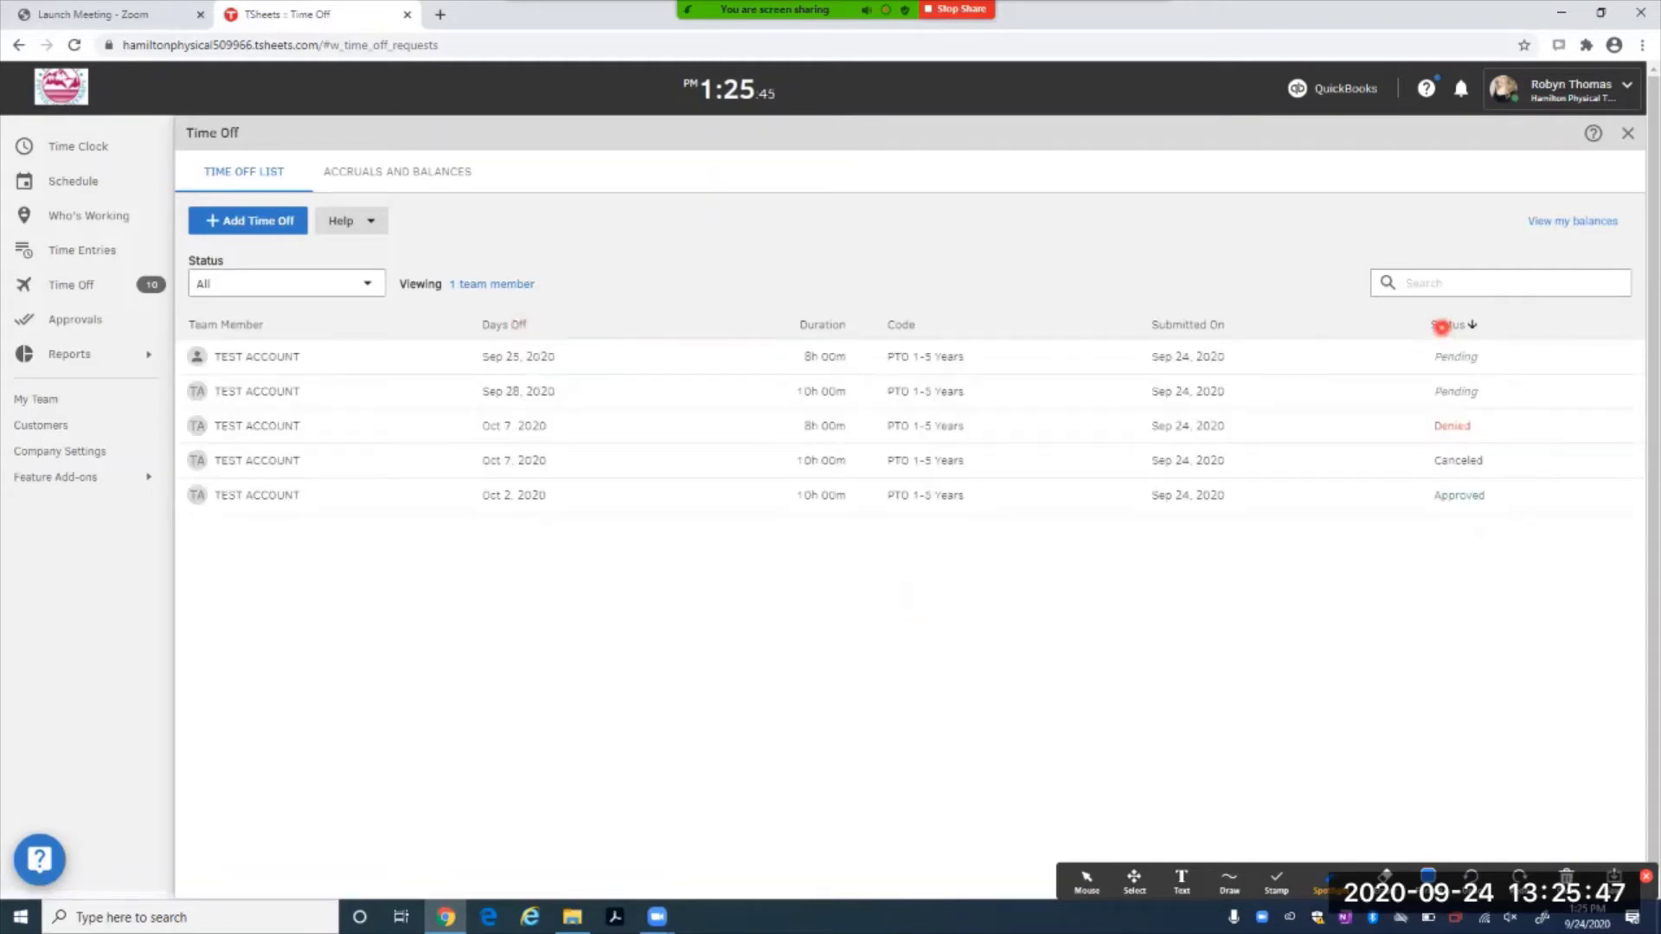
{"action": "mouse_move", "coordinate": [1007, 362]}
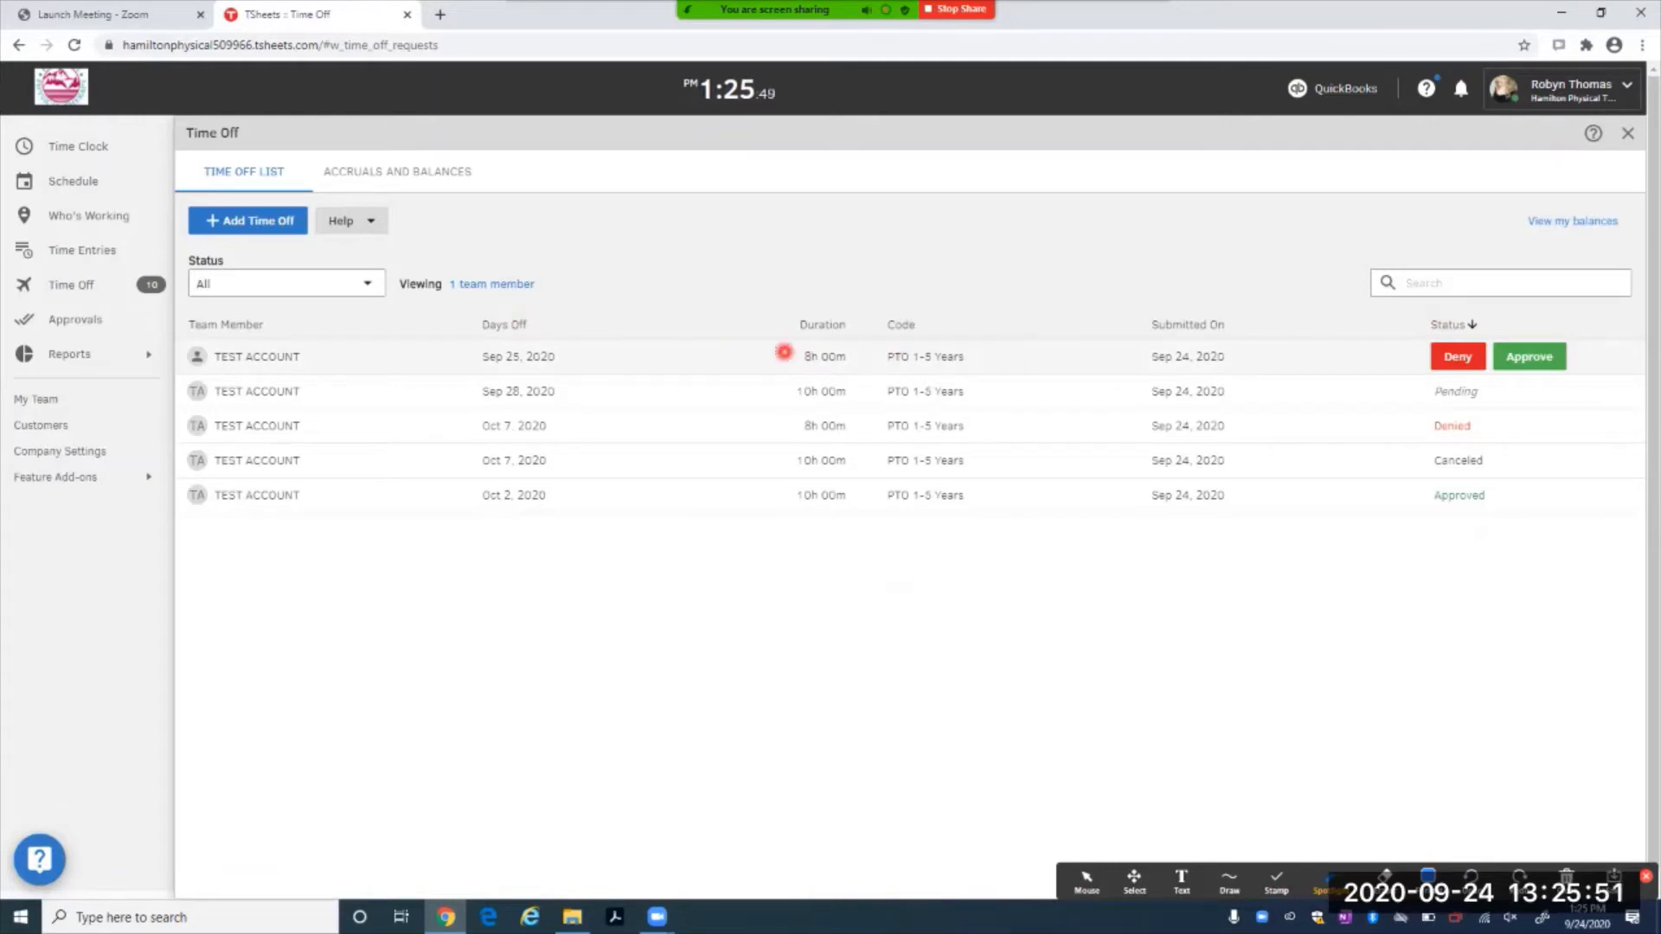
- Exclude Approved, Denied and Canceled from the status filter so that only Pending requests are listed
{"action": "left_click", "coordinate": [308, 285]}
{"action": "left_click", "coordinate": [264, 354]}
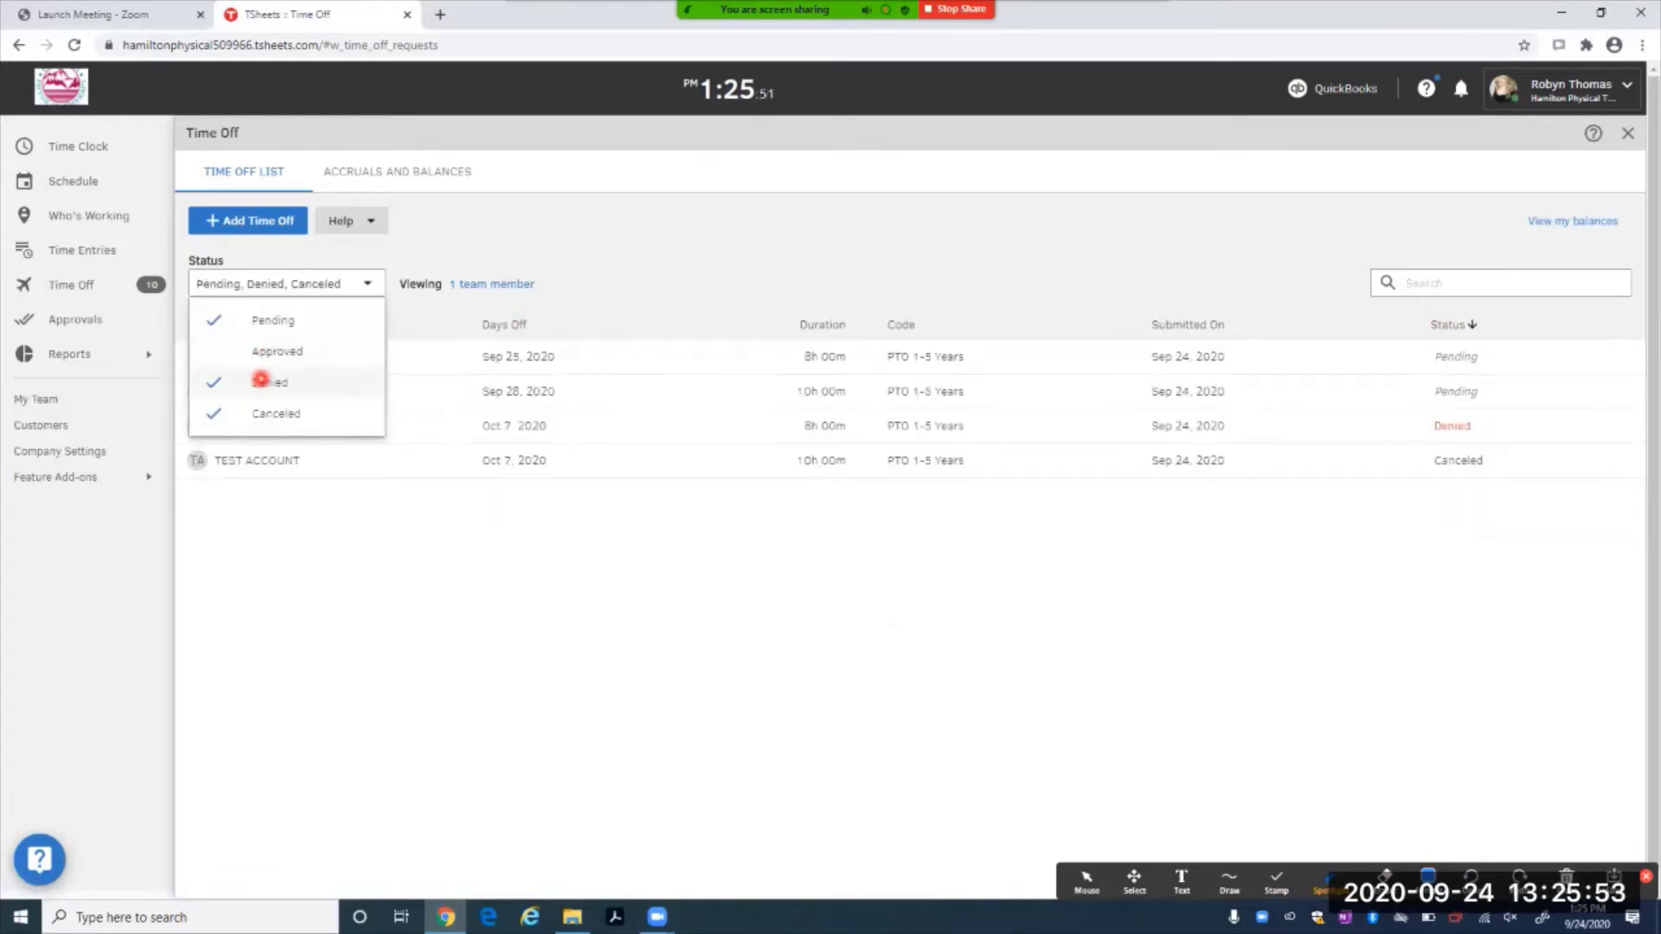
{"action": "left_click", "coordinate": [264, 382]}
{"action": "left_click", "coordinate": [272, 410]}
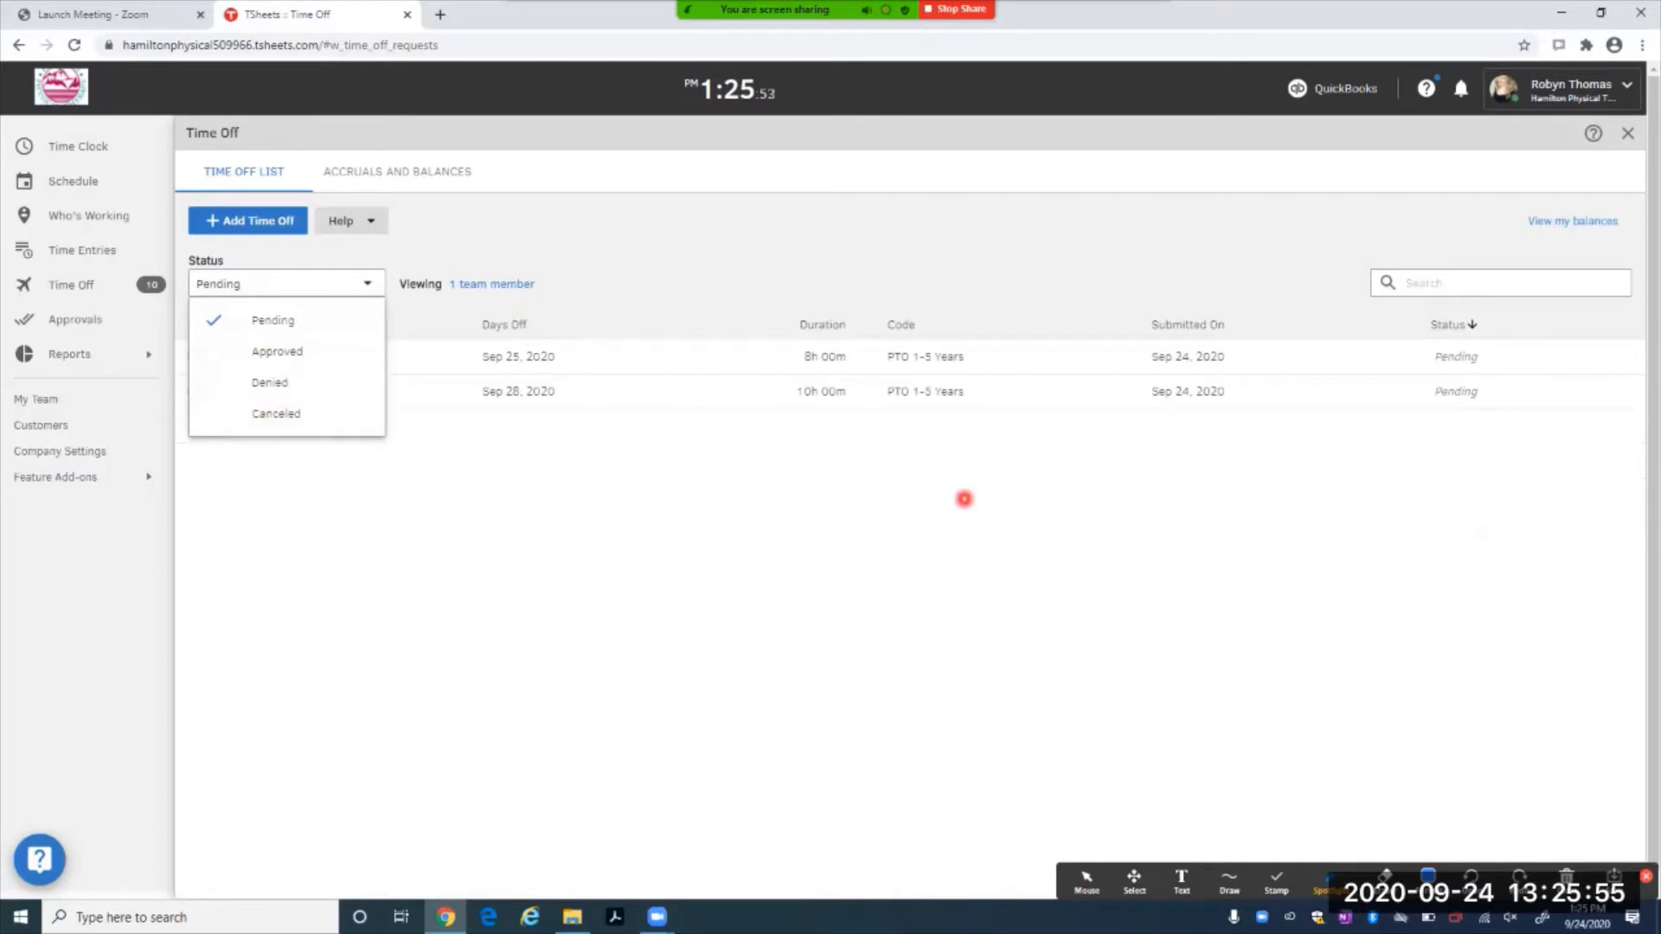
{"action": "left_click", "coordinate": [964, 499]}
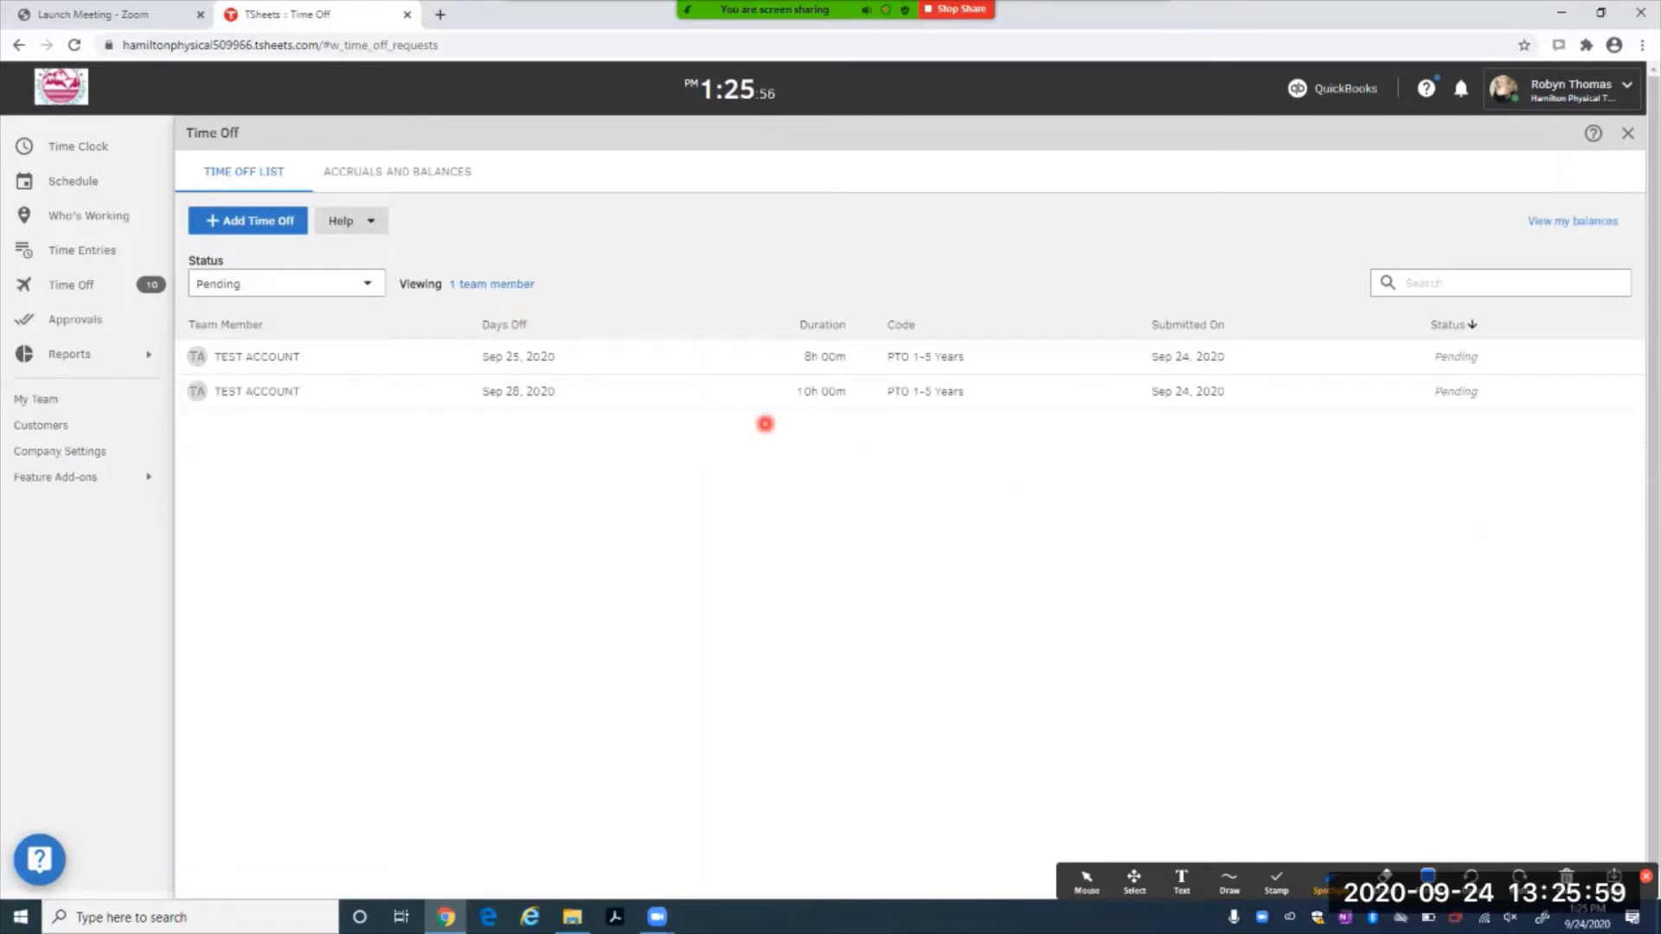
- Examine the details and history of the pending Sep 25, 2020 time off request, and close it without changes
{"action": "mouse_move", "coordinate": [771, 352]}
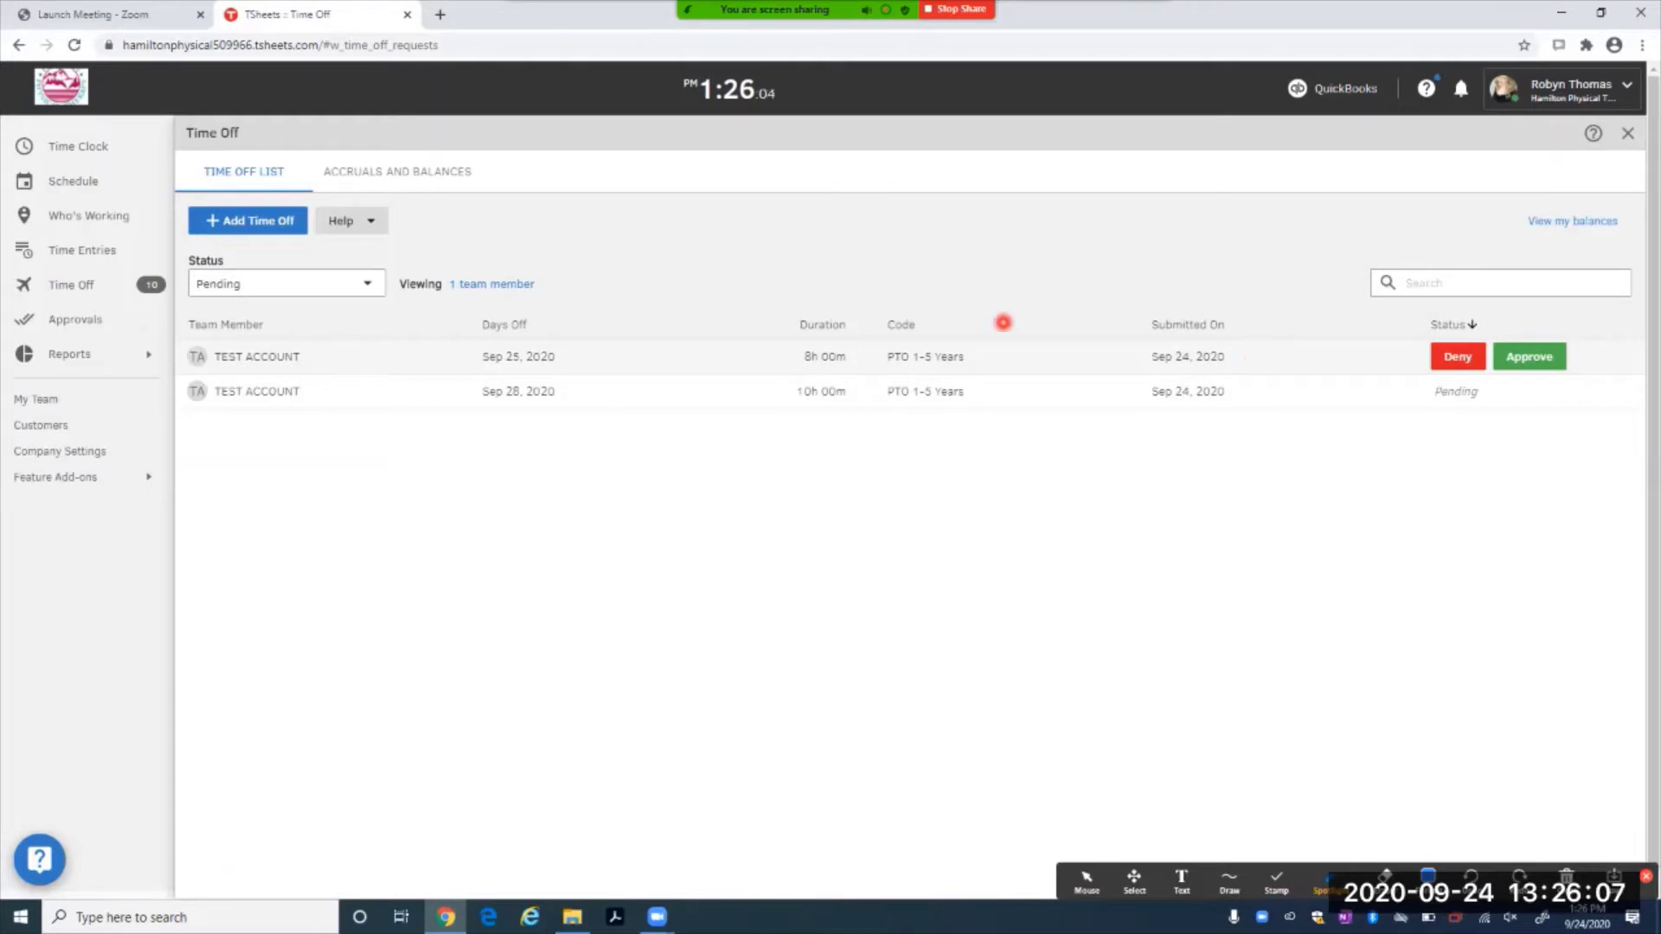
{"action": "mouse_move", "coordinate": [834, 360]}
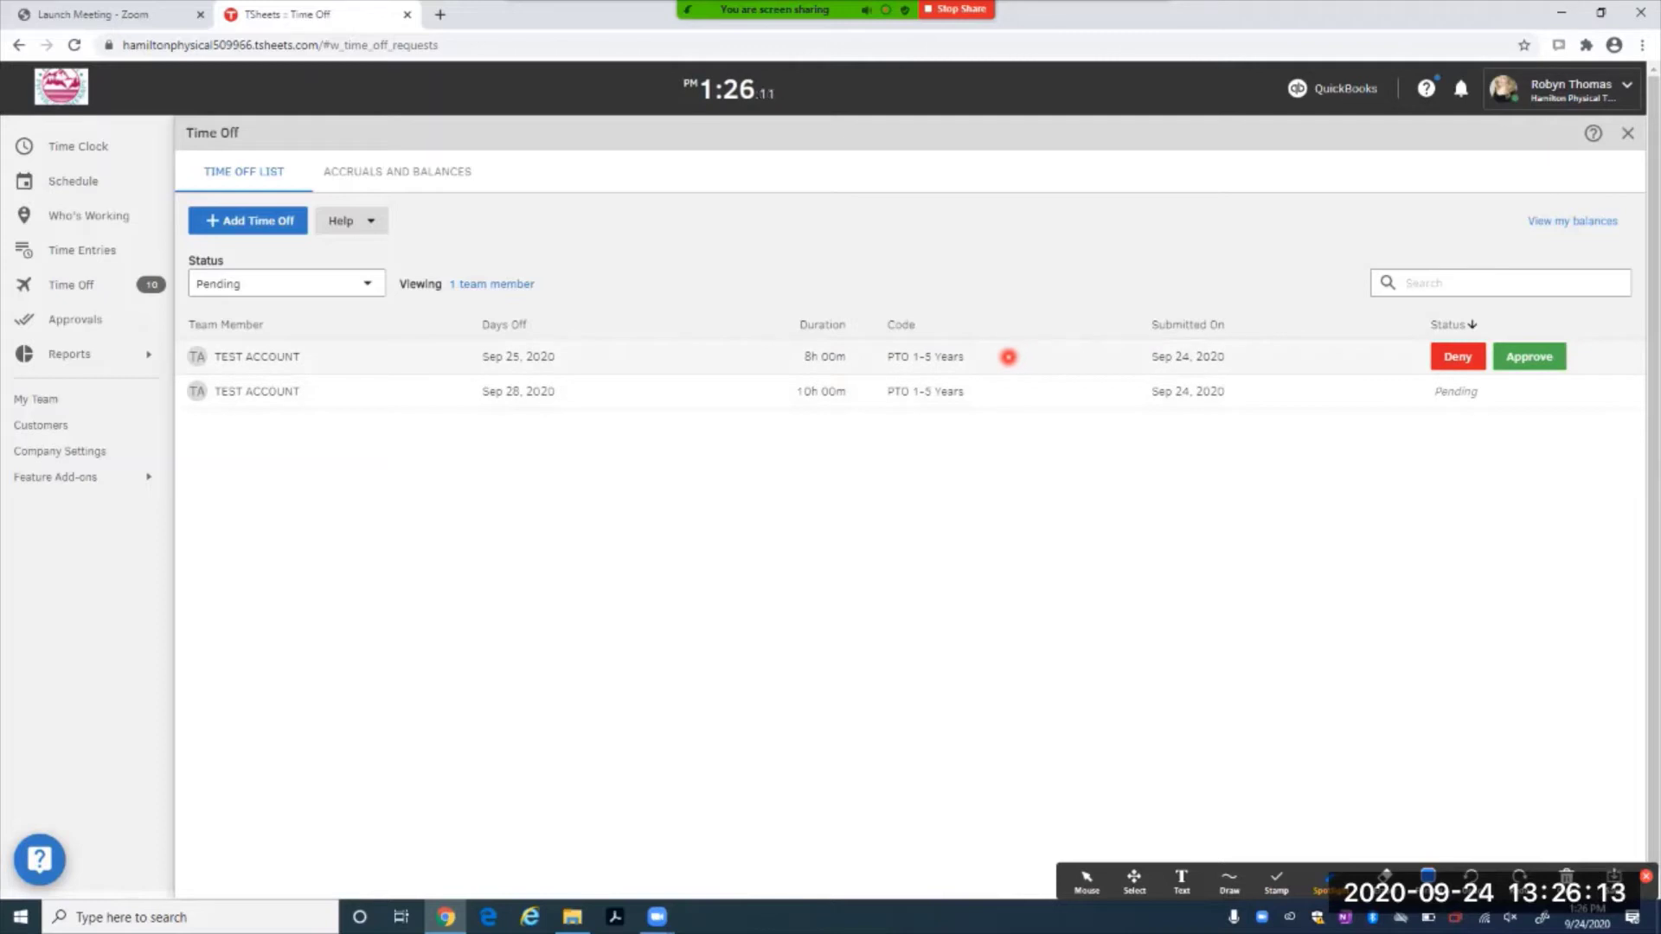
{"action": "left_click", "coordinate": [1008, 357]}
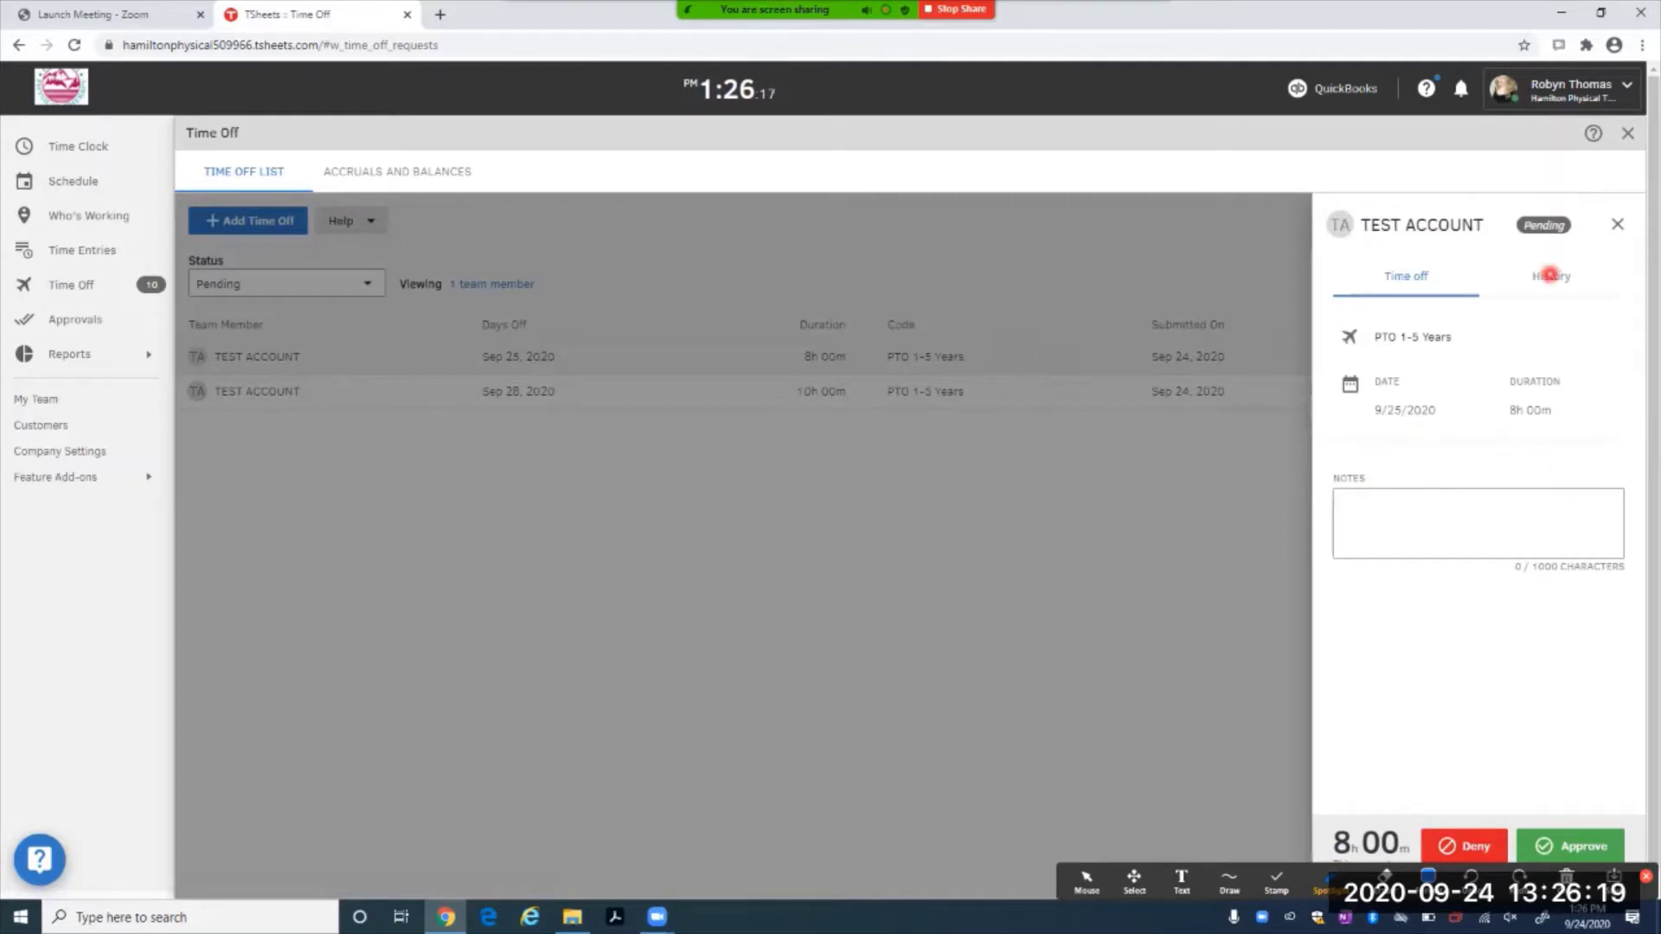
{"action": "left_click", "coordinate": [1551, 276]}
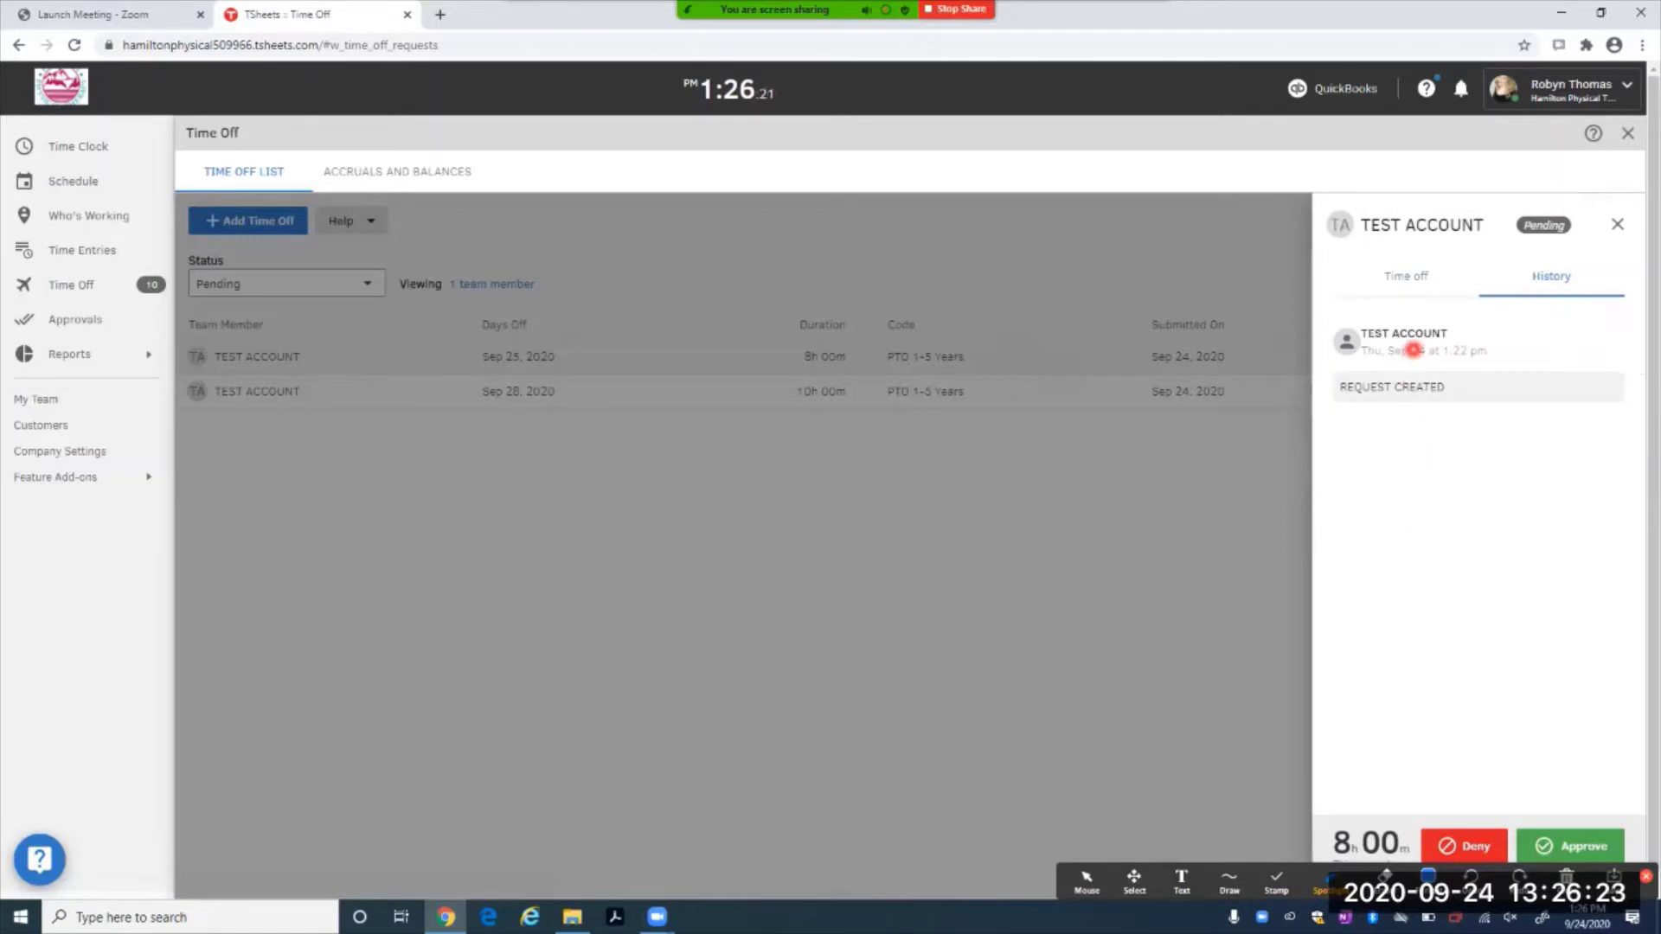
{"action": "left_click", "coordinate": [1416, 276]}
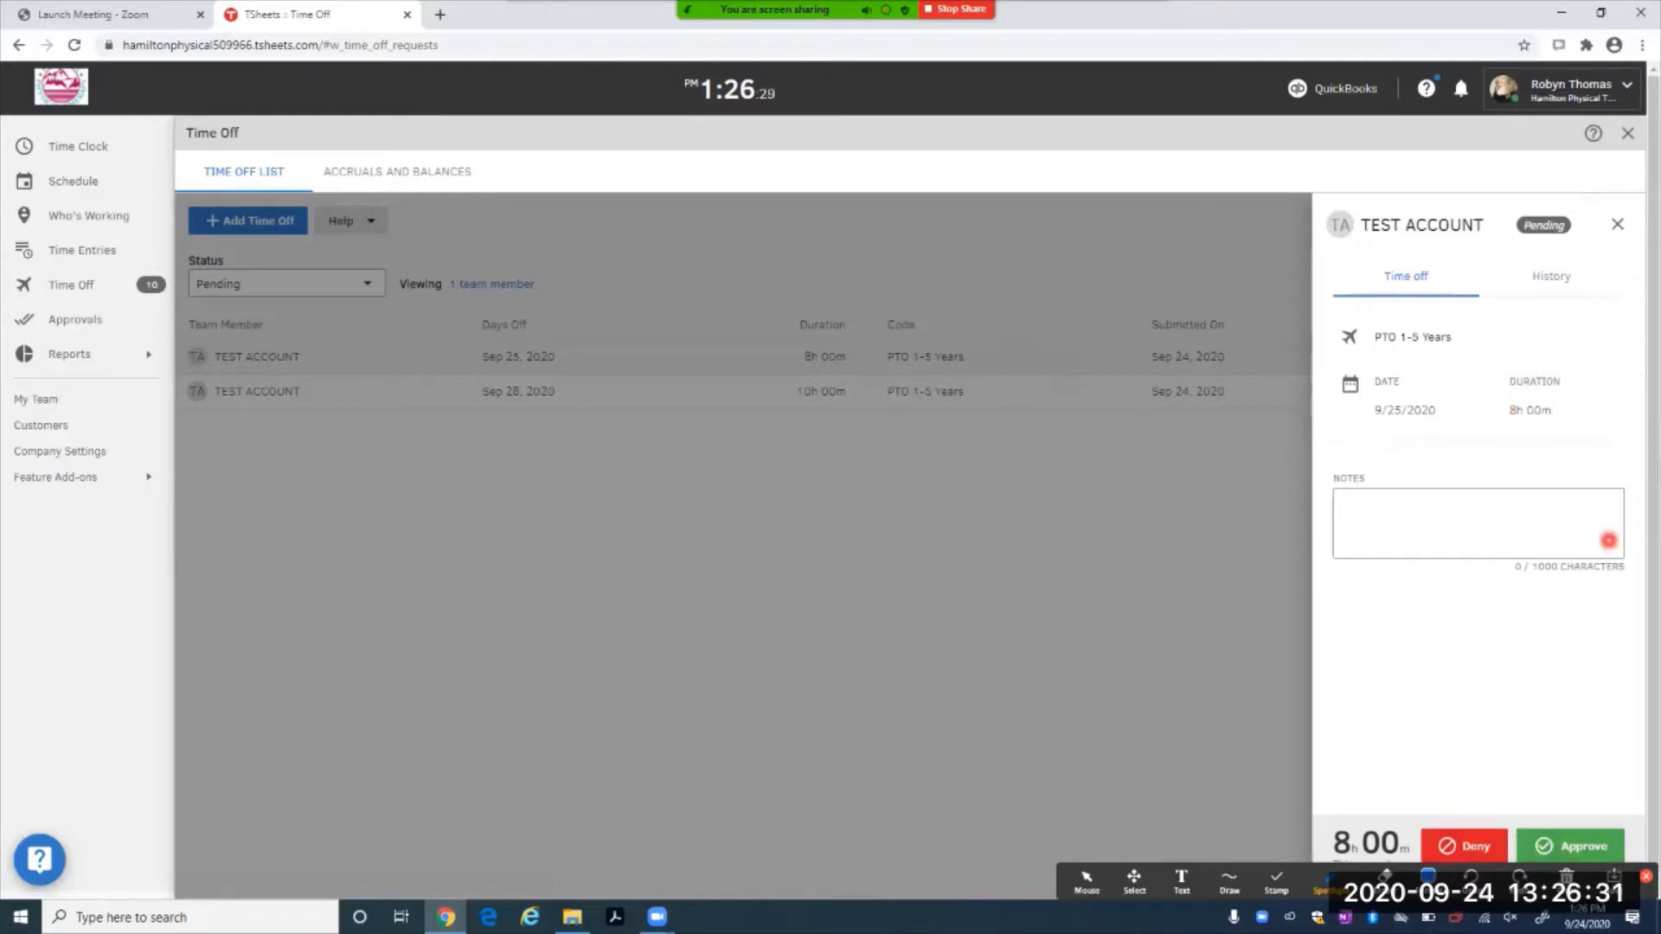
{"action": "left_click", "coordinate": [1615, 223]}
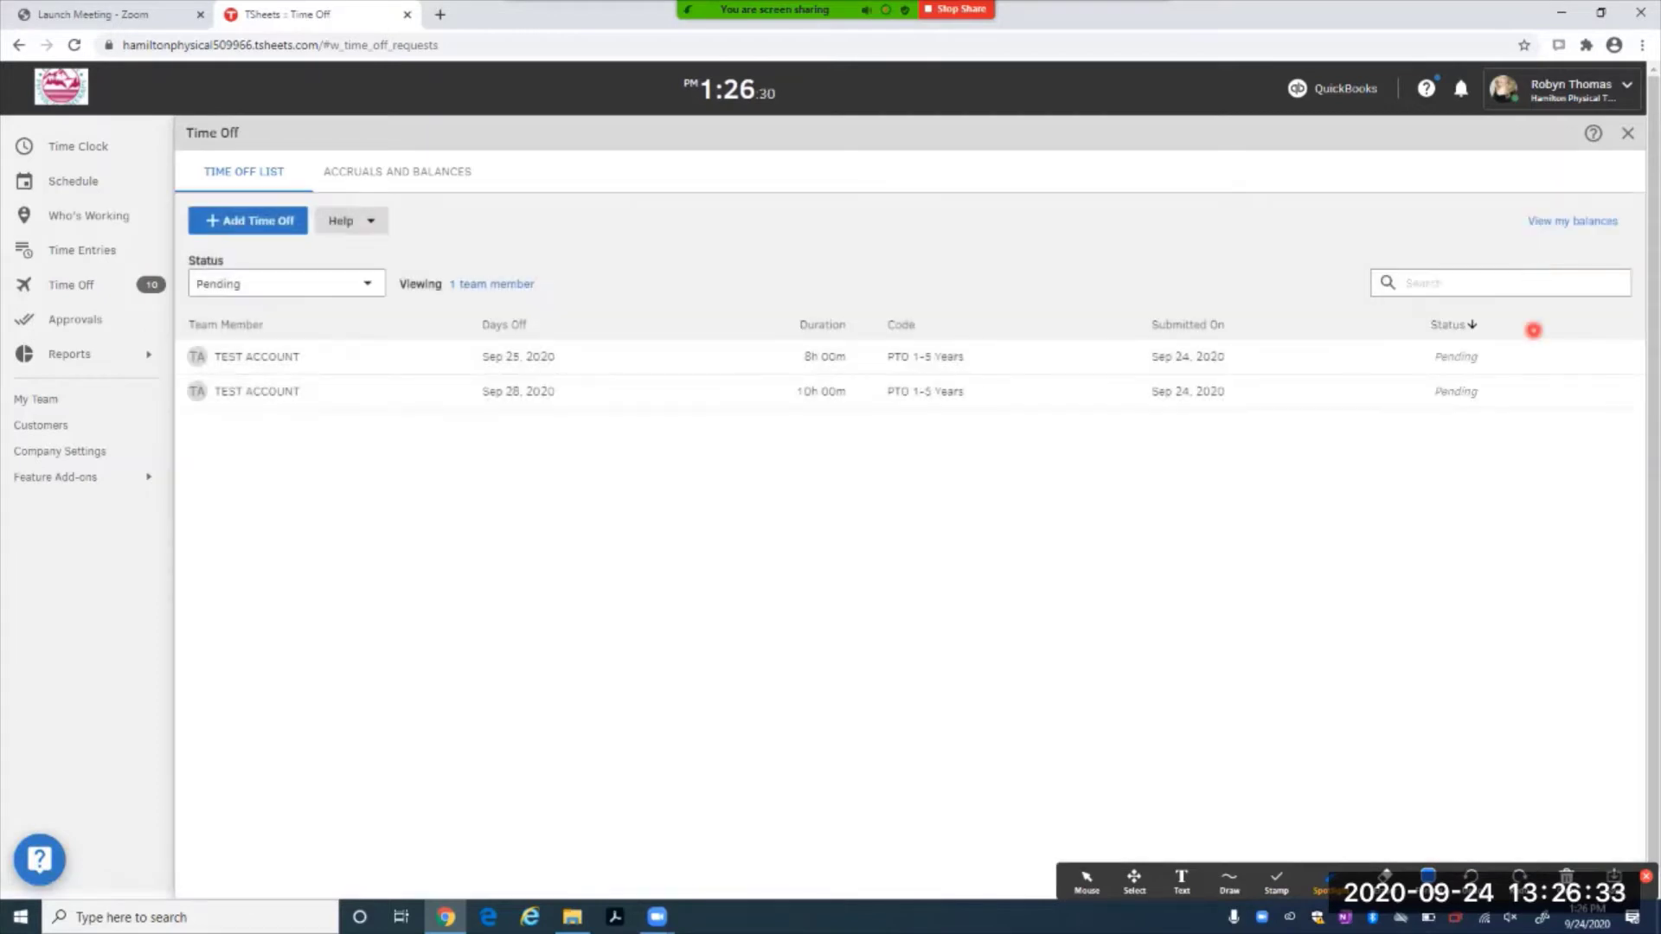
- Deny the pending Sep 25, 2020 request with the note "wrong hours marked. needs to be 10, not 8." followed by the approver's initials
{"action": "mouse_move", "coordinate": [1501, 355]}
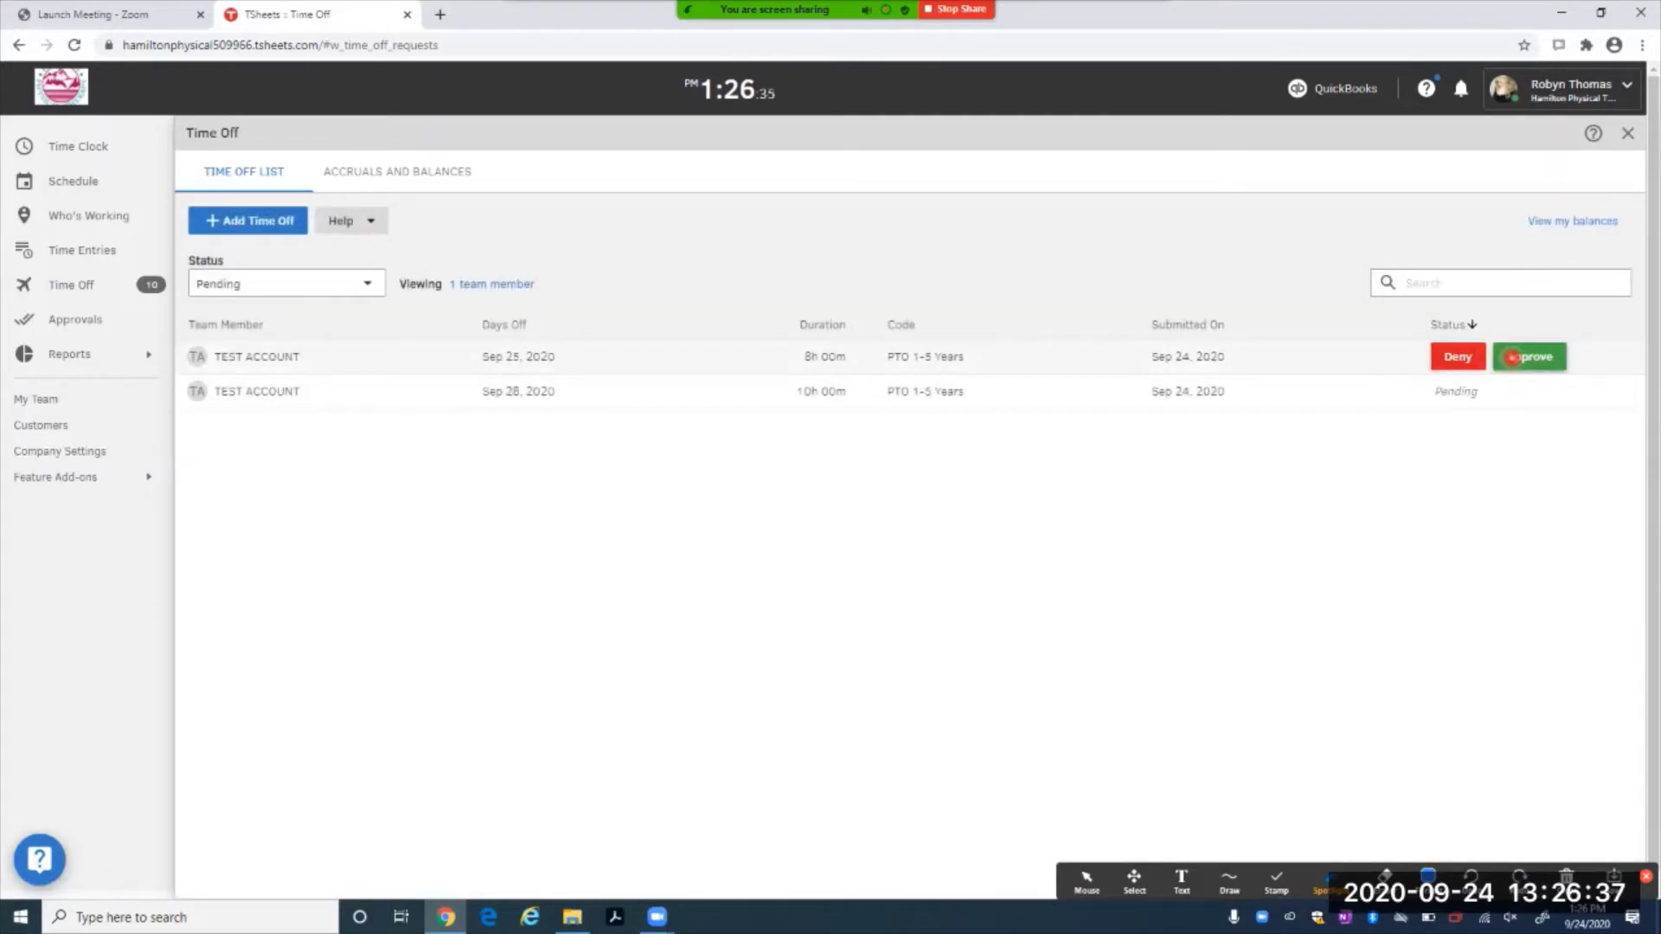
{"action": "left_click", "coordinate": [1457, 356]}
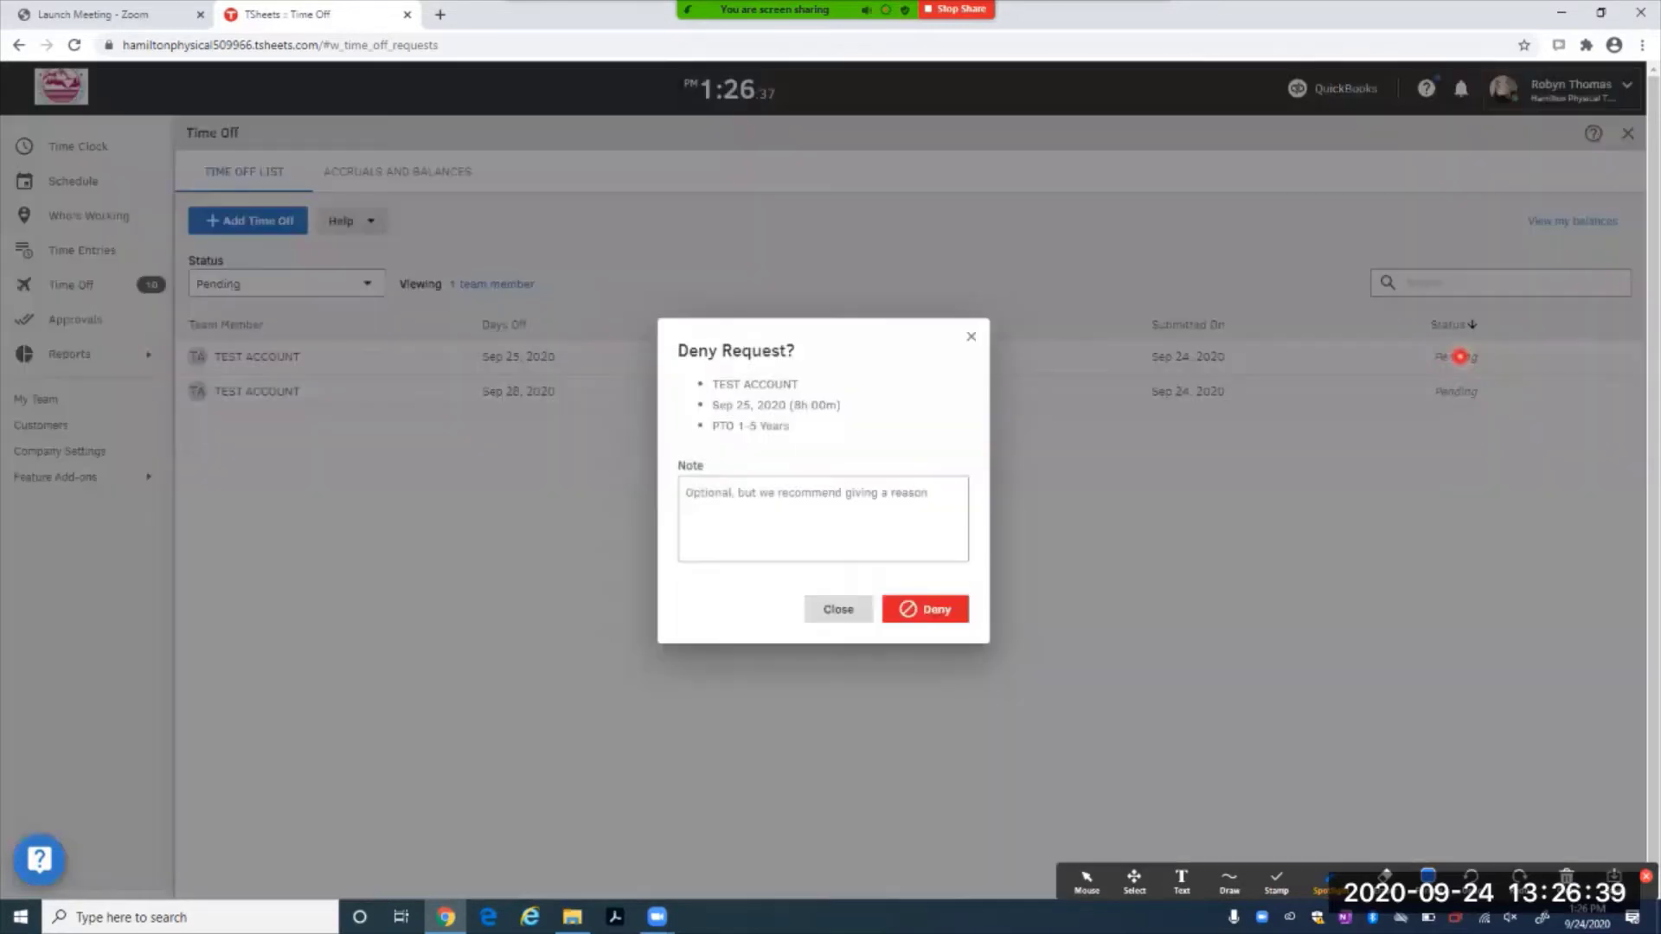
{"action": "left_click", "coordinate": [802, 503]}
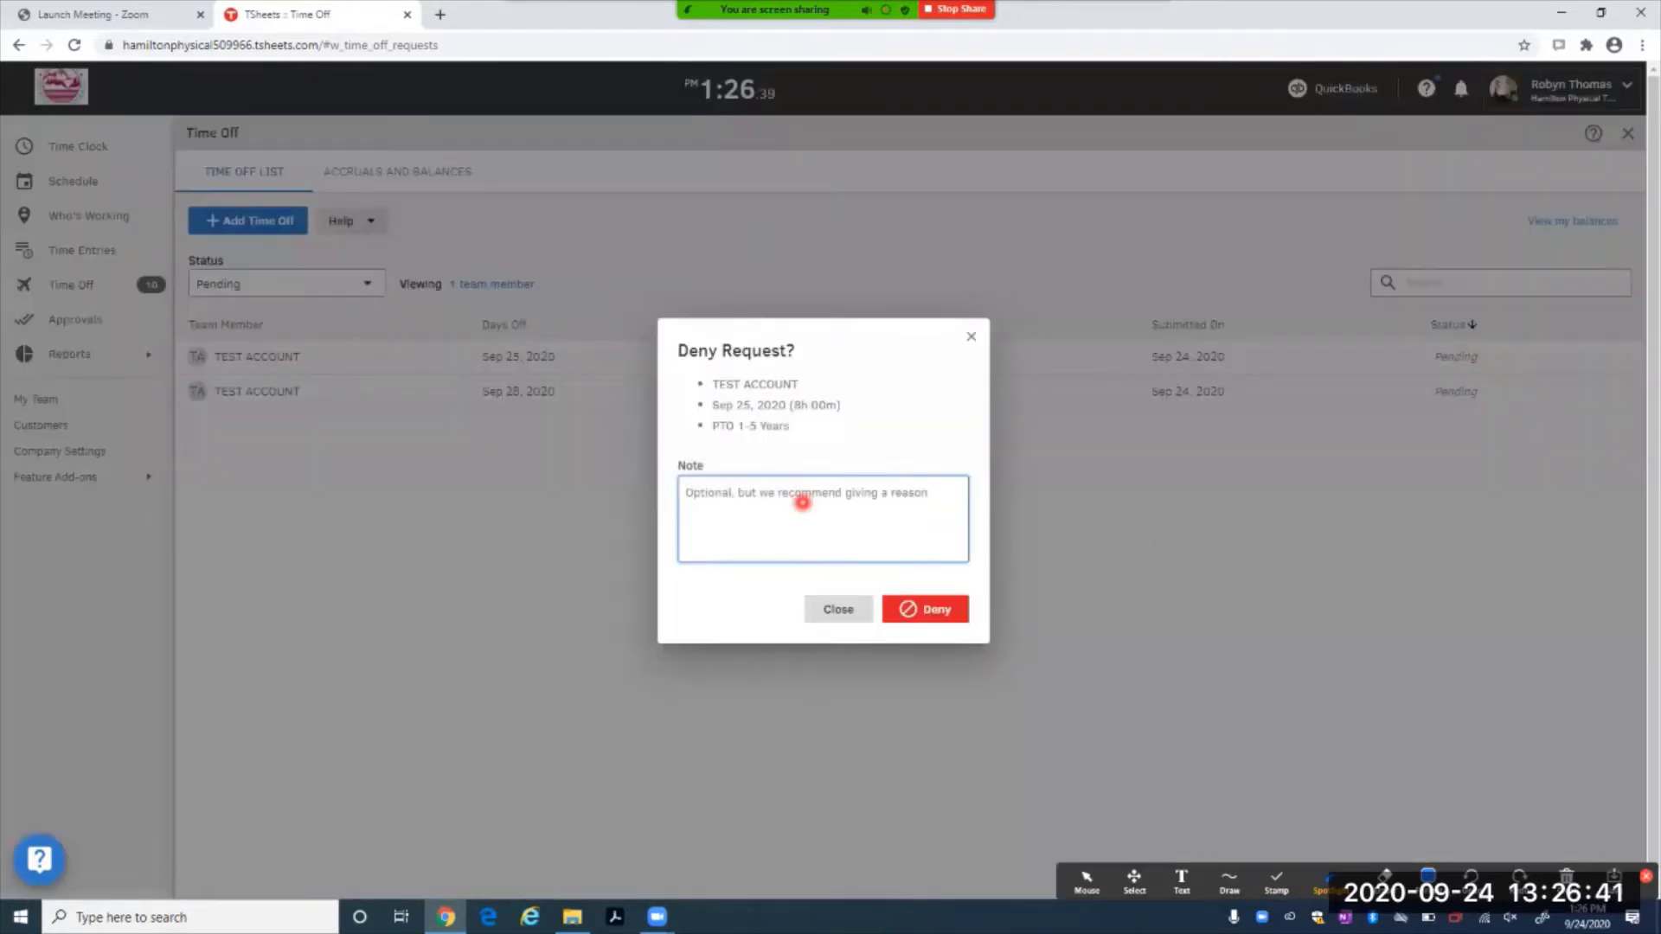
{"action": "type", "text": "wr"}
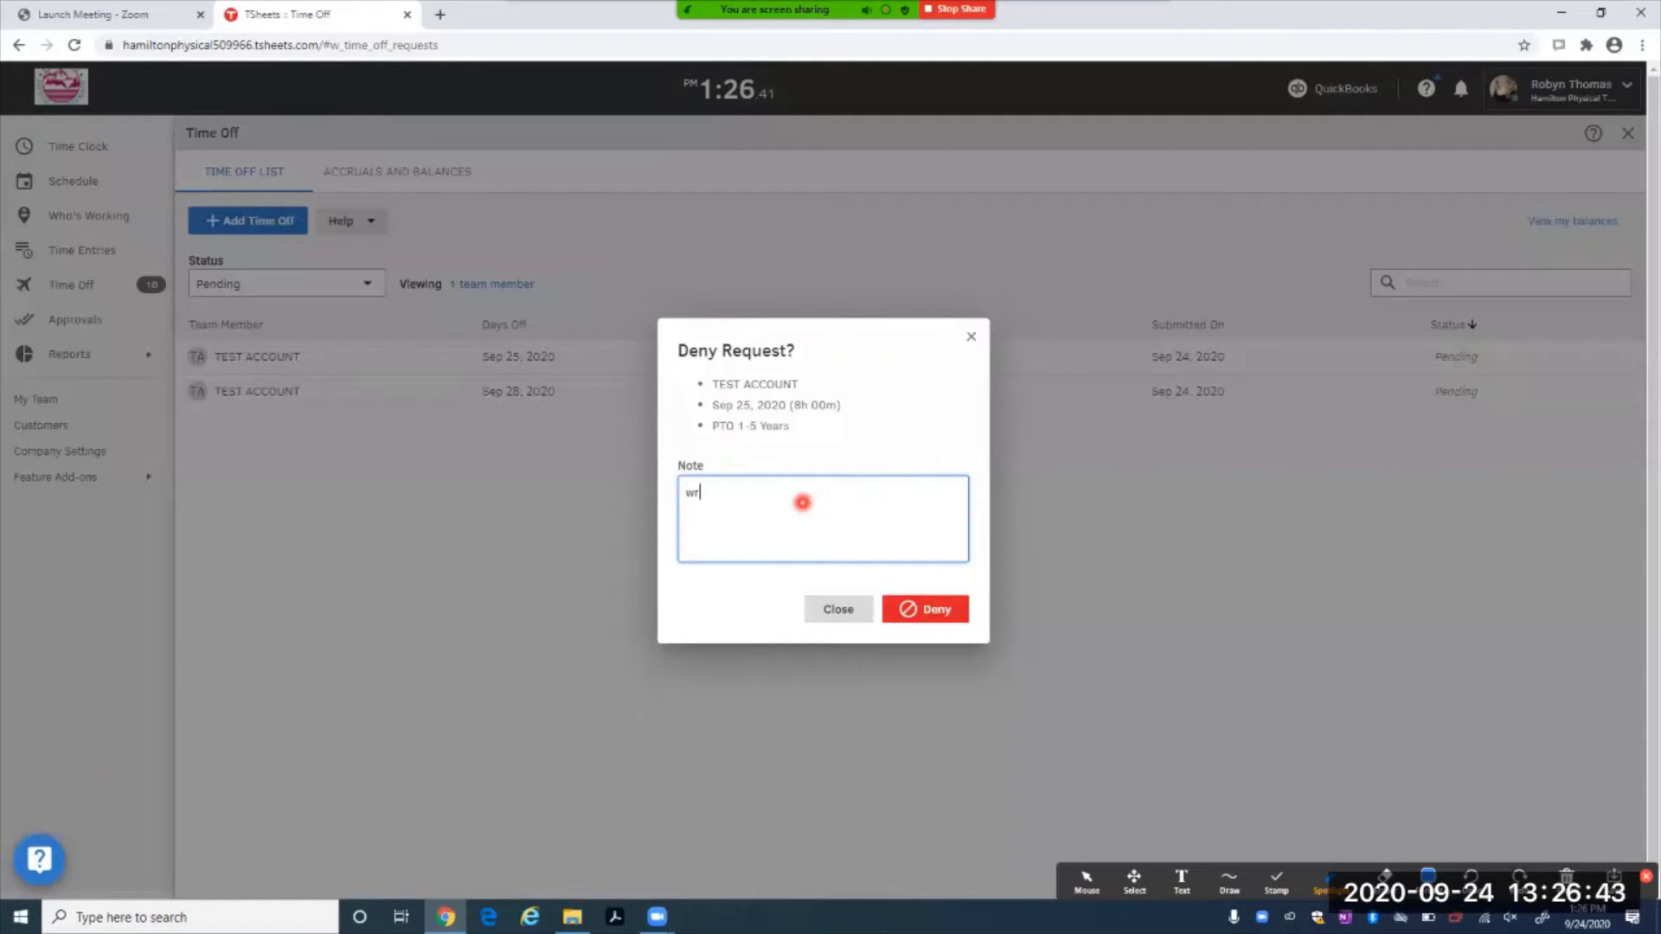
{"action": "type", "text": "ong hours marked. needs to"}
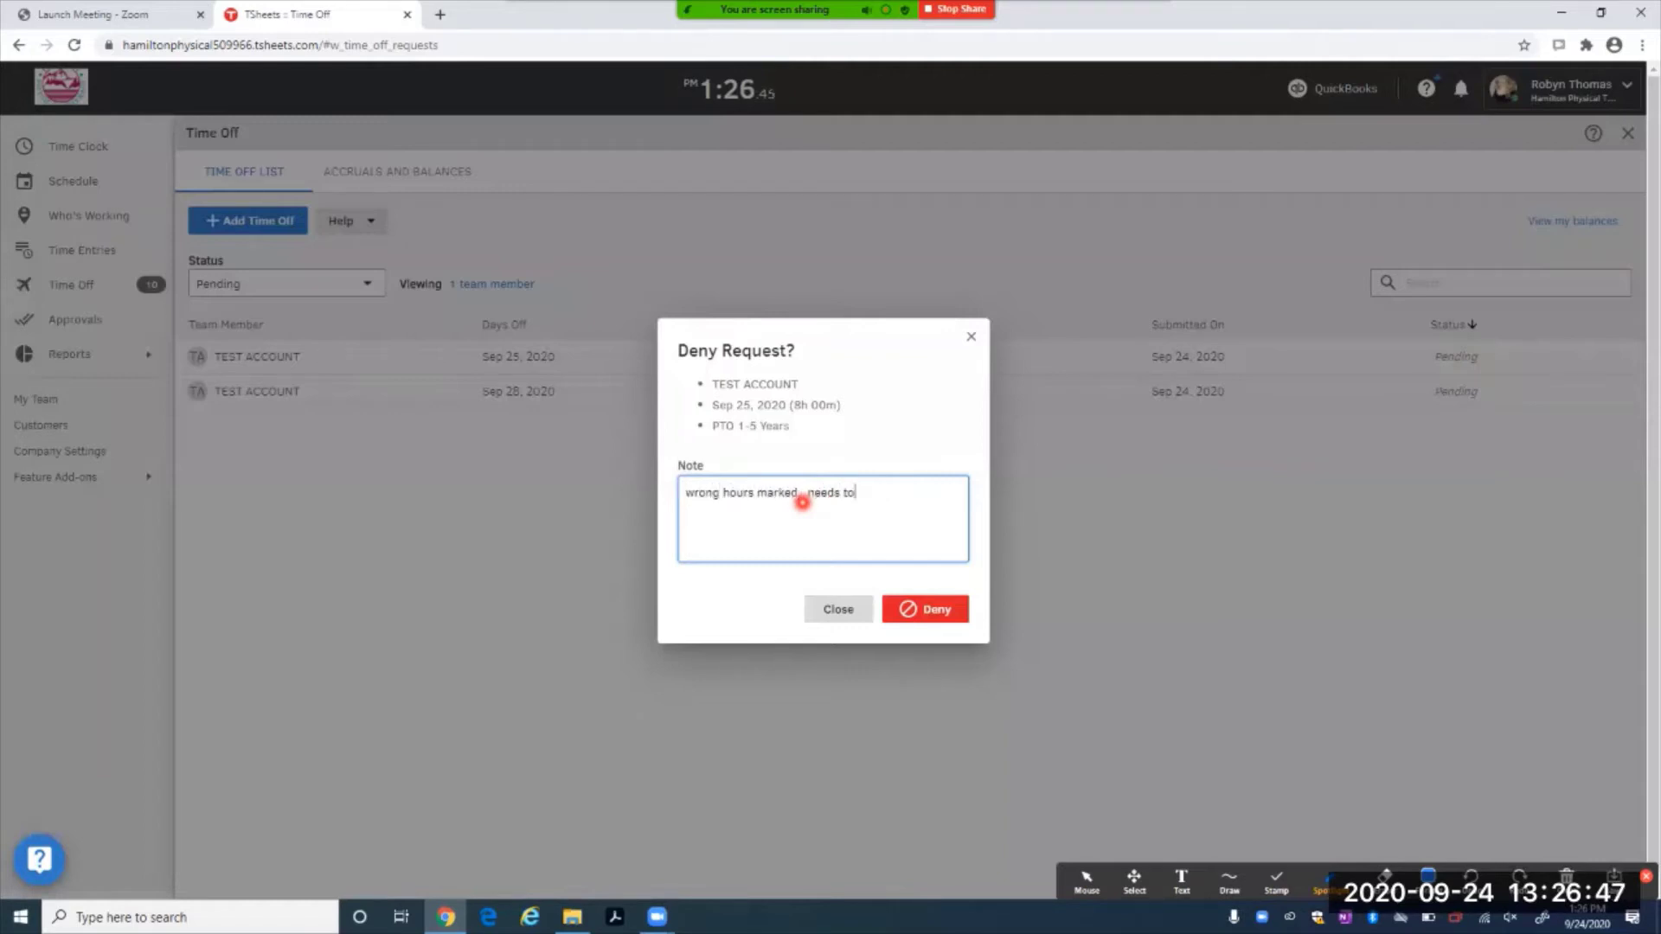
{"action": "type", "text": " be 10"}
{"action": "key", "text": "BackSpace"}
{"action": "type", "text": "not 8. rt"}
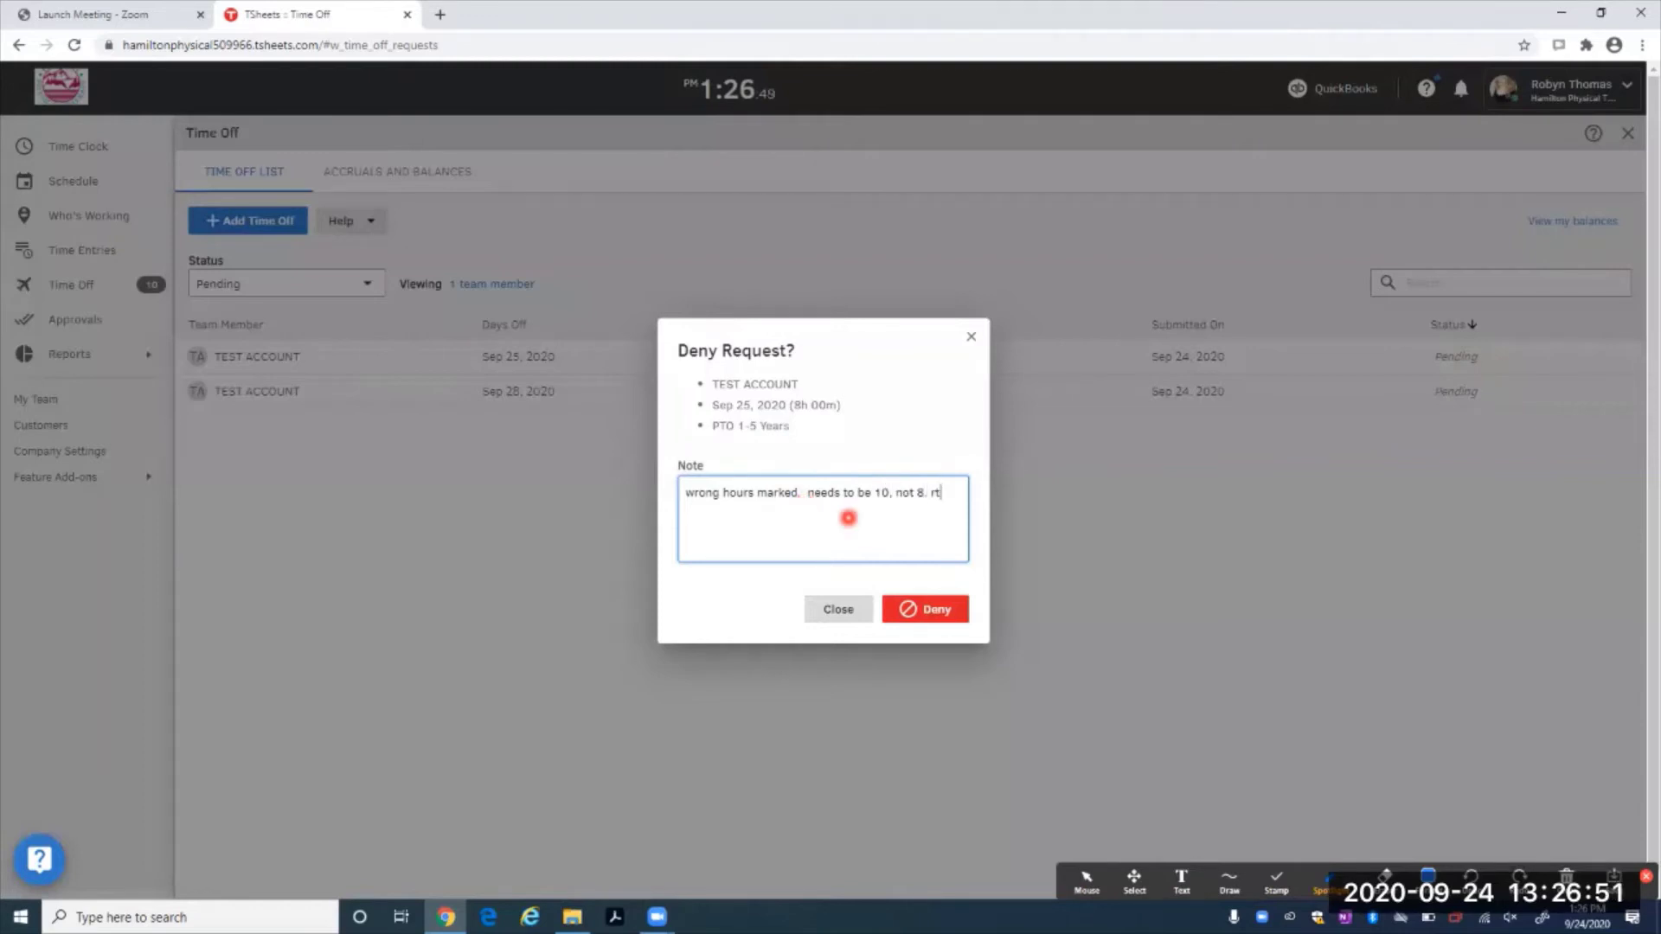
{"action": "left_click", "coordinate": [914, 601]}
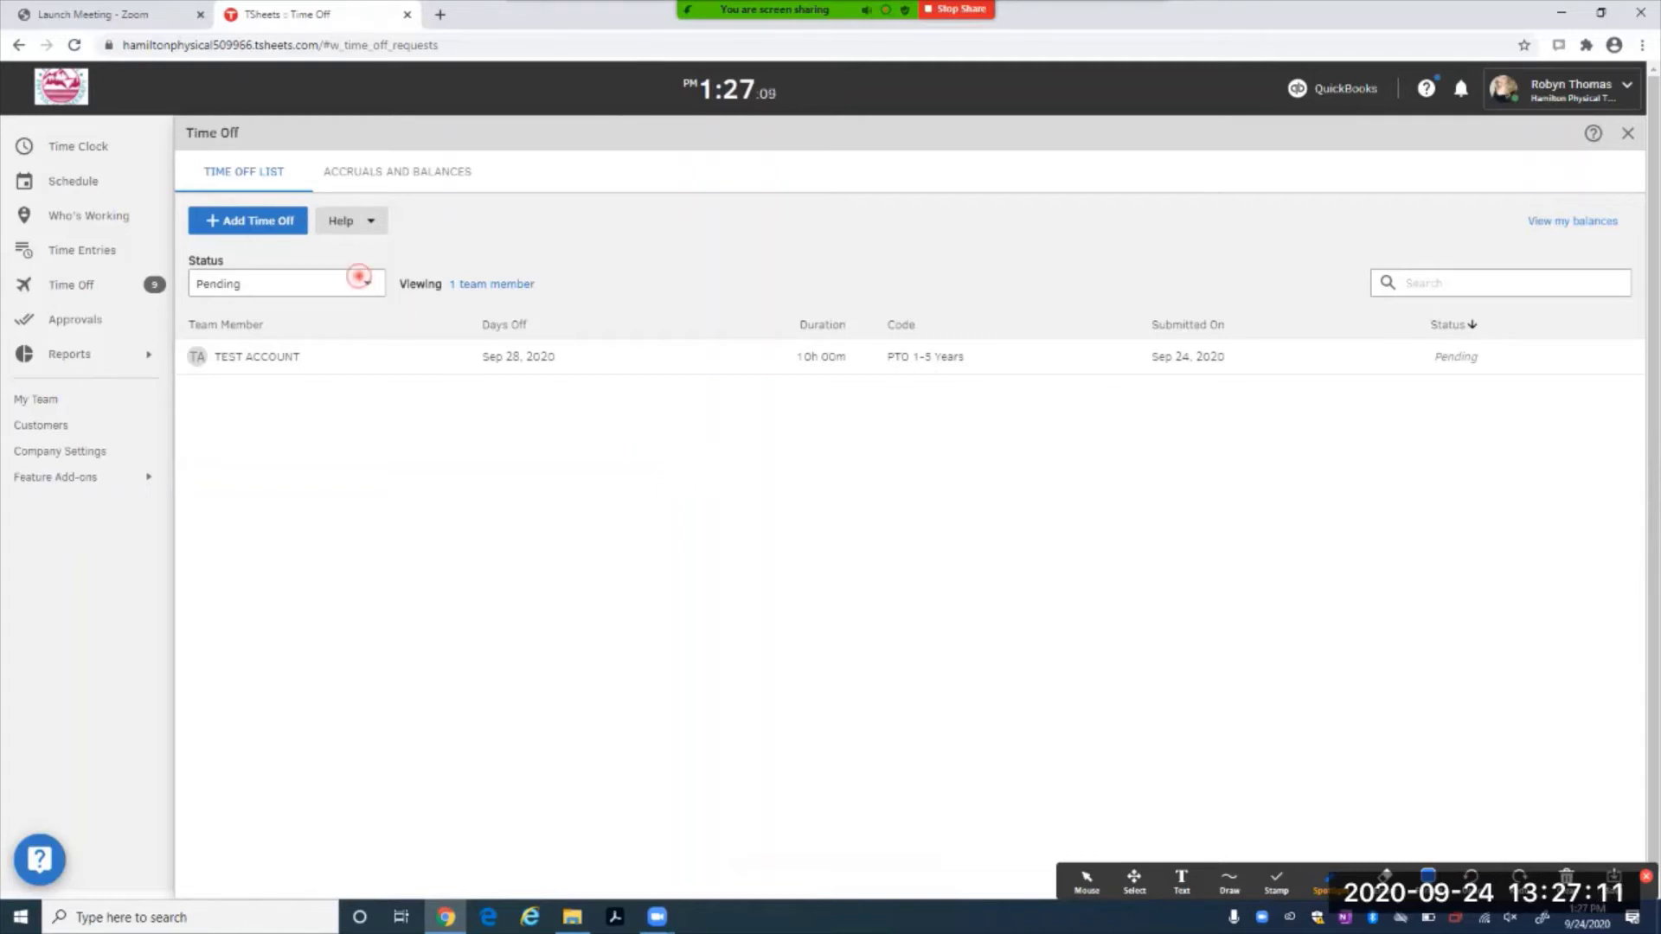
- Include Denied requests alongside Pending ones in the status filter to check the denied request
{"action": "left_click", "coordinate": [358, 277]}
{"action": "left_click", "coordinate": [264, 382]}
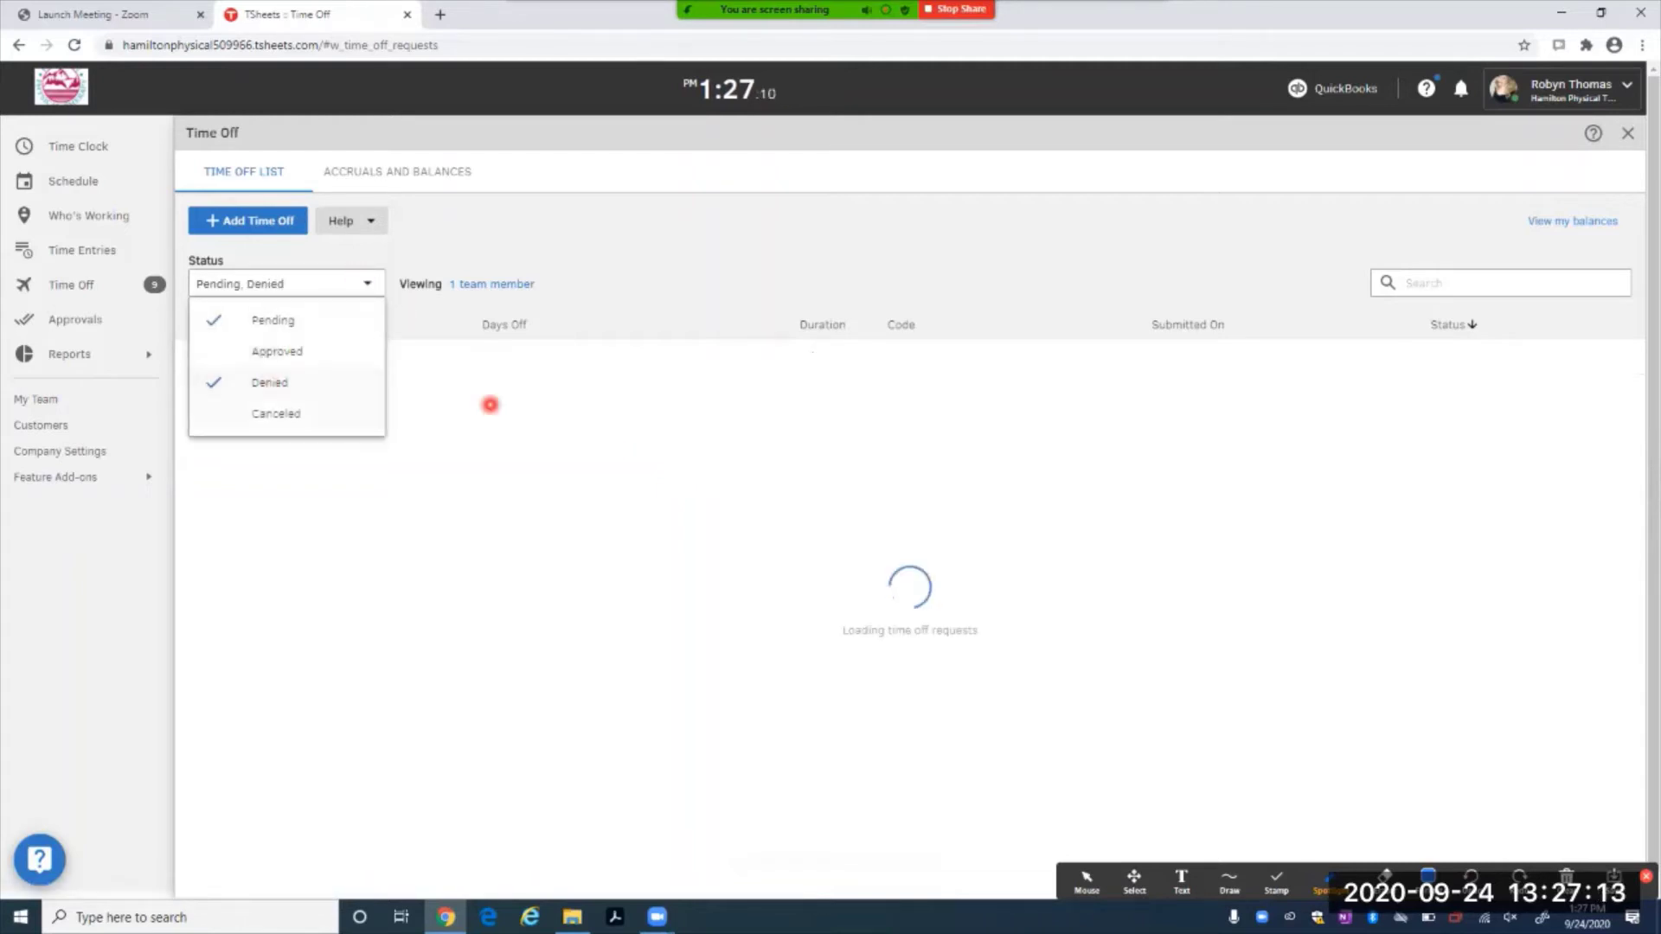
{"action": "left_click", "coordinate": [689, 541]}
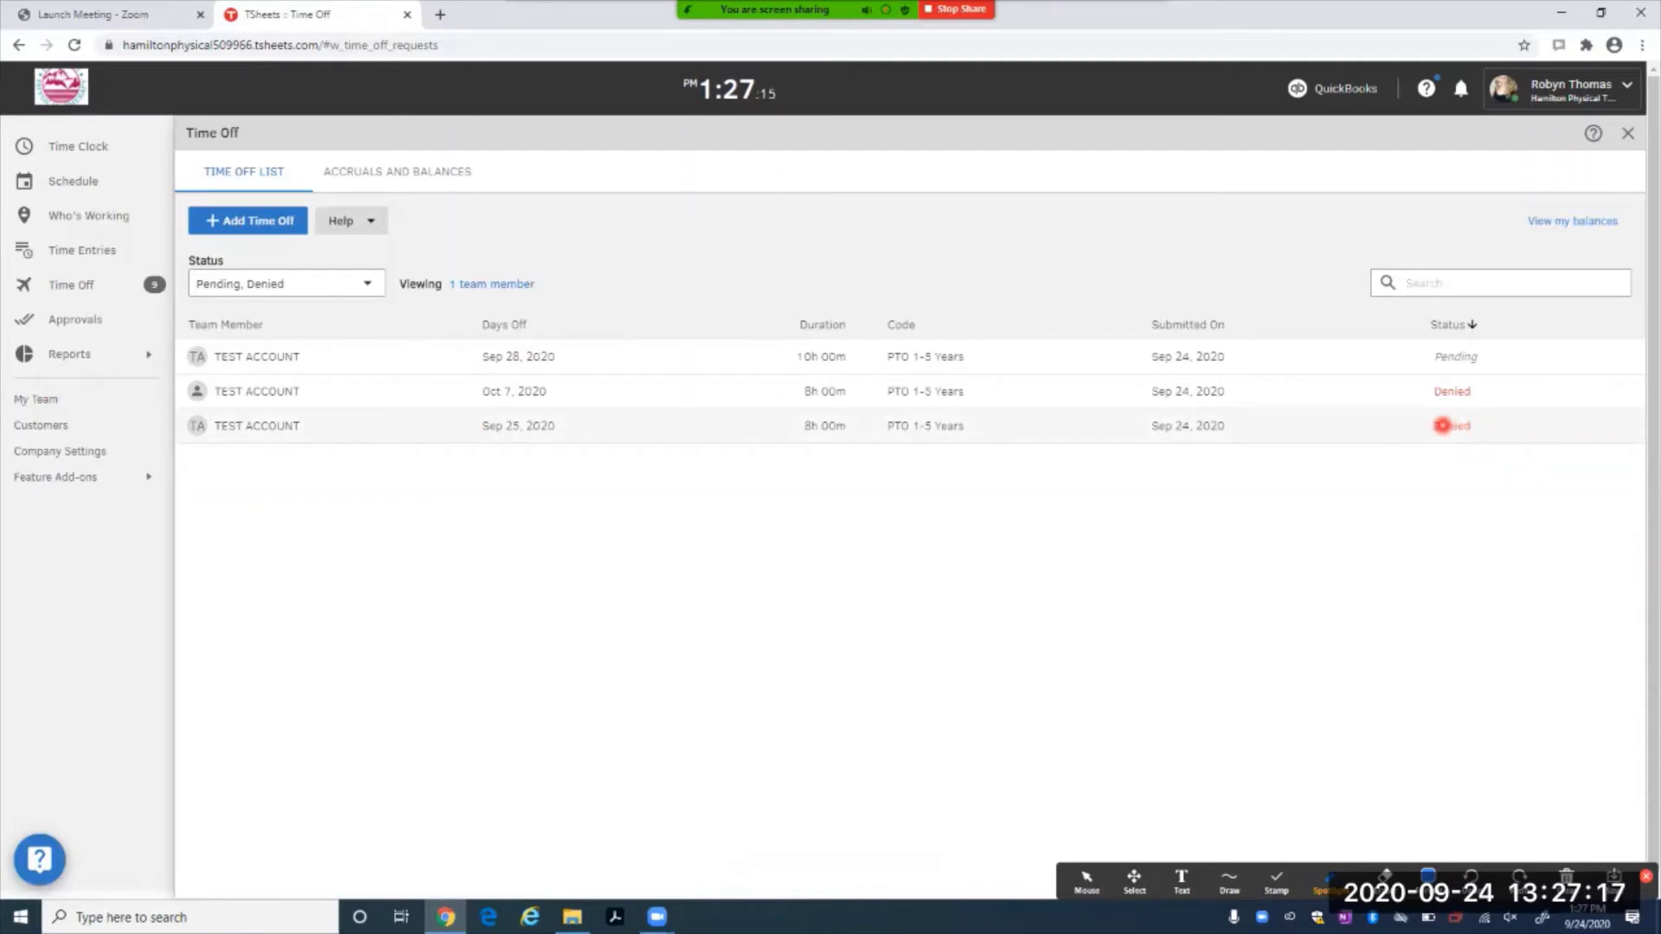
- Remove Denied from the status filter, leaving only Pending requests in the time off list
{"action": "left_click", "coordinate": [346, 284]}
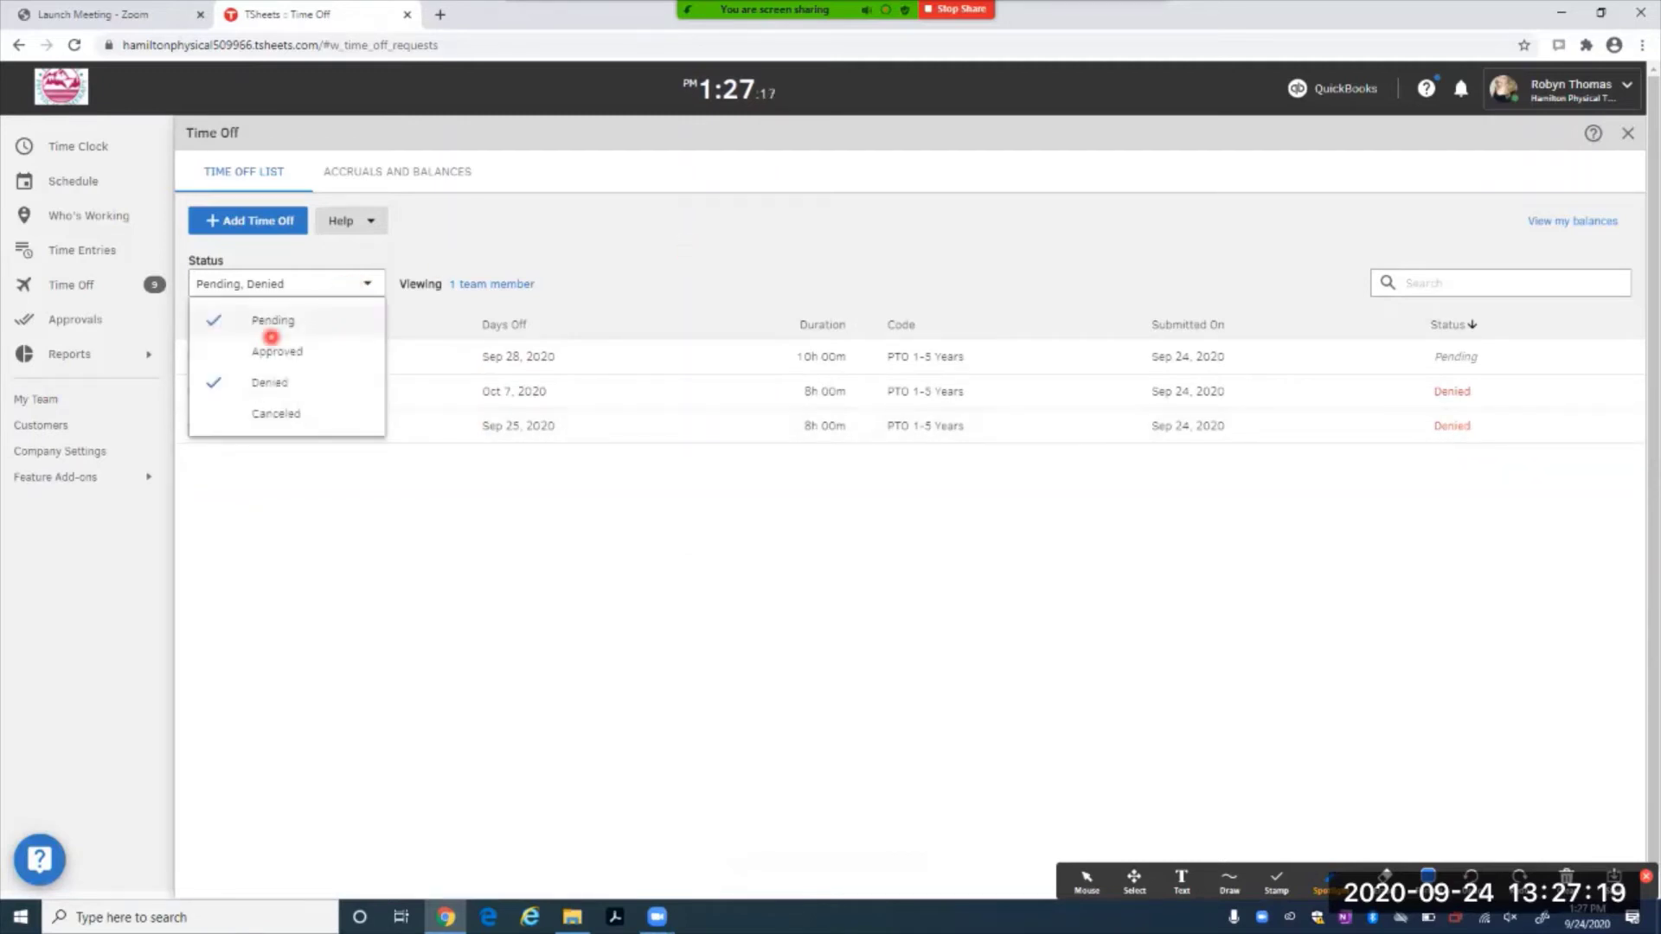
{"action": "left_click", "coordinate": [255, 385]}
{"action": "left_click", "coordinate": [1353, 408]}
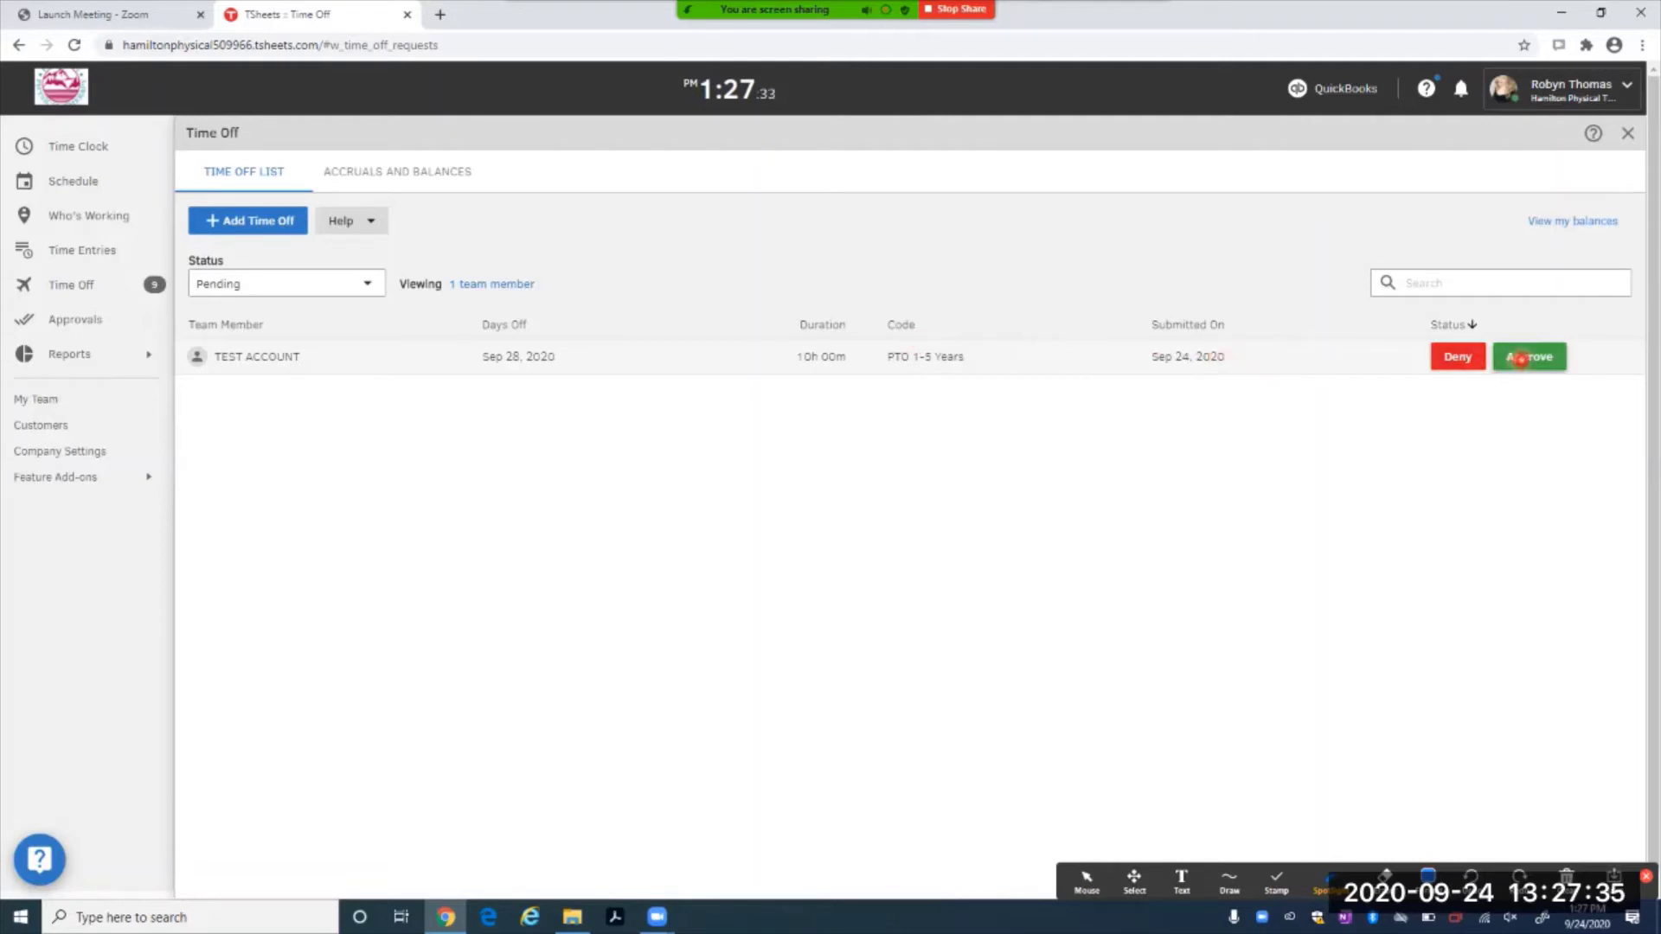
- Approve the pending Sep 28, 2020 time off request for the test account
{"action": "left_click", "coordinate": [1521, 358]}
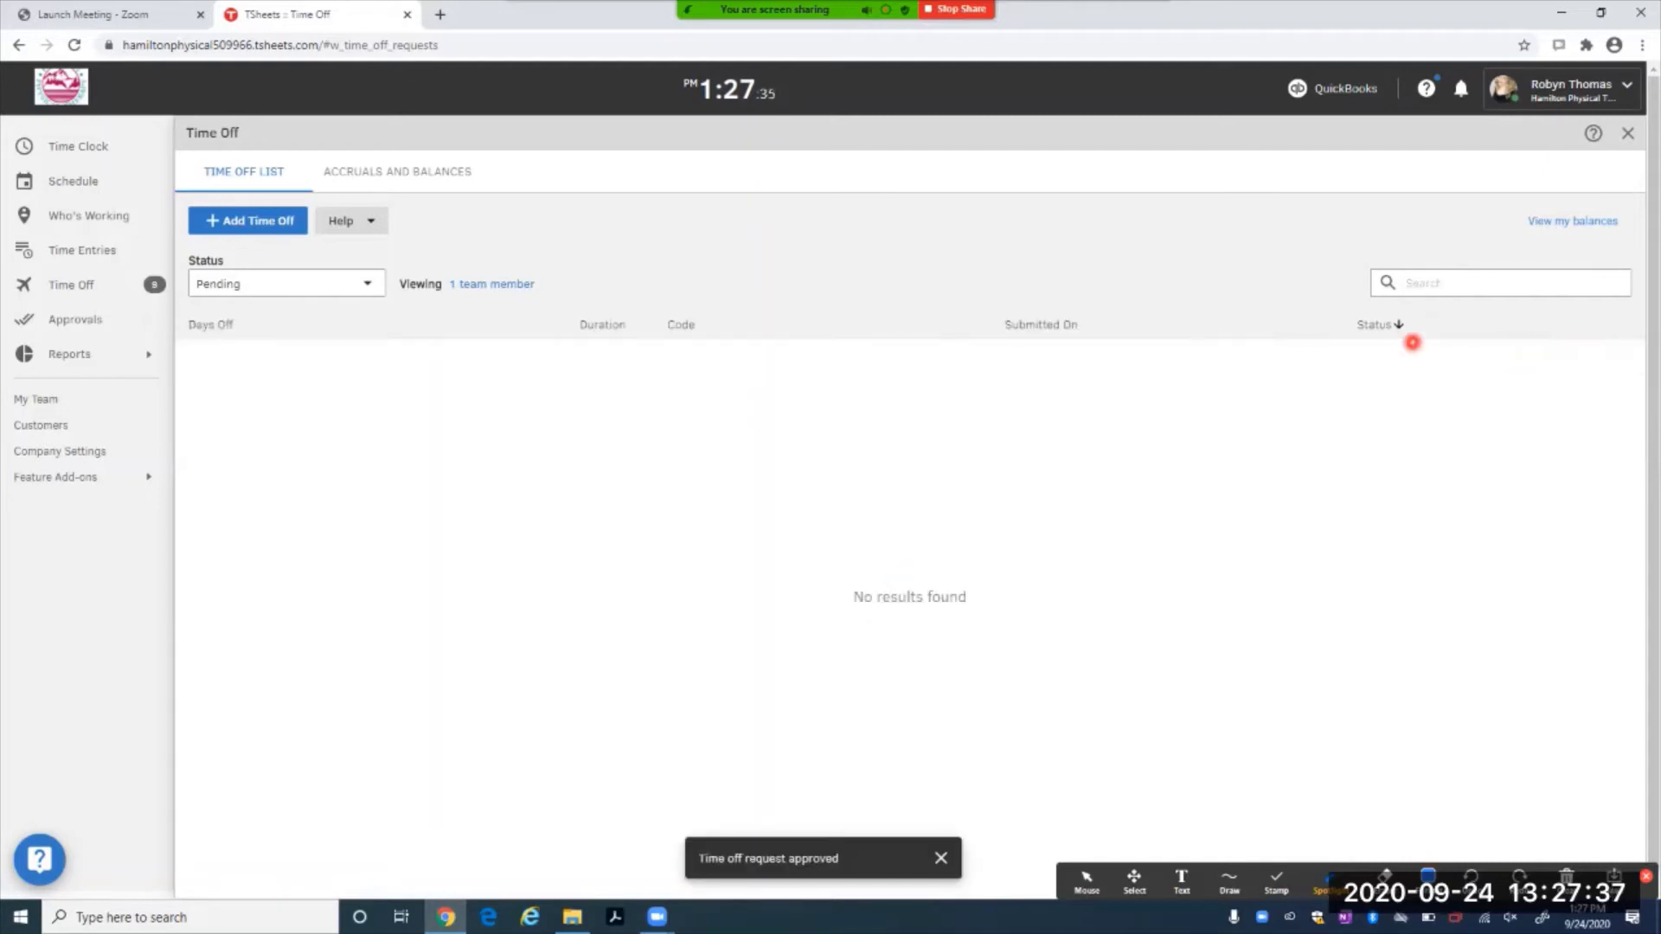
- Include Approved, Denied and Canceled requests alongside Pending ones in the status filter, and sort the list by days off, earliest first
{"action": "left_click", "coordinate": [377, 288]}
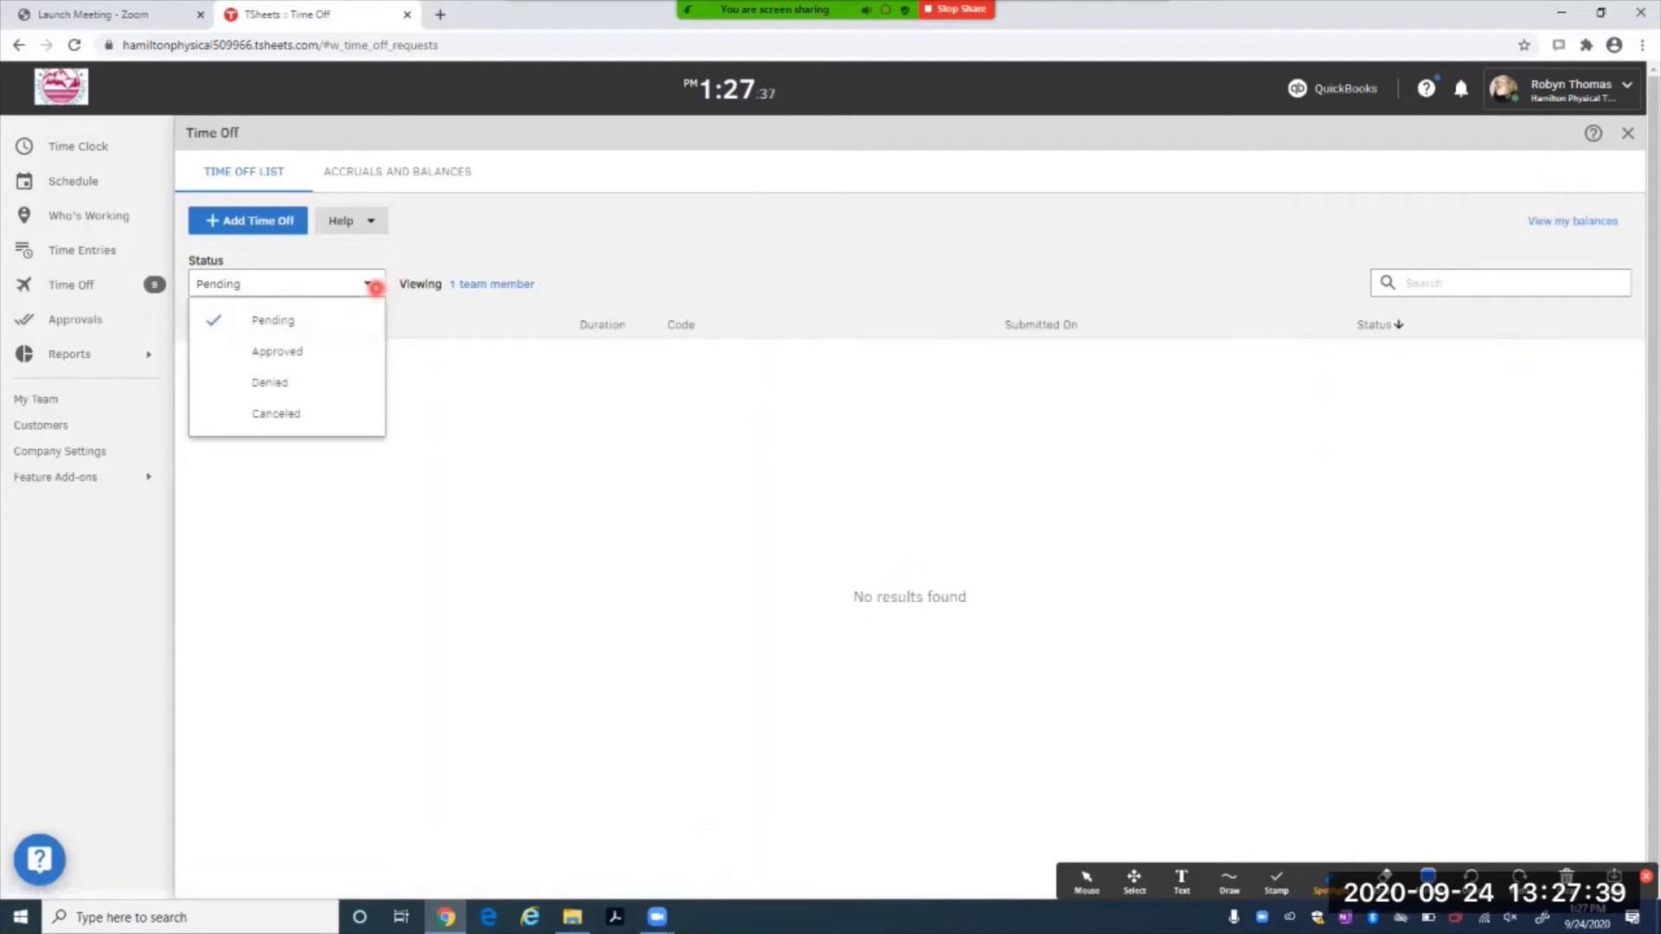
{"action": "left_click", "coordinate": [276, 357]}
{"action": "left_click", "coordinate": [272, 383]}
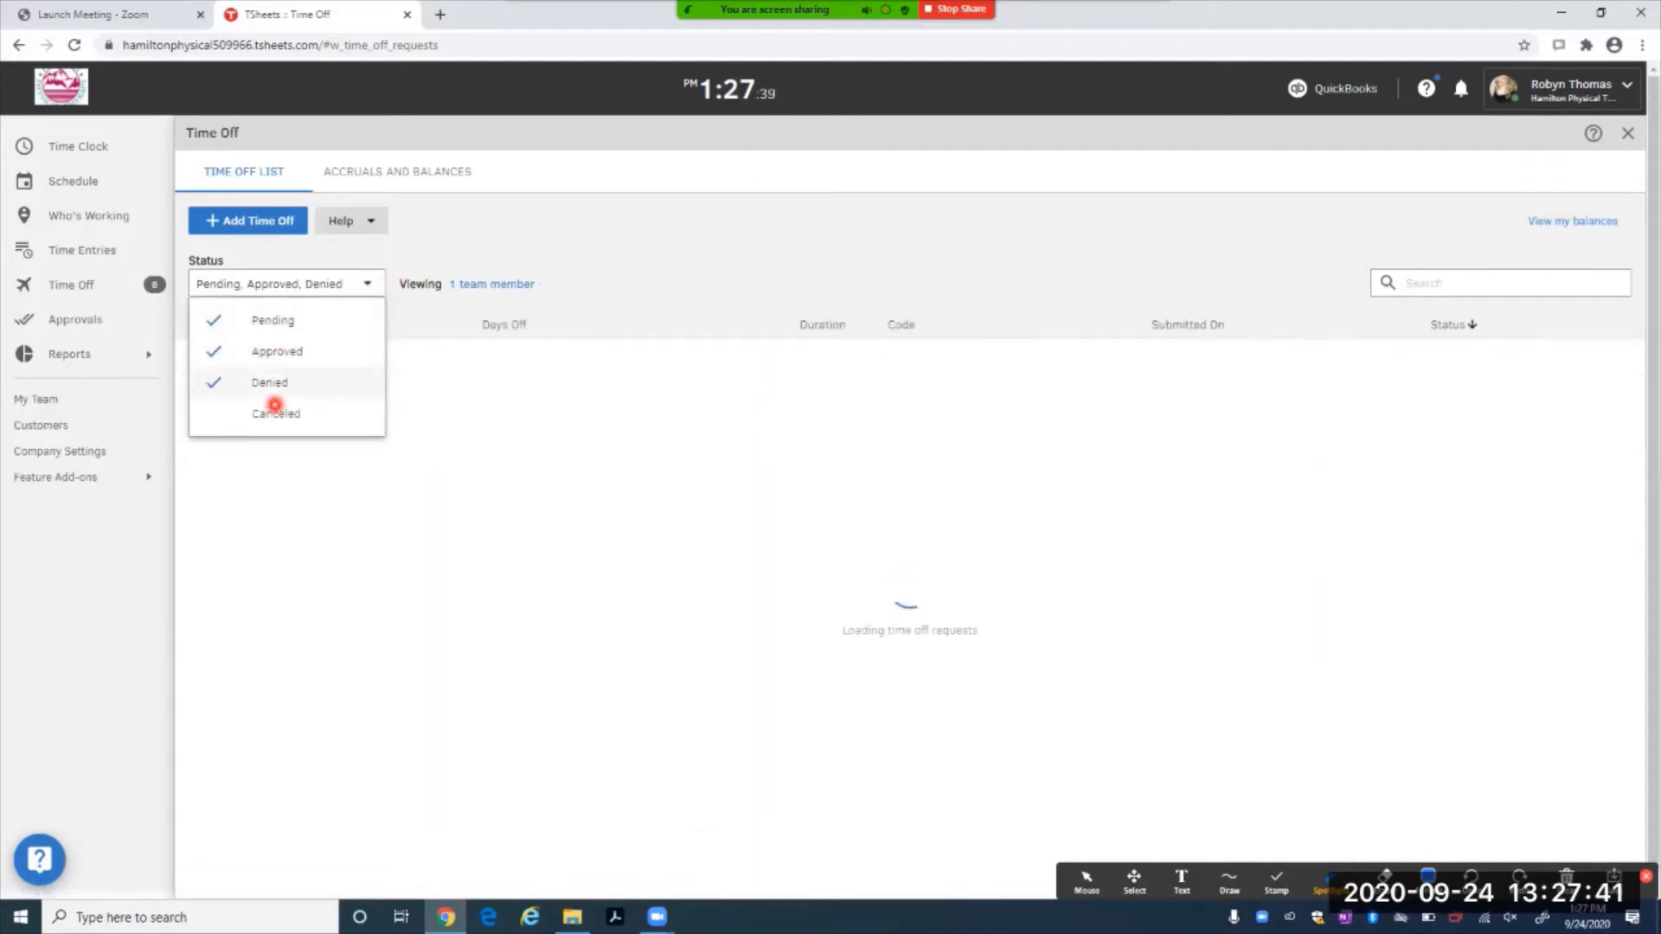
{"action": "left_click", "coordinate": [273, 412]}
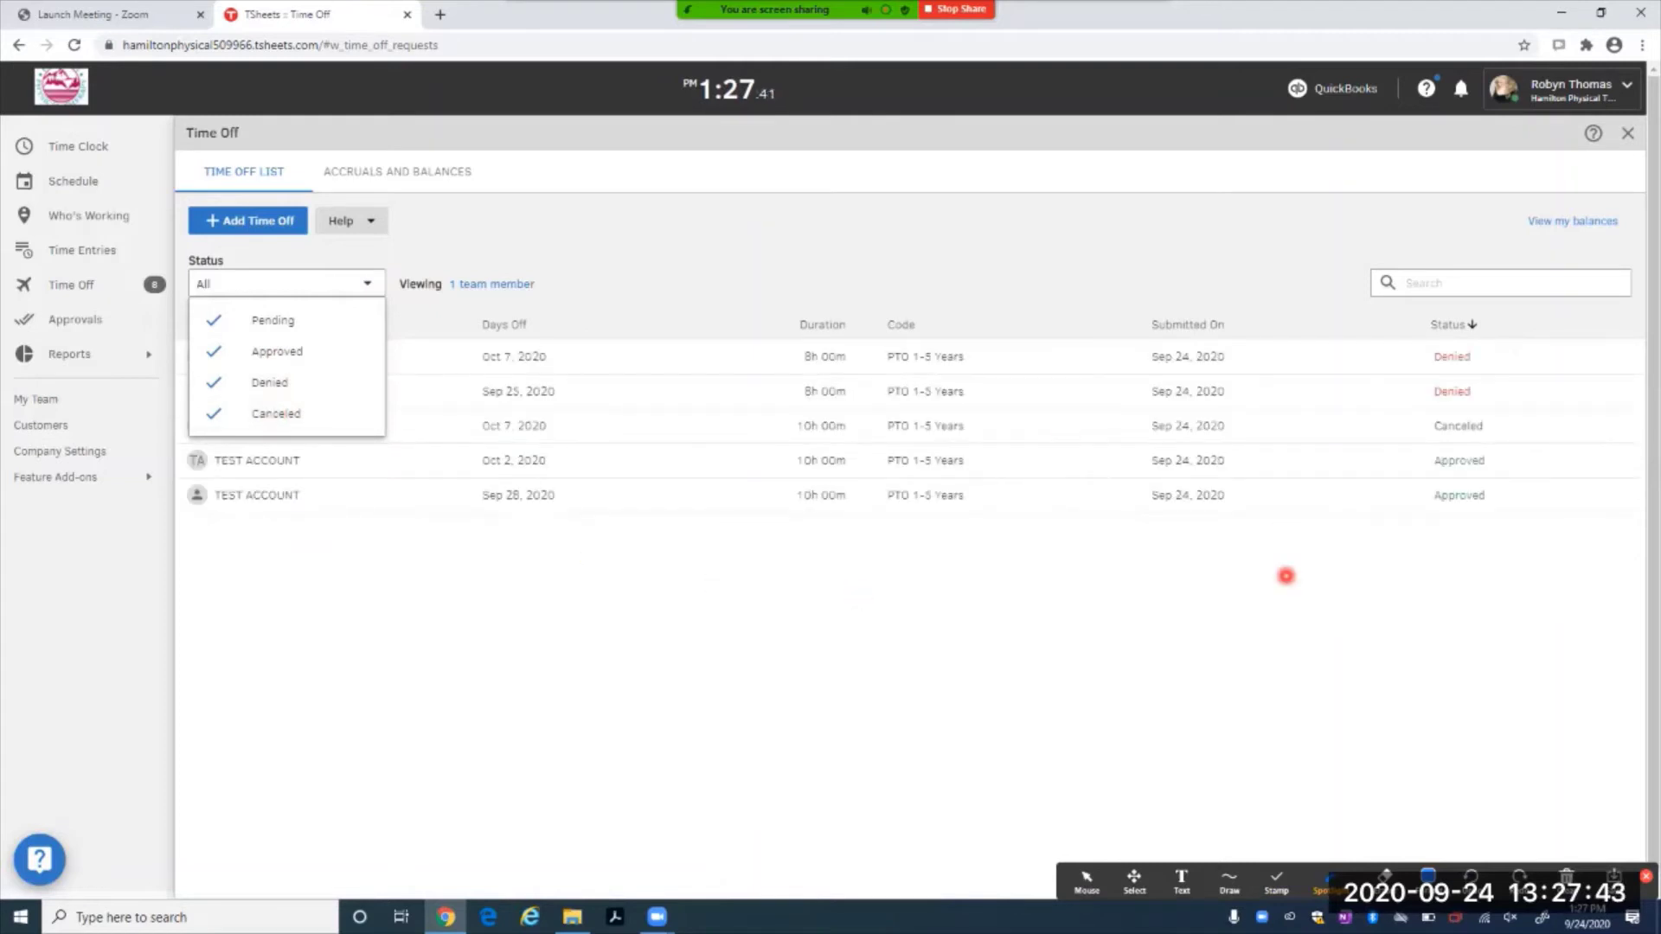
{"action": "left_click", "coordinate": [1543, 519]}
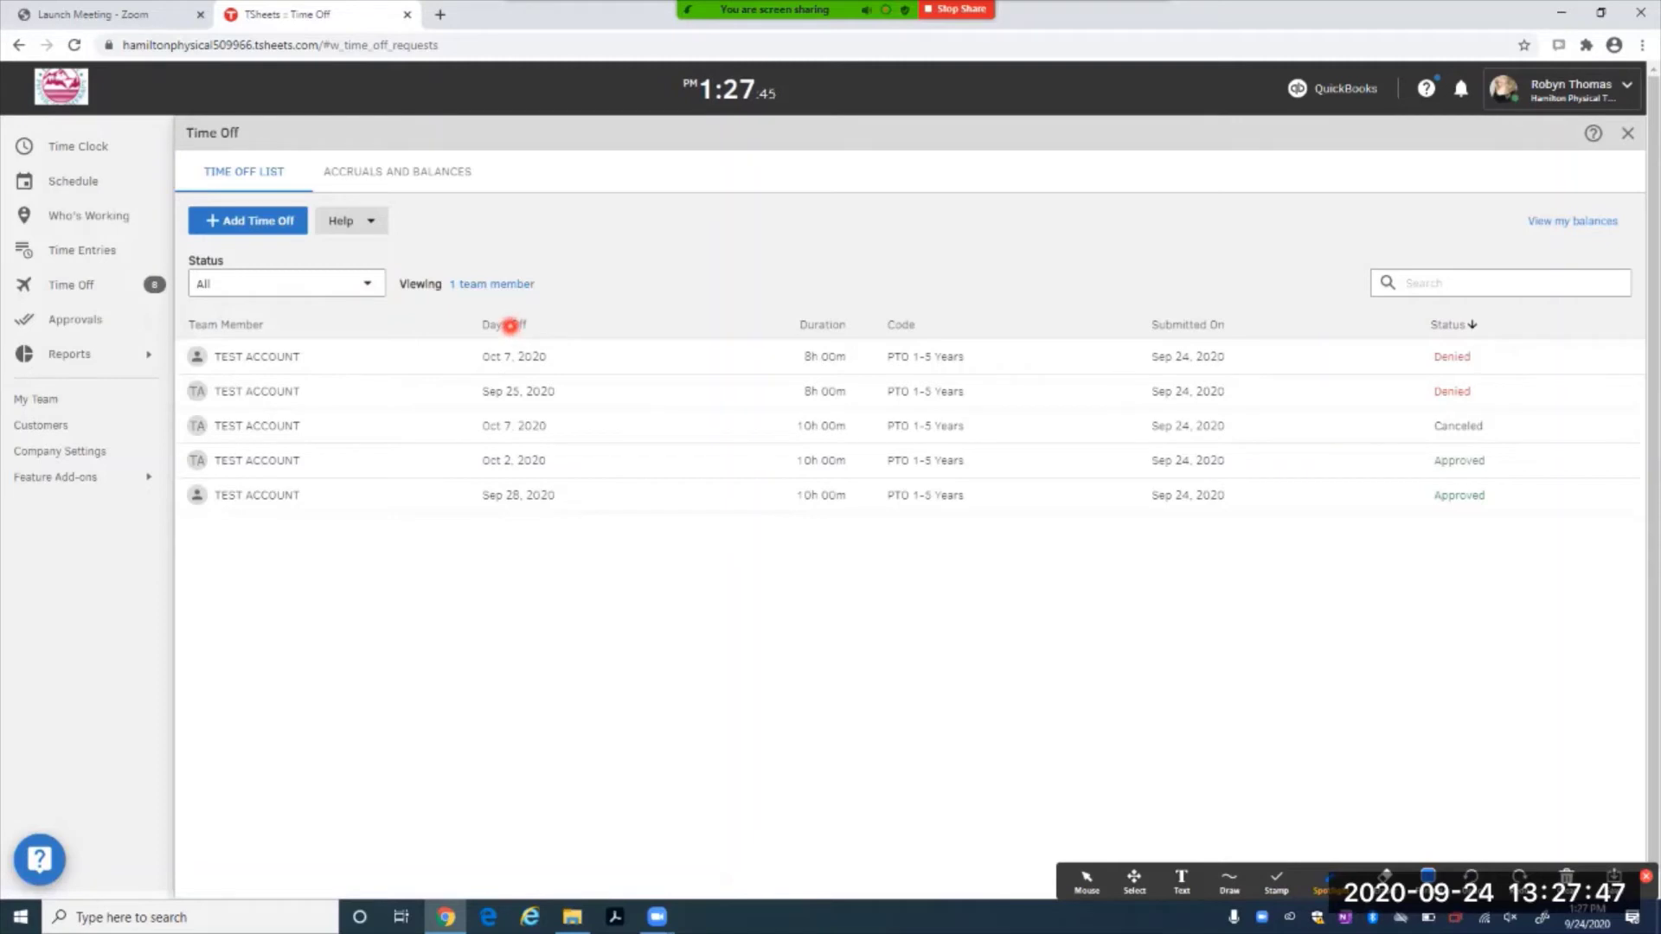
{"action": "left_click", "coordinate": [510, 326]}
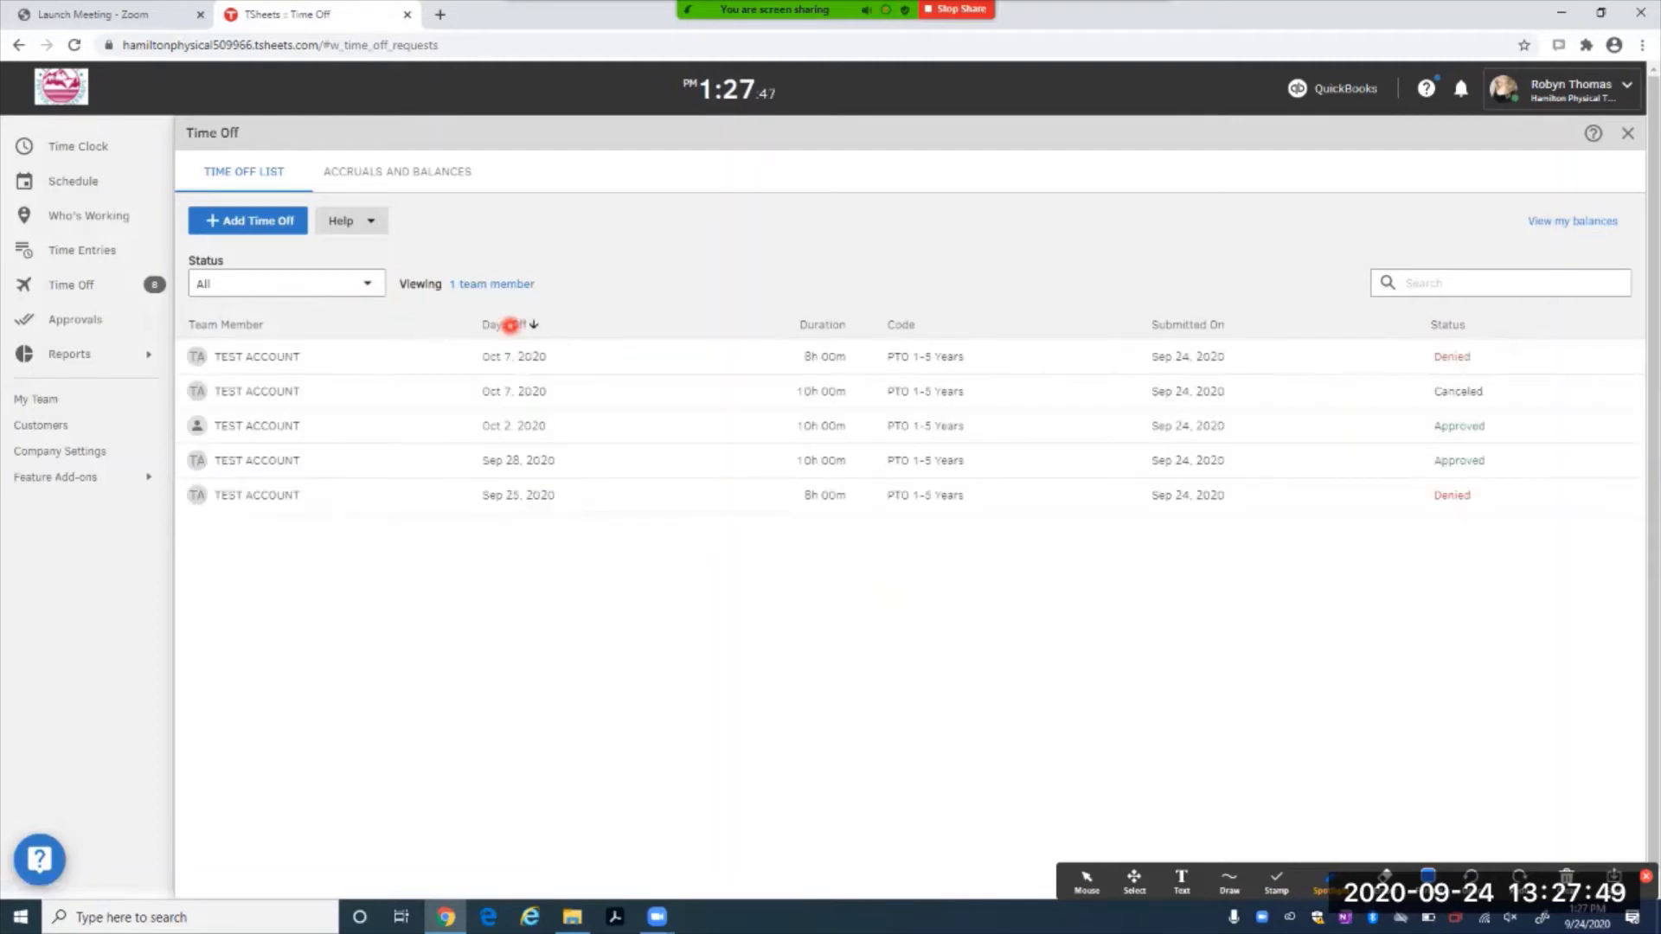
{"action": "left_click", "coordinate": [511, 326]}
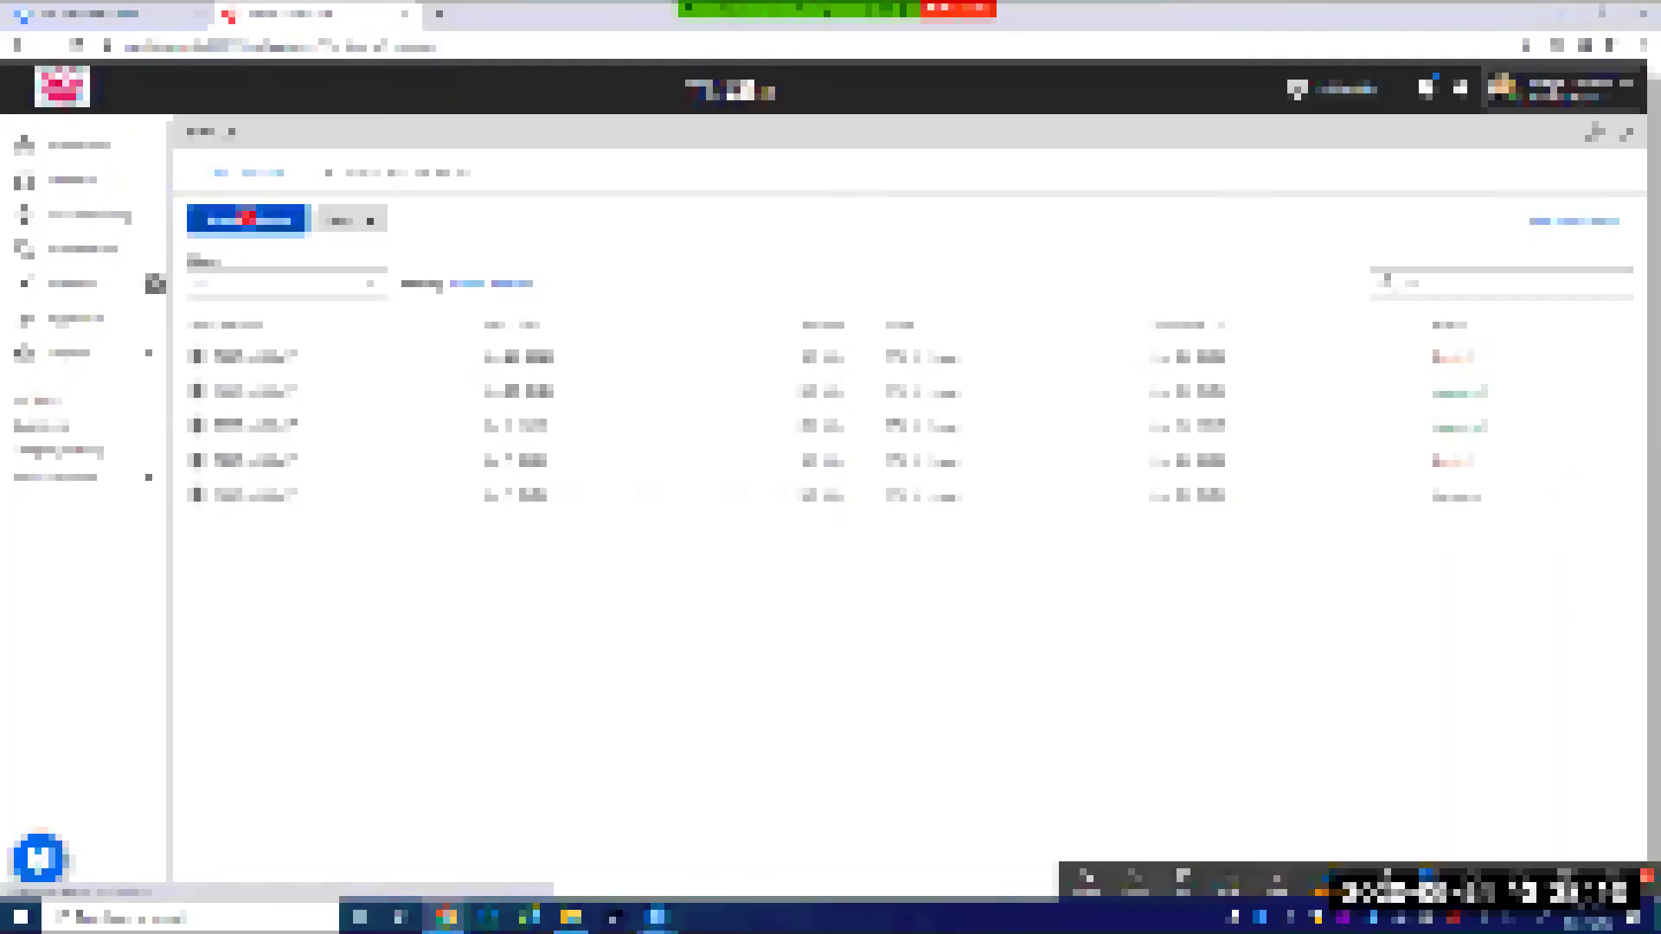
- Start a new time off entry for the TEST ACCOUNT team member
{"action": "left_click", "coordinate": [246, 218]}
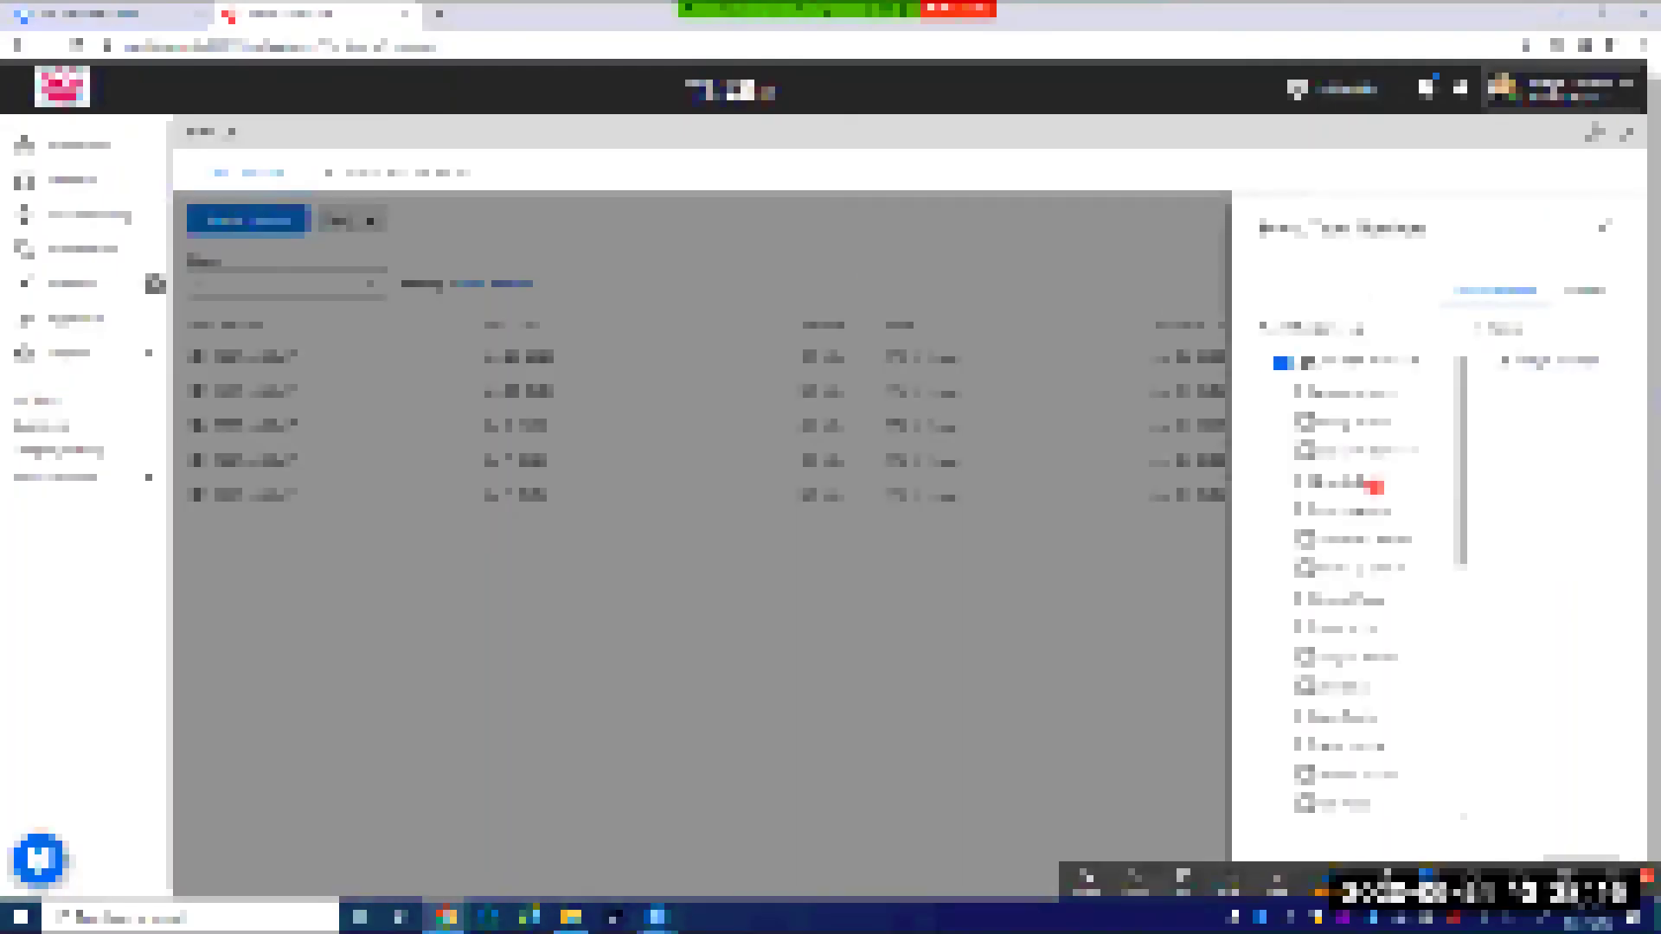
{"action": "scroll", "coordinate": [1376, 490], "scroll_direction": "down", "scroll_amount": 7}
{"action": "left_click", "coordinate": [1304, 547]}
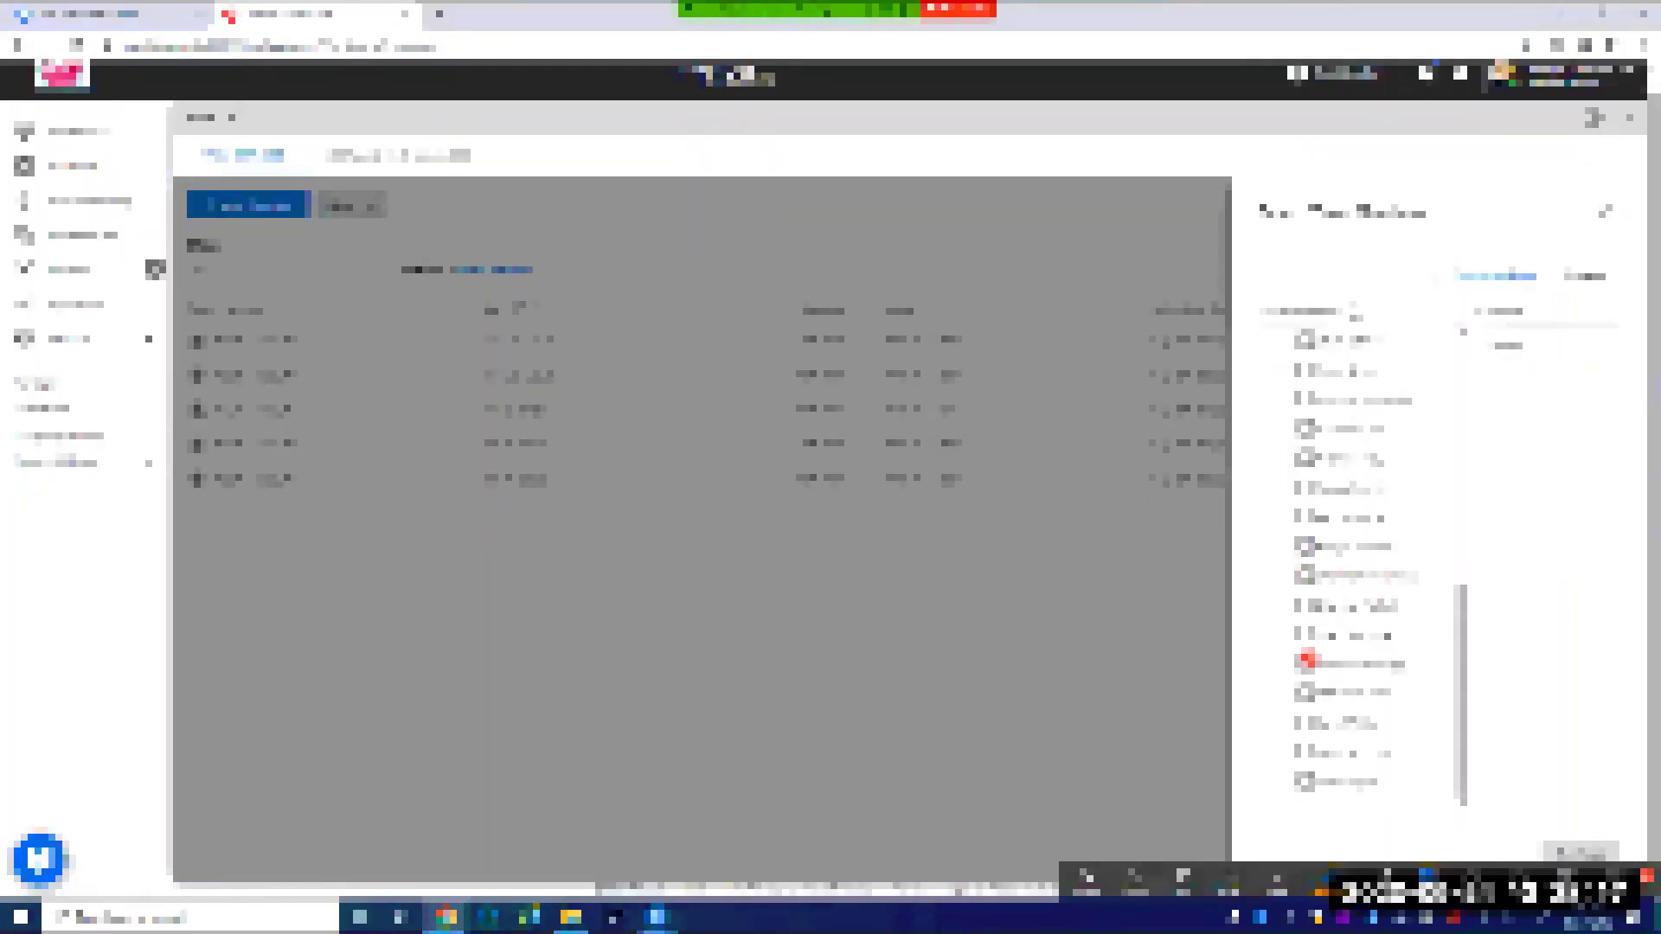
{"action": "left_click", "coordinate": [1305, 750]}
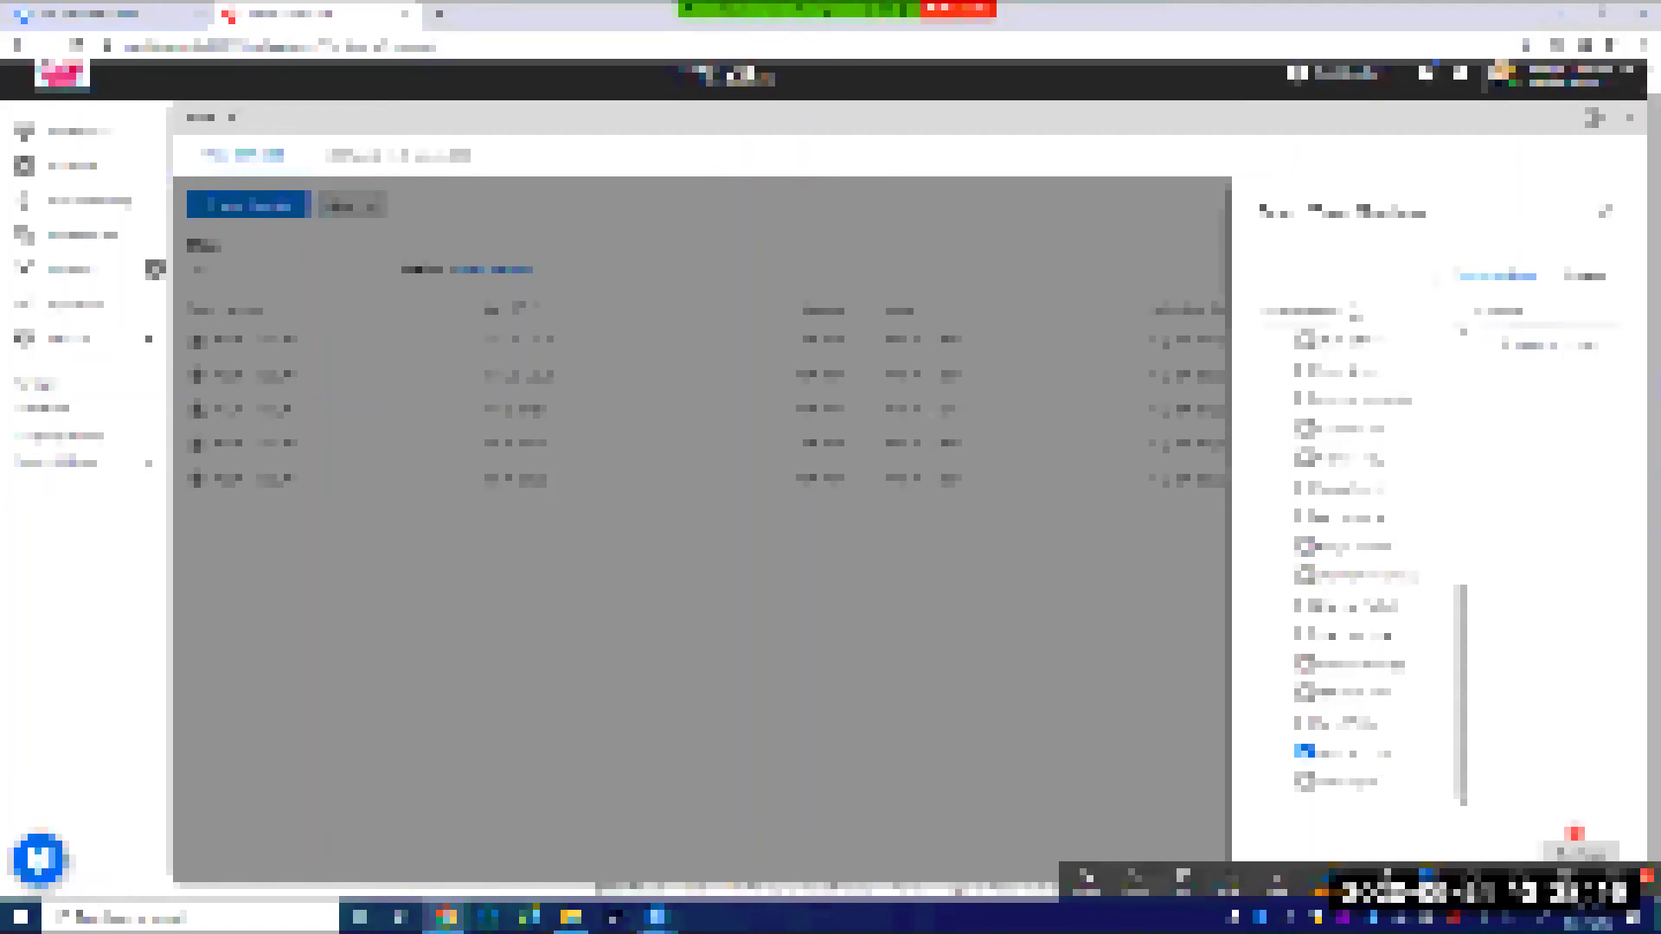
{"action": "left_click", "coordinate": [1583, 855]}
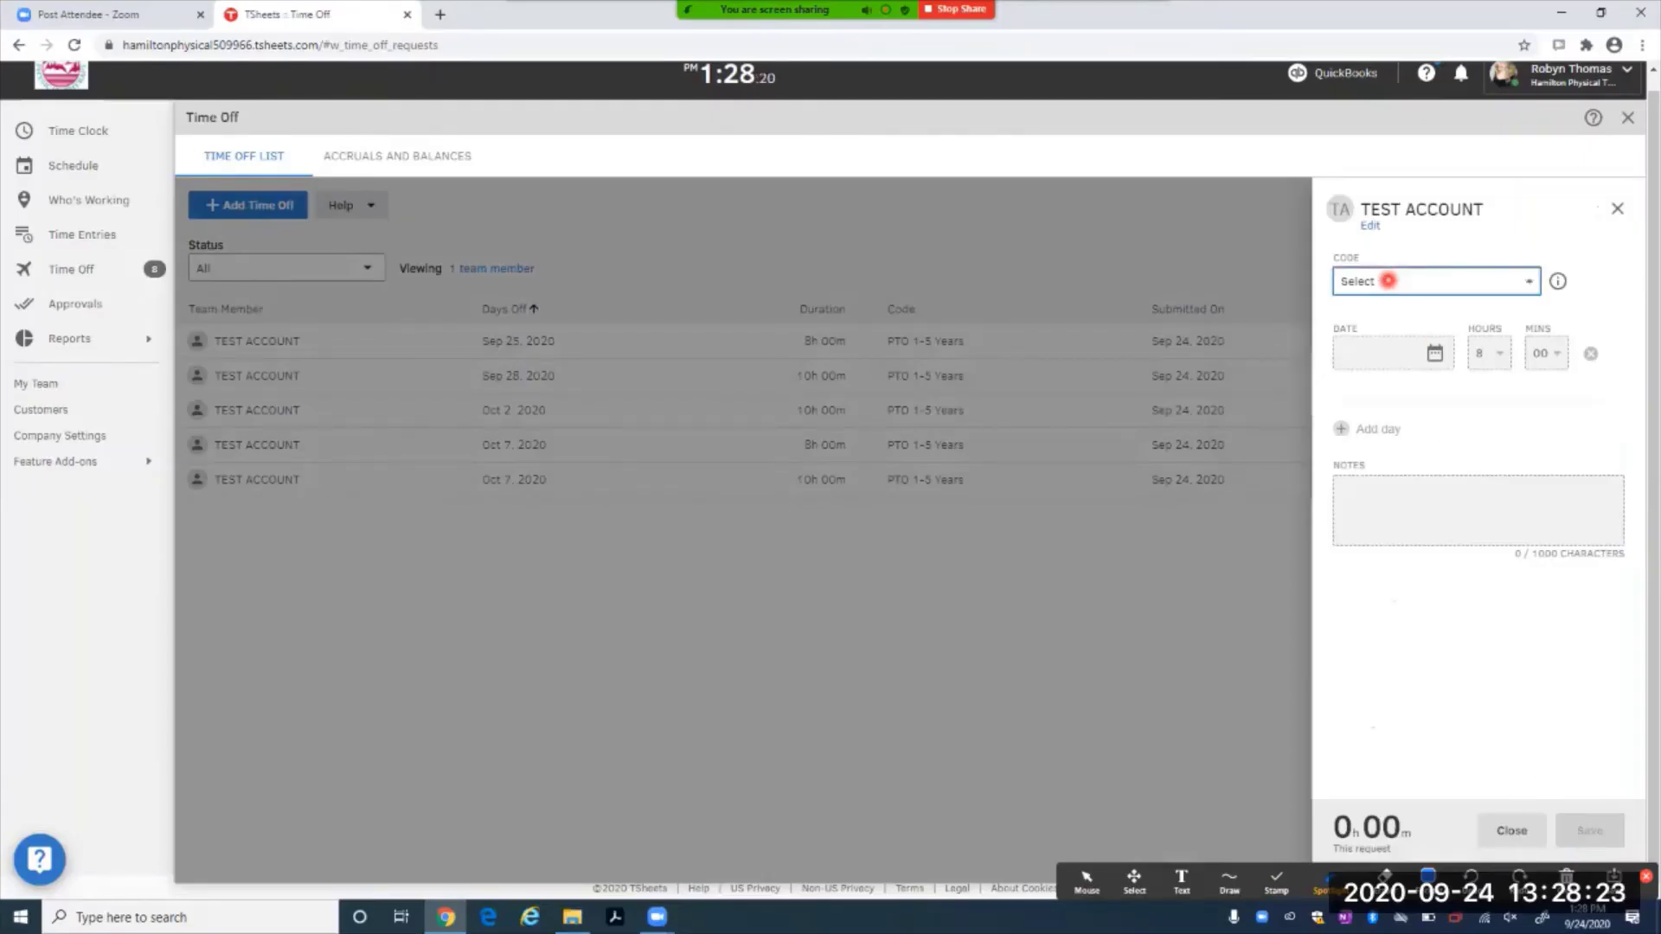
- Set the new entry's code to PTO 1-5 Years, its date to 9/25/2020 and its duration to 10 hours
{"action": "left_click", "coordinate": [1384, 279]}
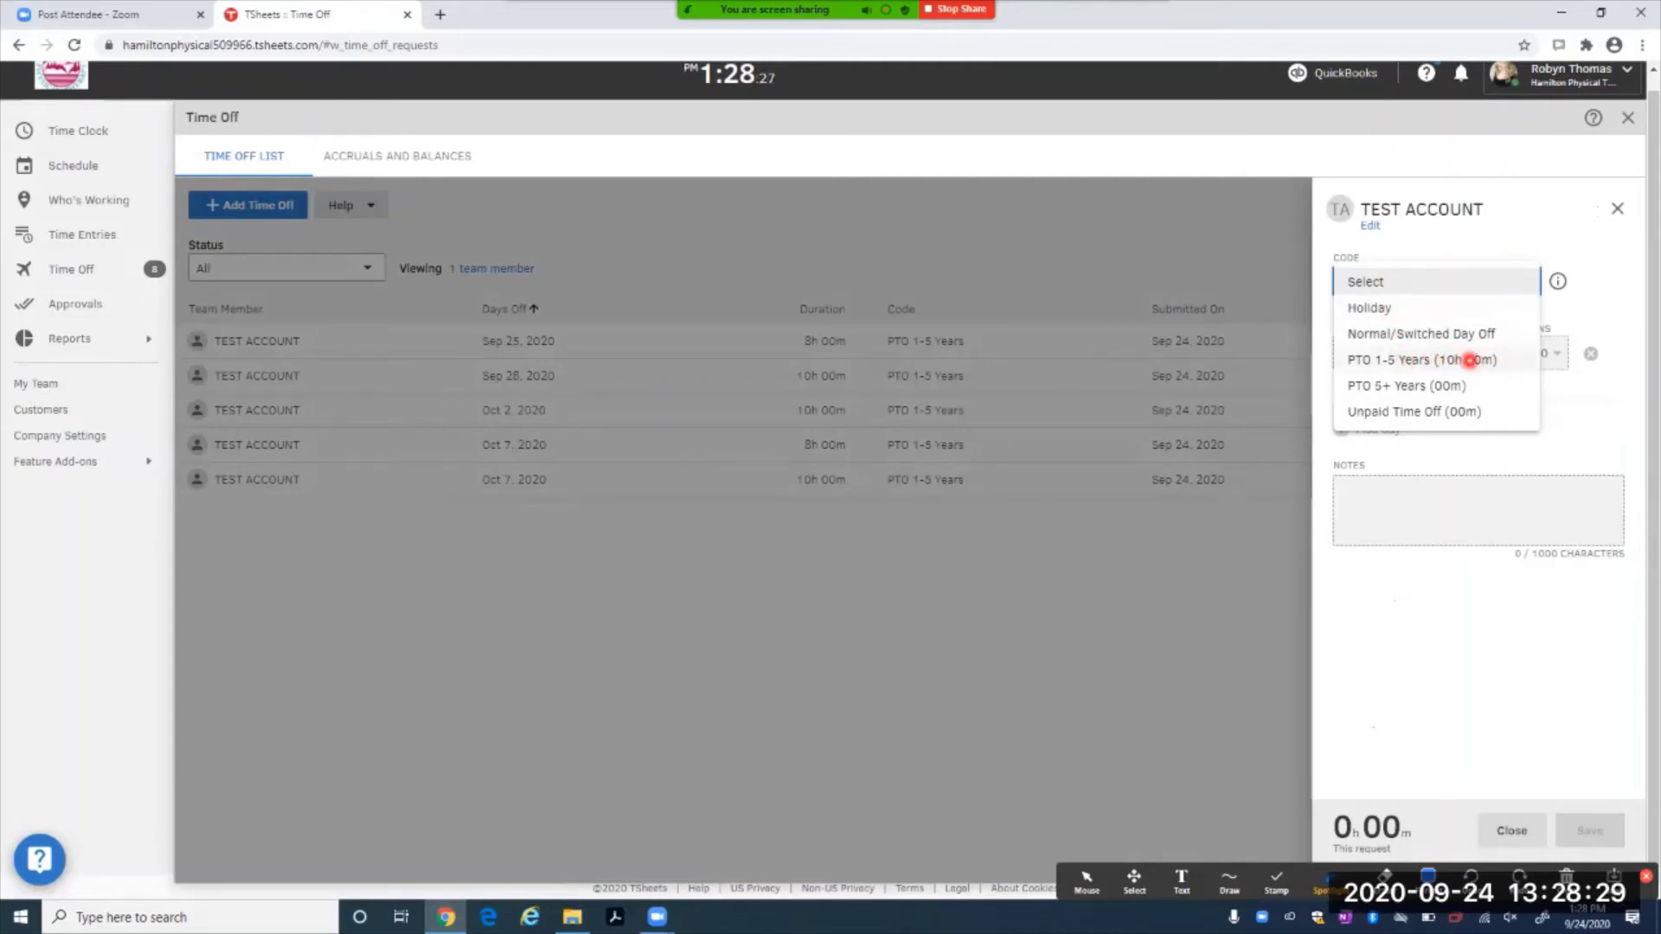
{"action": "left_click", "coordinate": [1468, 360]}
{"action": "left_click", "coordinate": [1435, 352]}
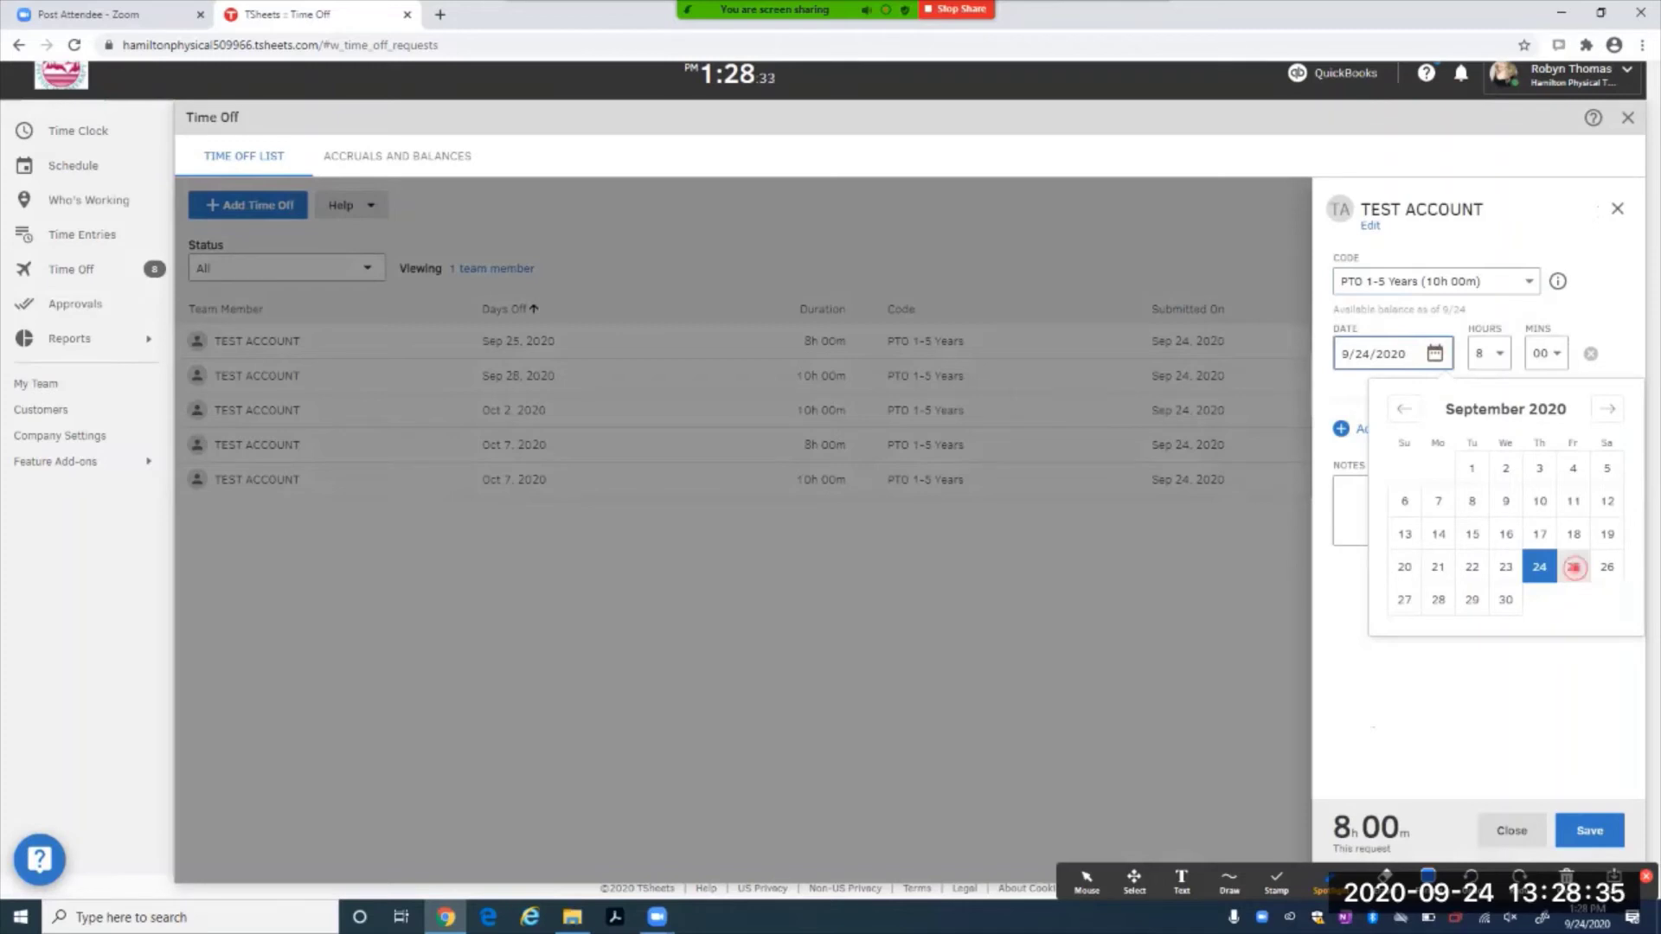
{"action": "left_click", "coordinate": [1574, 567]}
{"action": "left_click", "coordinate": [1502, 351]}
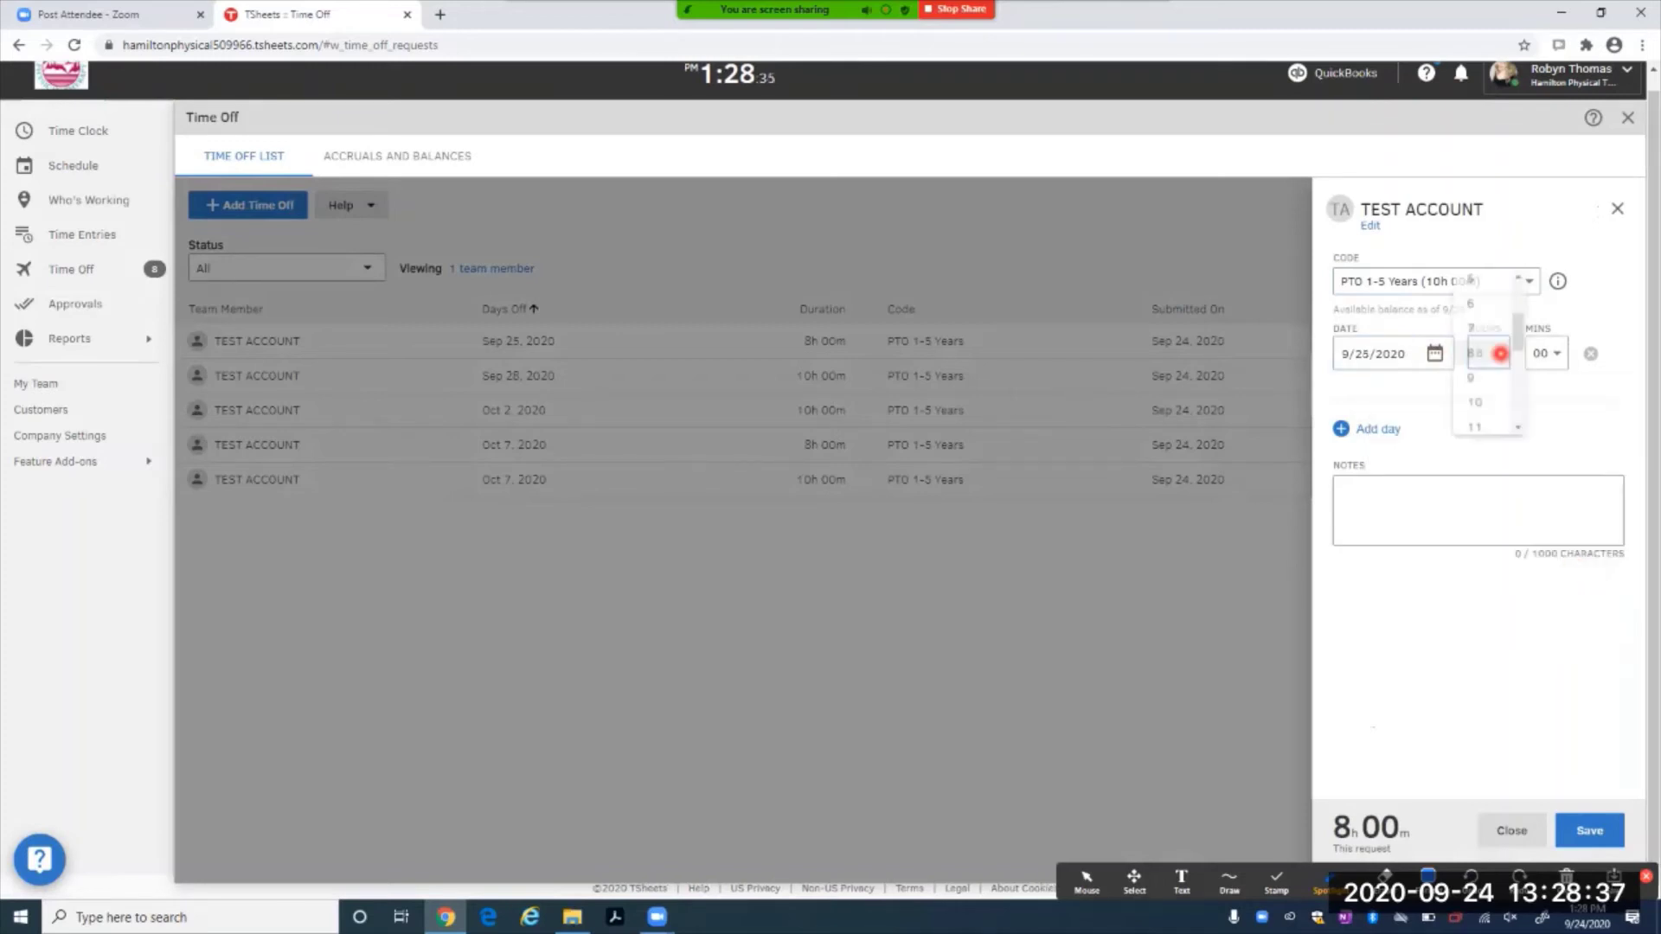
{"action": "left_click", "coordinate": [1475, 404]}
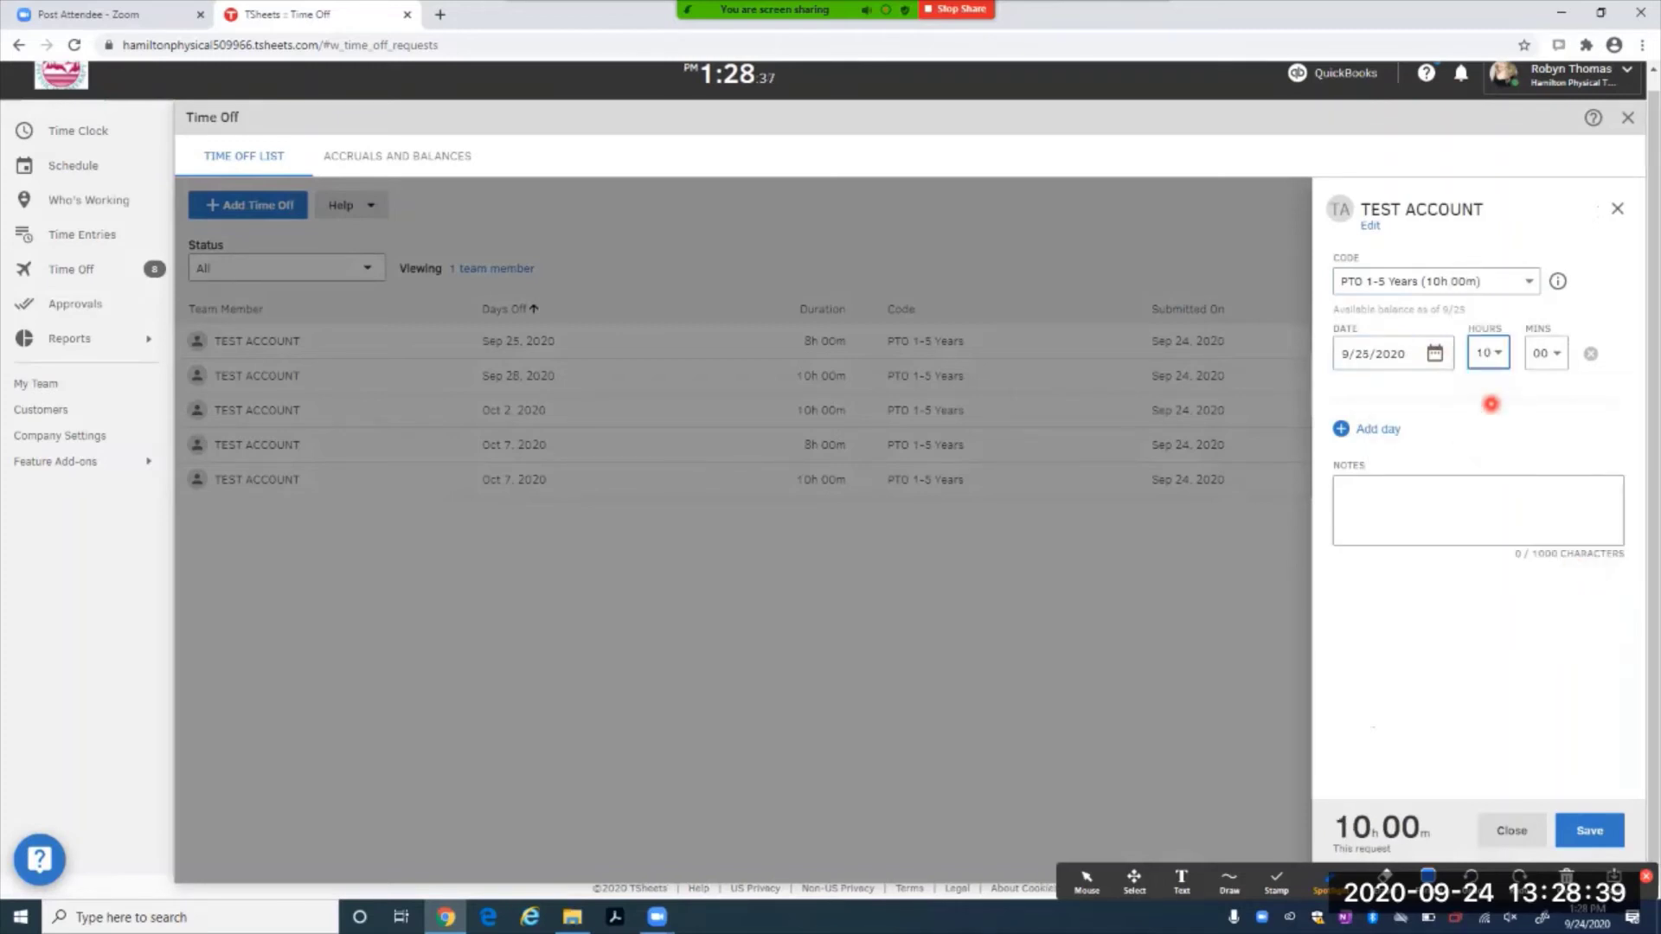
- Add the note "resubmitted time off request for the employee as wrong hours were marked in the first request." plus the approver's initials, and save the entry
{"action": "left_click", "coordinate": [1489, 518]}
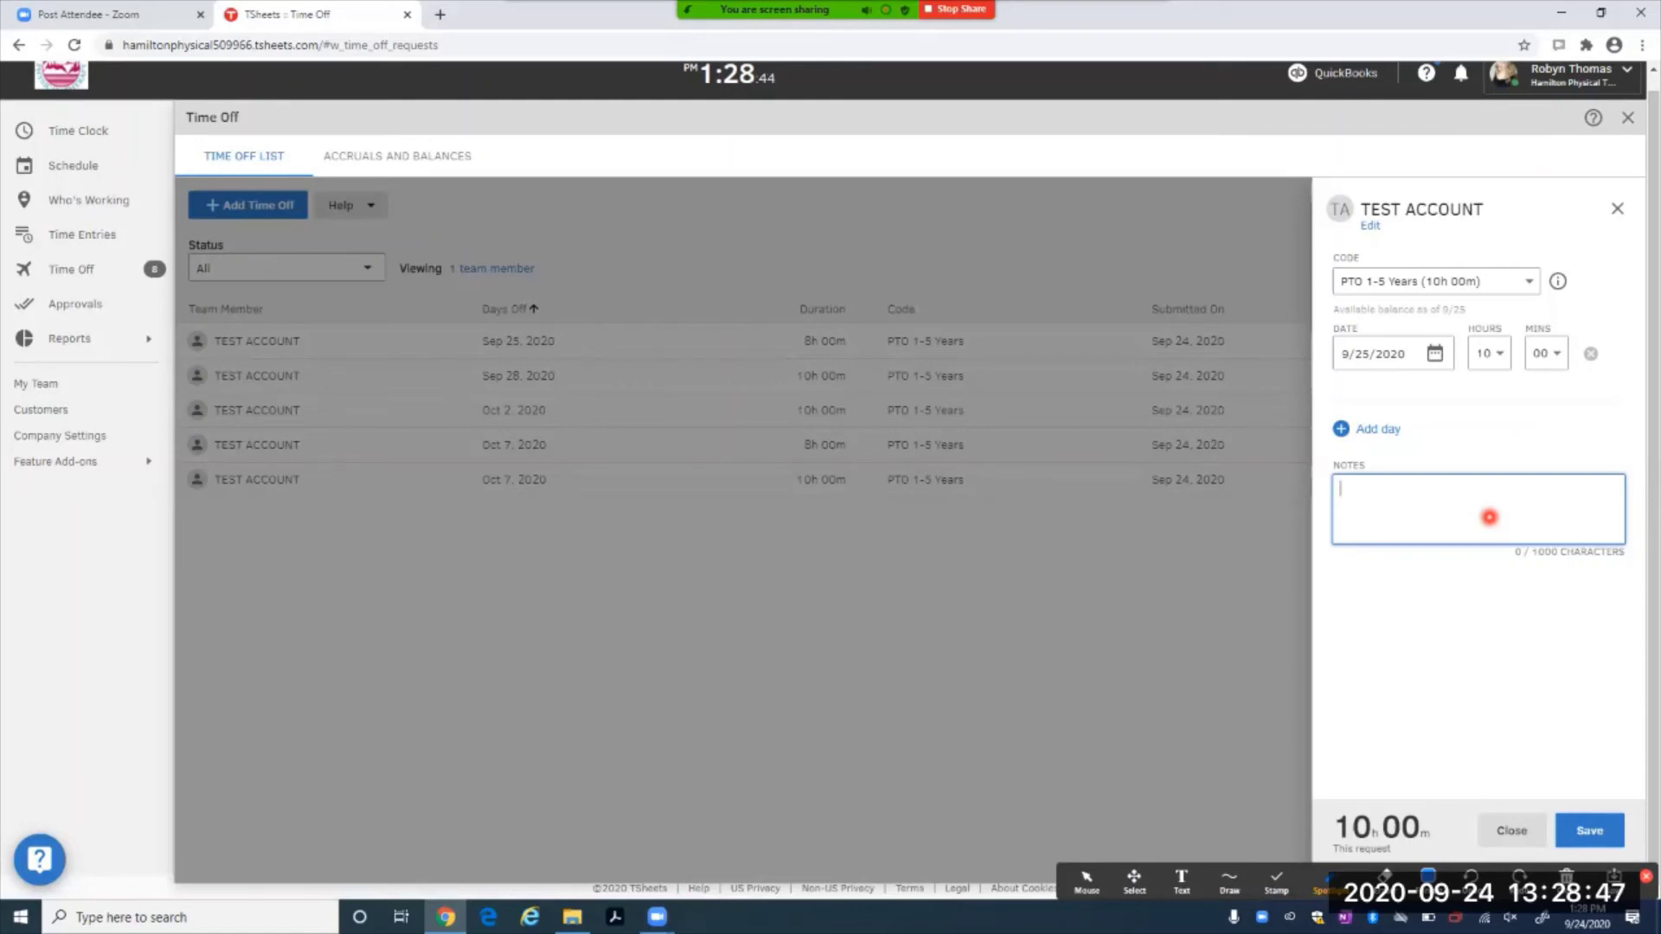
{"action": "type", "text": "resubmitted time off reque"}
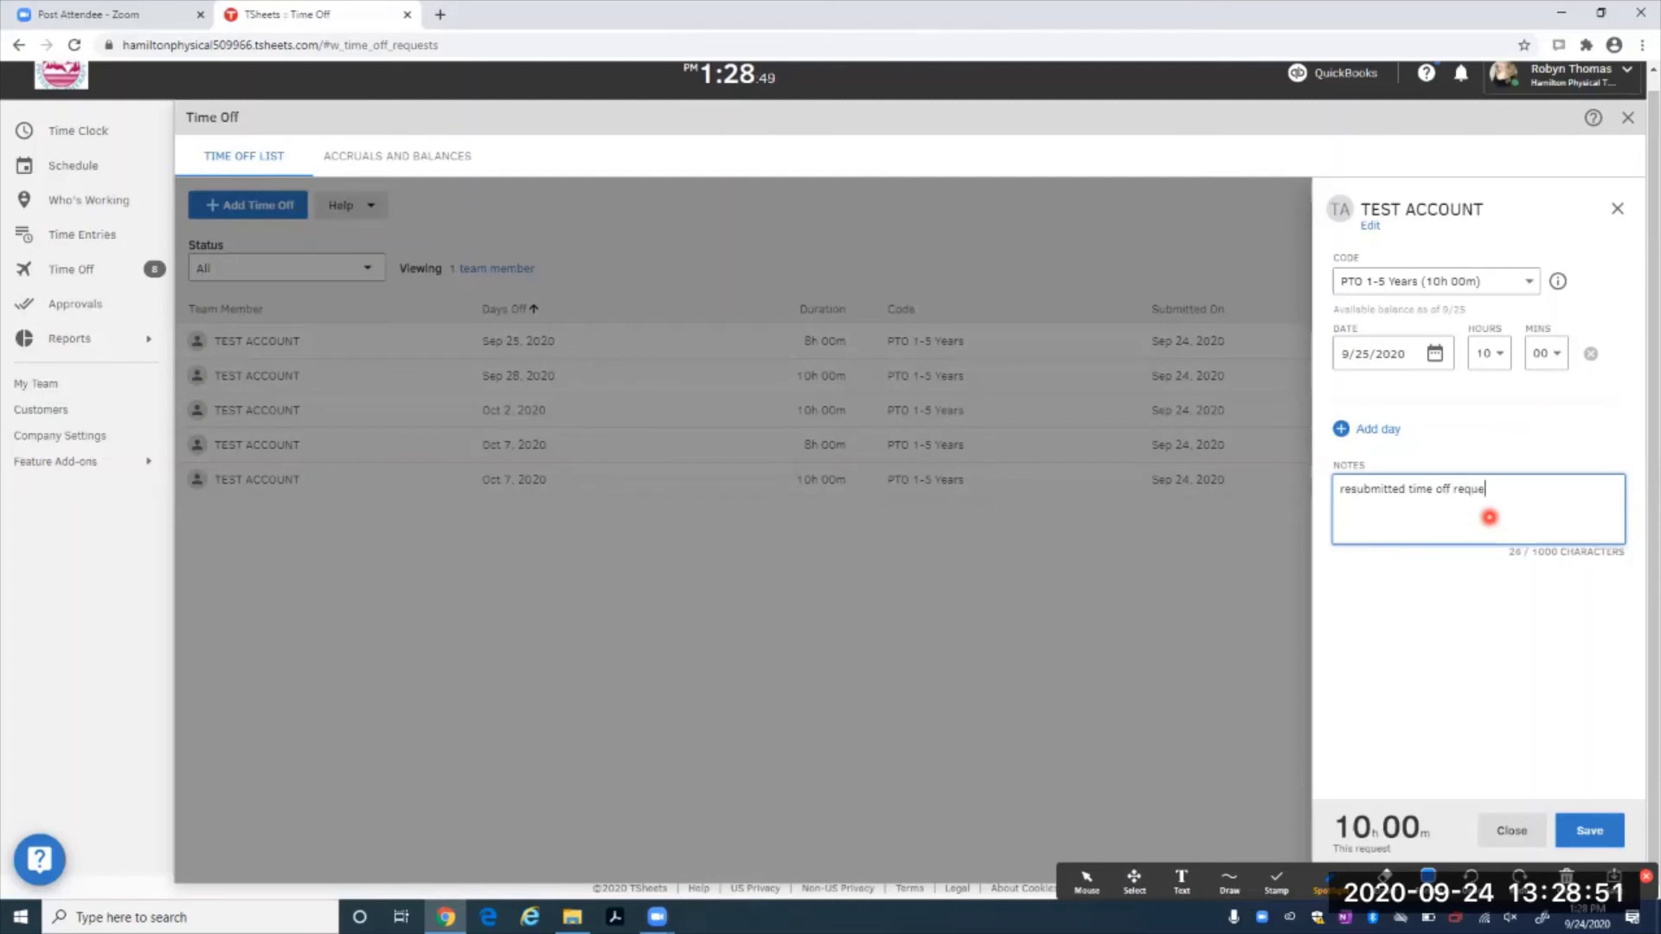
{"action": "type", "text": "st for the employee as wrong hour"}
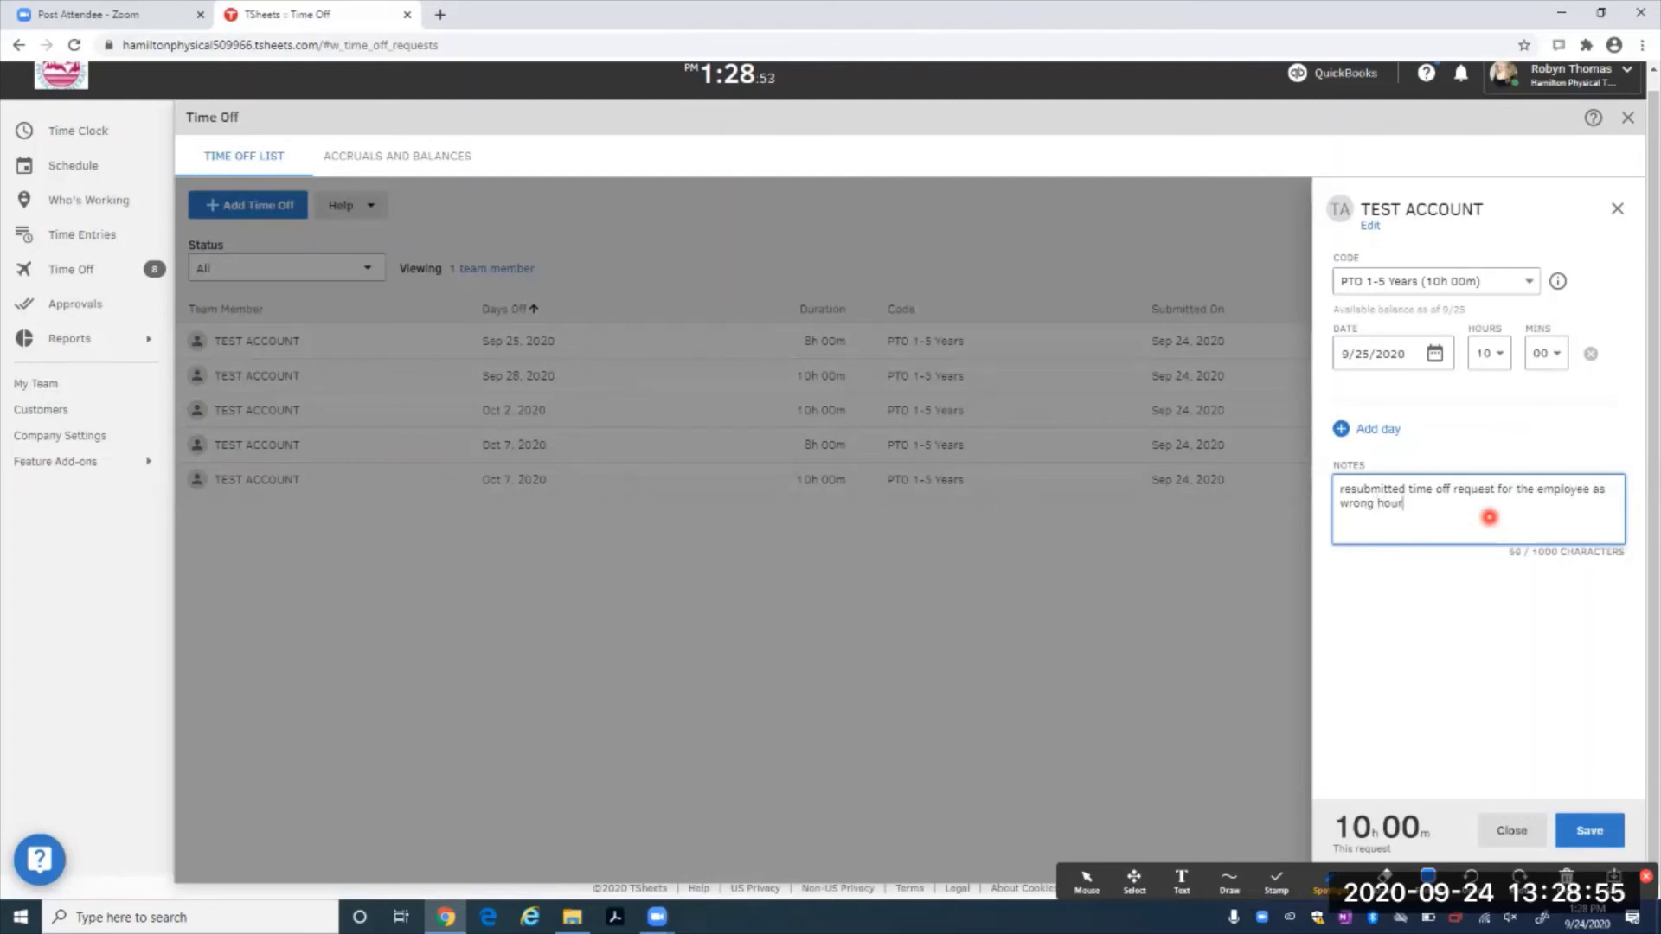
{"action": "type", "text": "s were marked in the first req"}
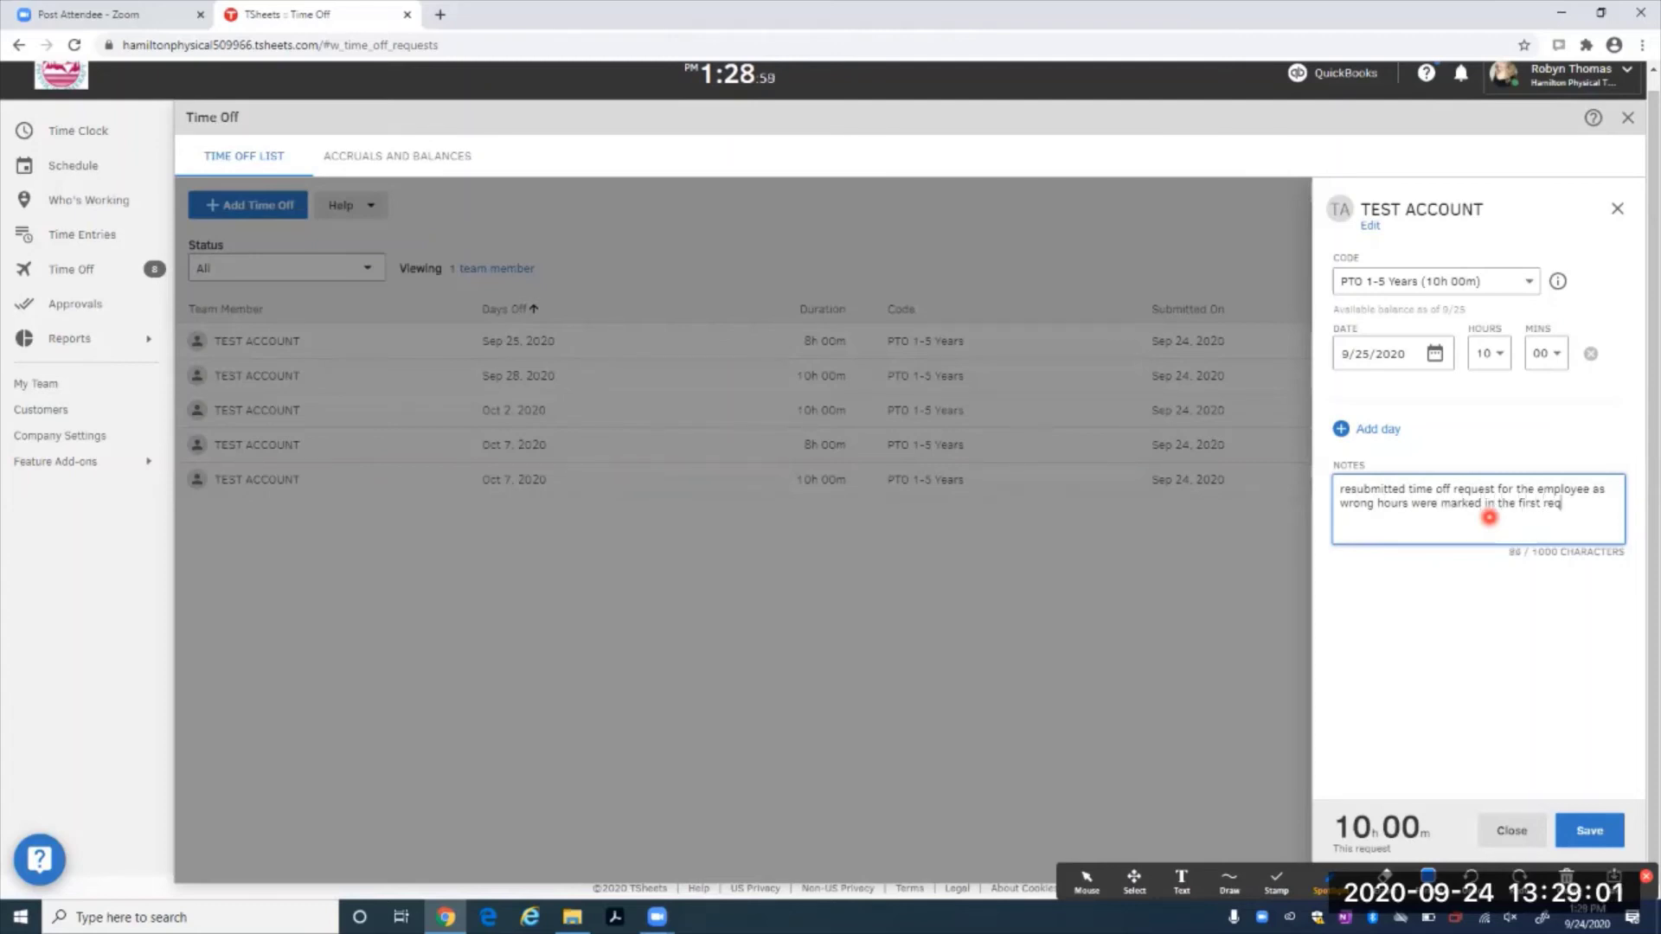
{"action": "type", "text": "uest. rt"}
{"action": "left_click", "coordinate": [1596, 832]}
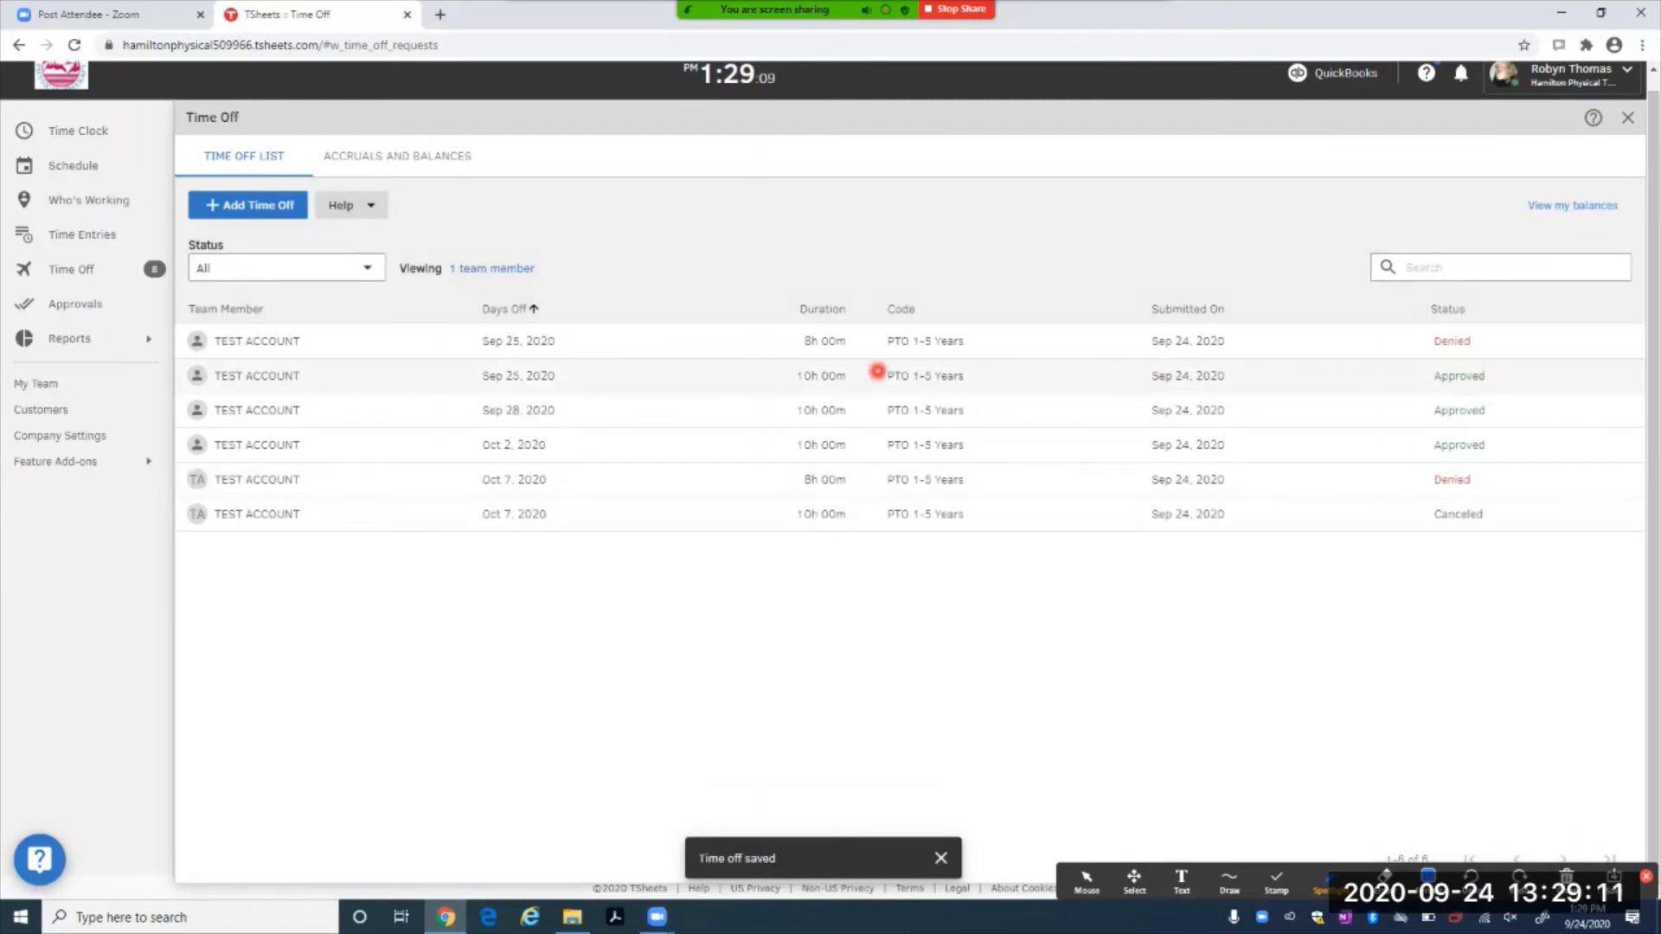
- Examine the details and history of the approved 10-hour Sep 25, 2020 request, and close it without changes
{"action": "left_click", "coordinate": [1041, 375]}
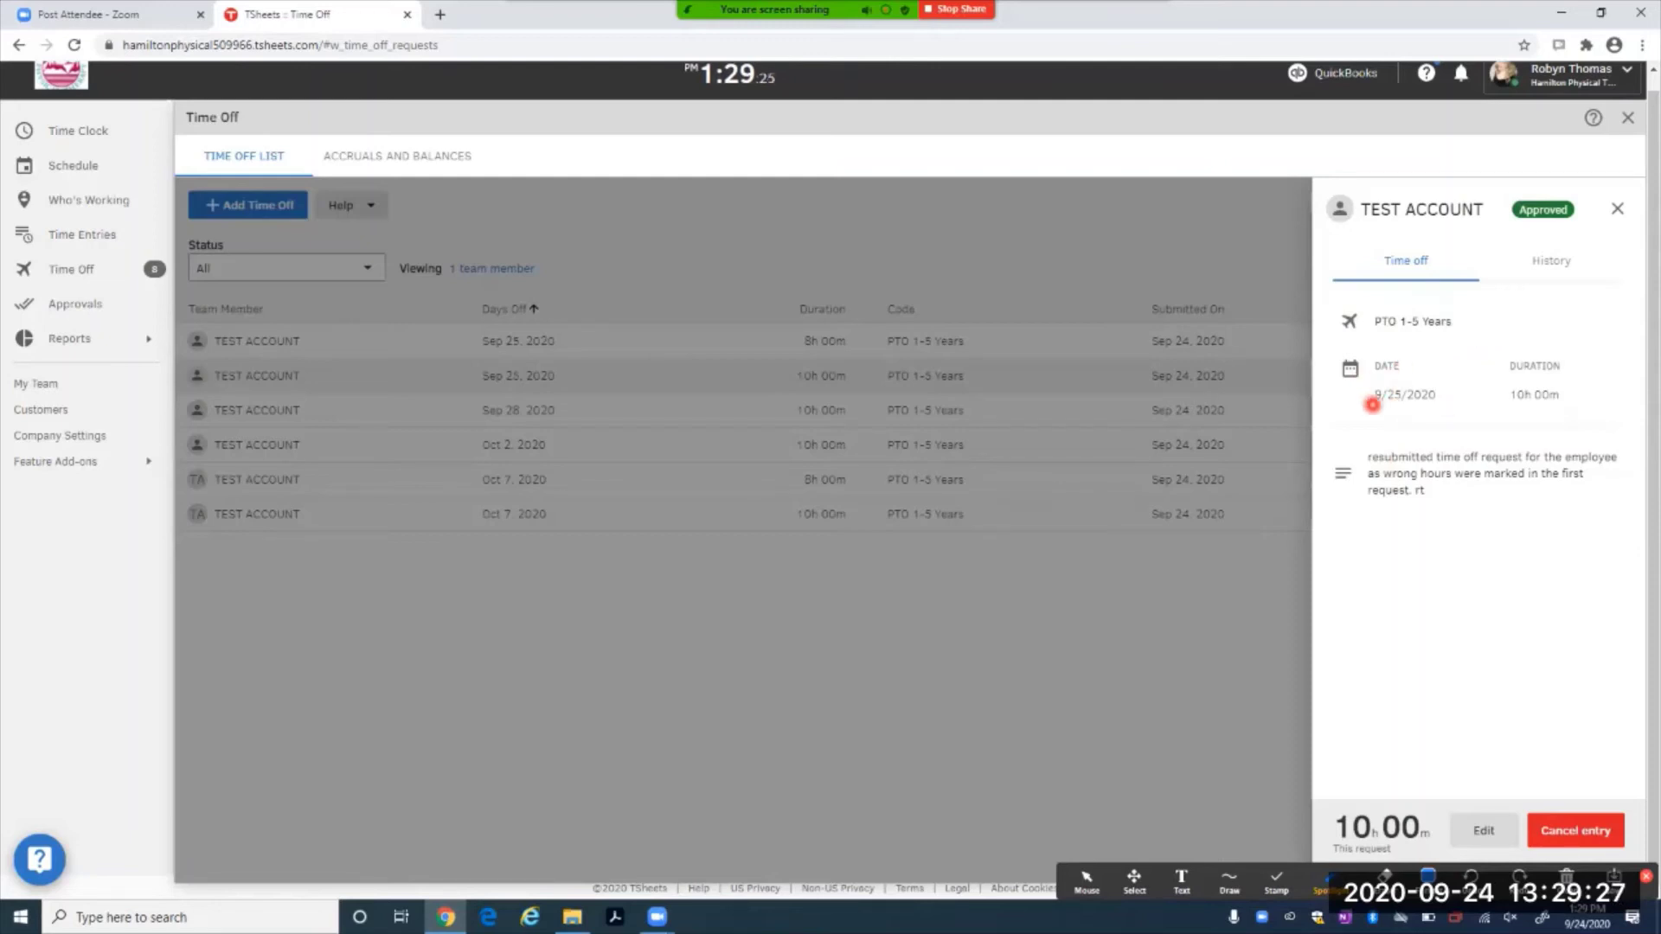
{"action": "left_click", "coordinate": [1541, 270]}
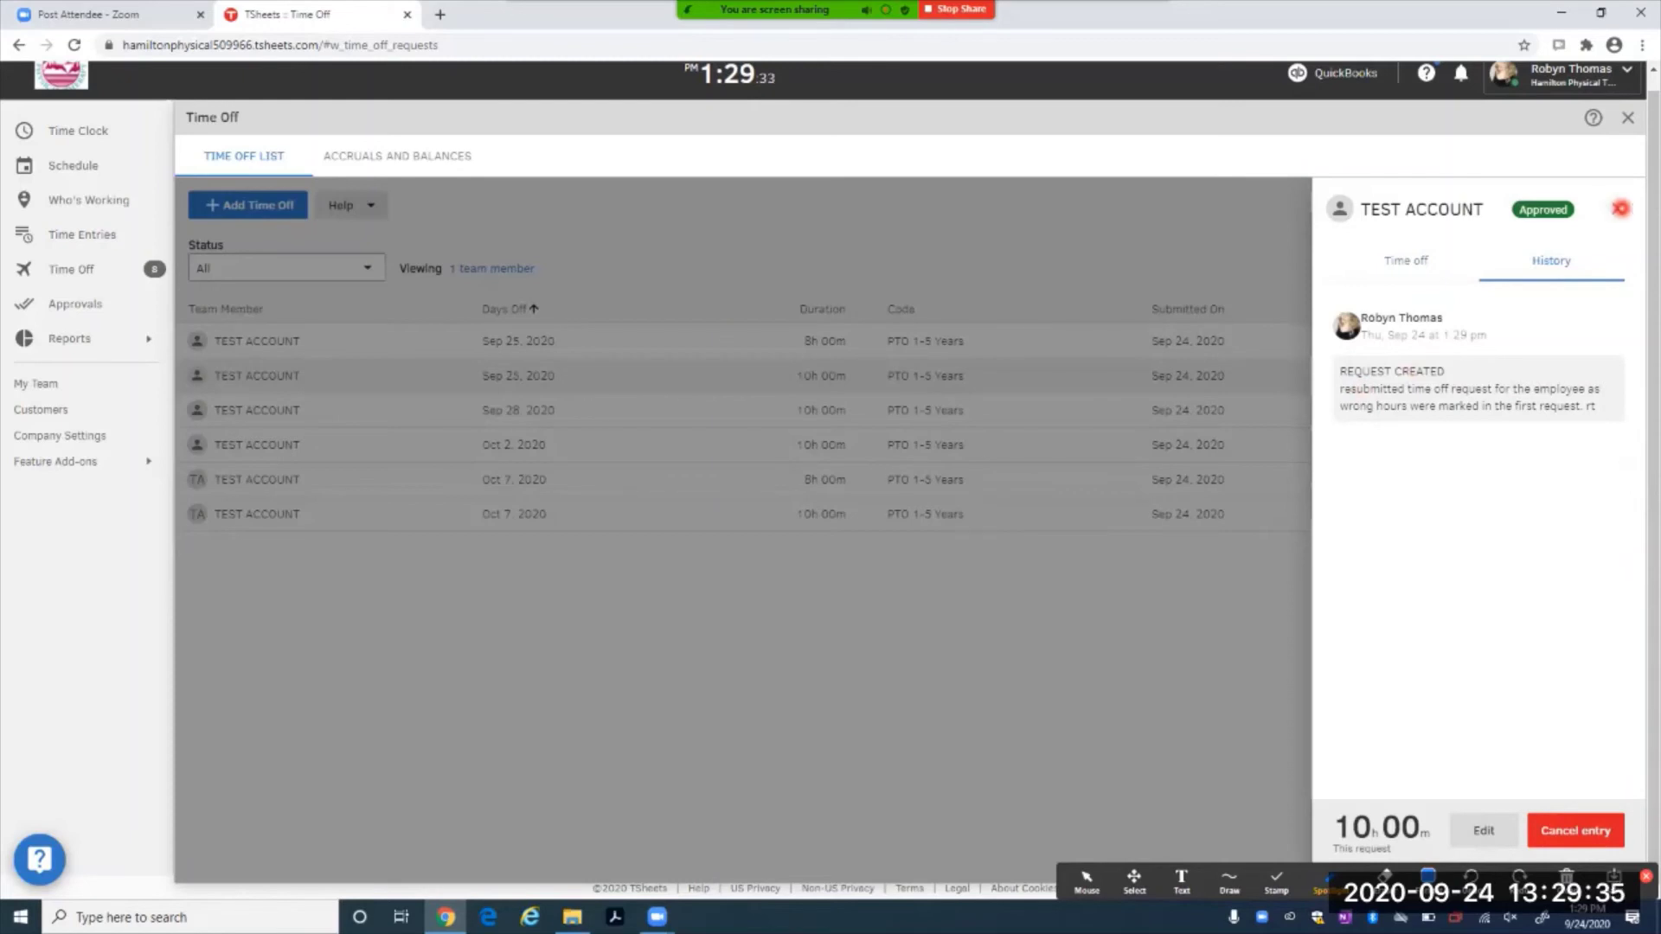
{"action": "left_click", "coordinate": [1620, 208]}
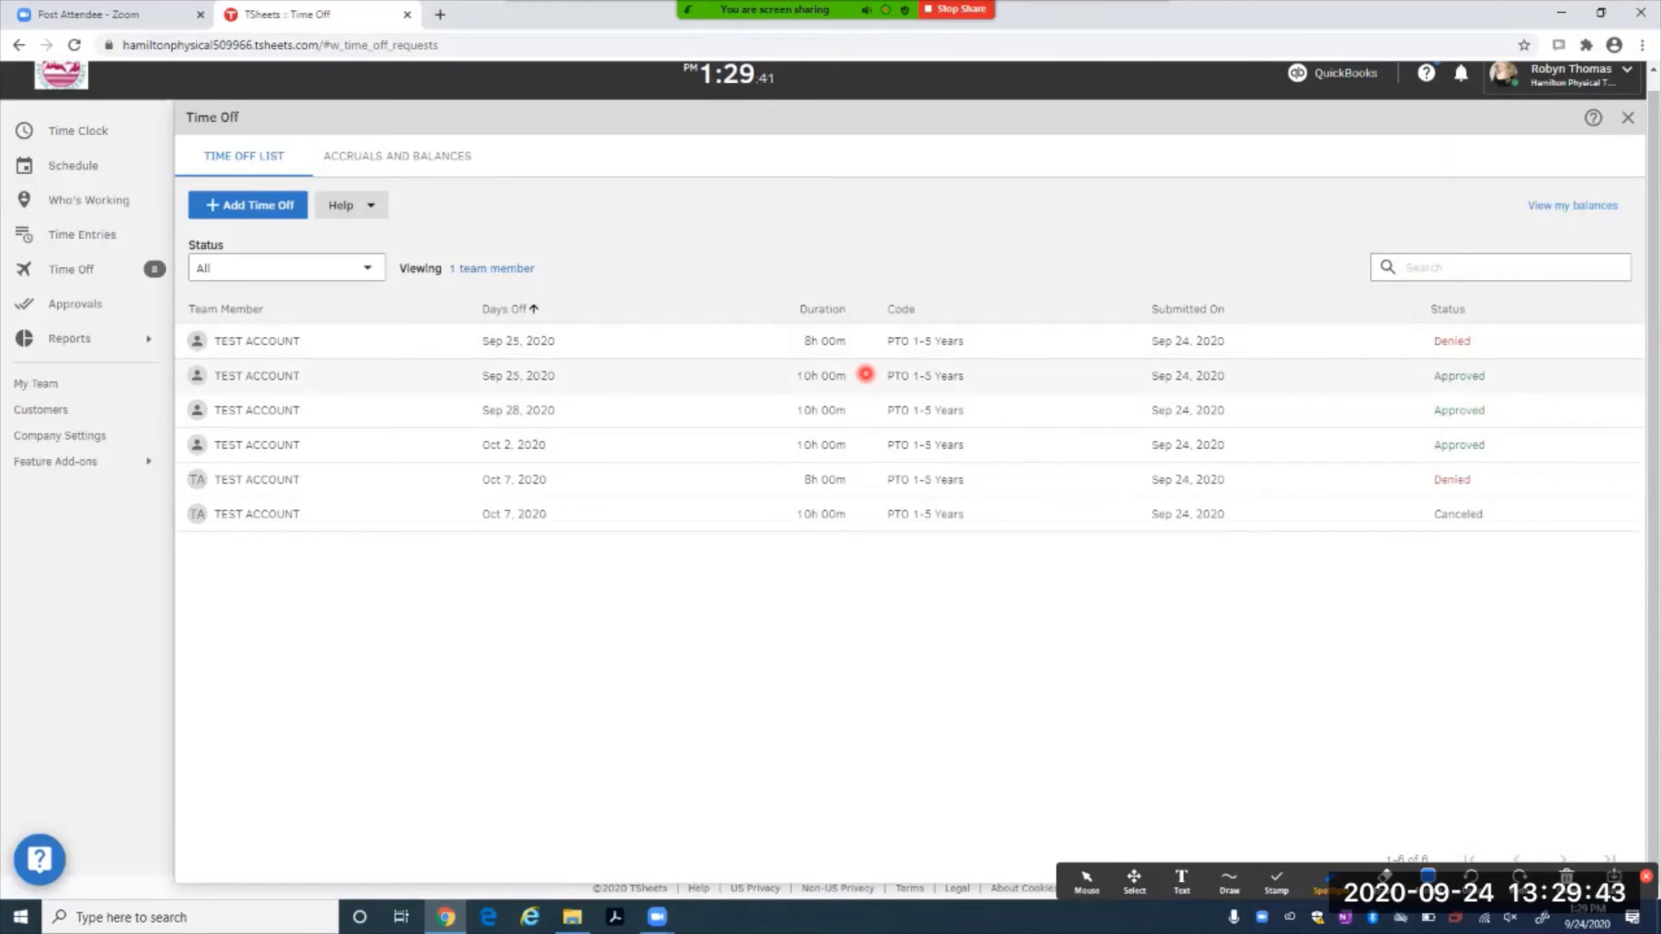
- Cancel the approved Sep 25, 2020 entry, noting "employee stated they didn't need this day off anymore. canceled at the request of the employee." plus the approver's initials
{"action": "left_click", "coordinate": [989, 375]}
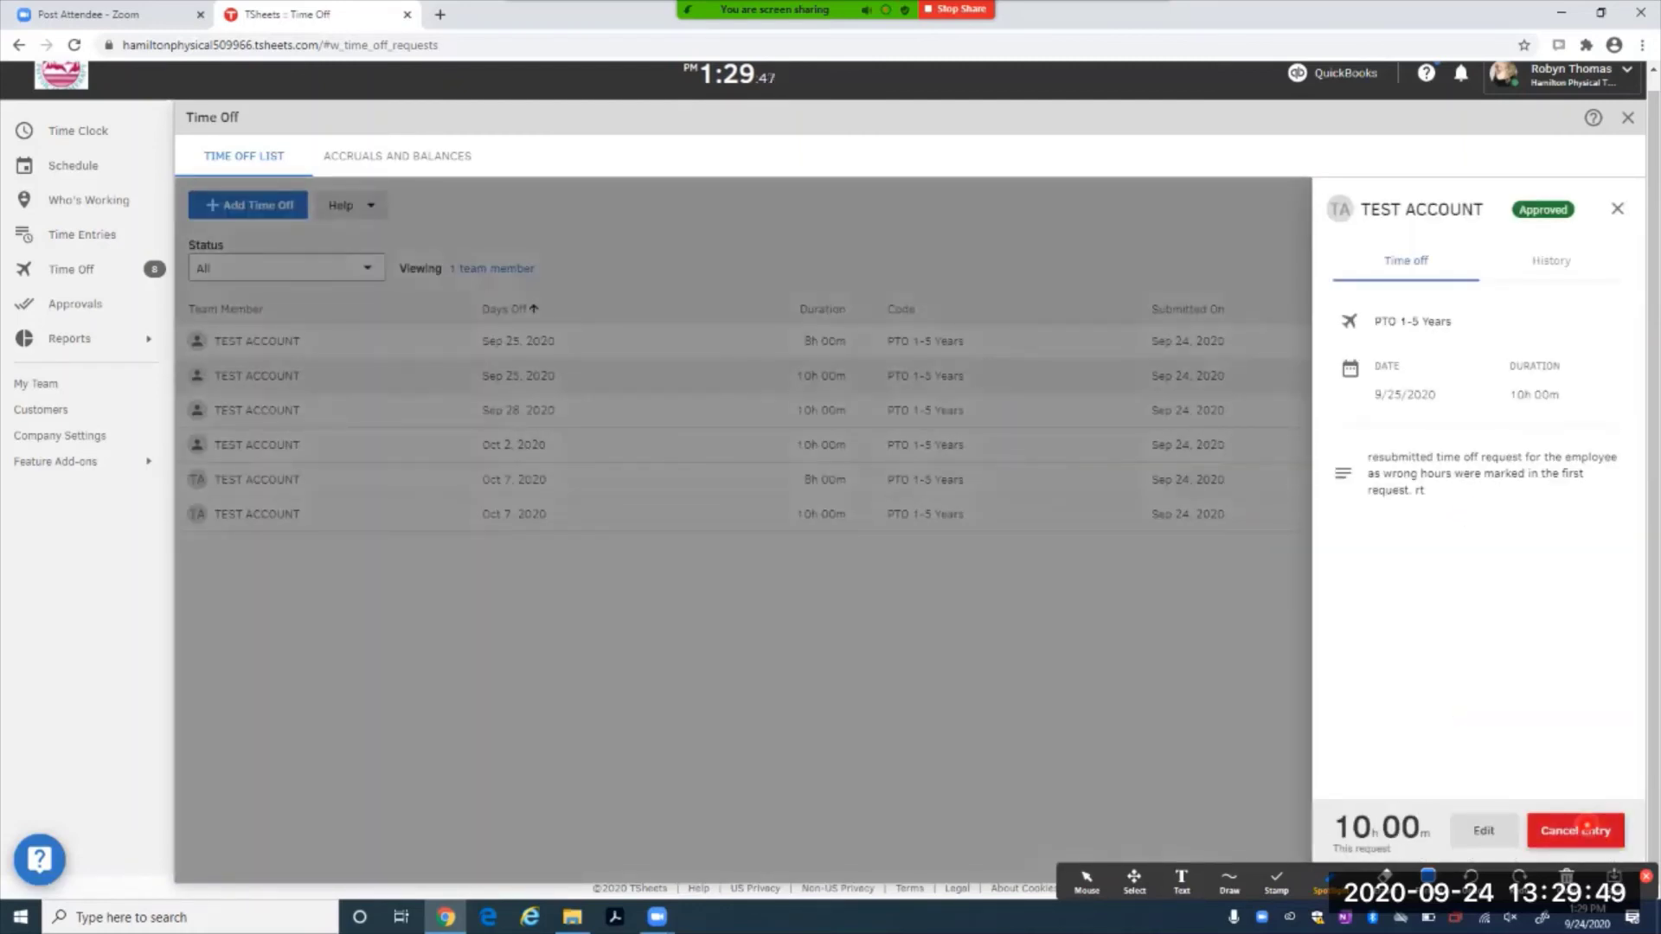
{"action": "left_click", "coordinate": [1586, 827]}
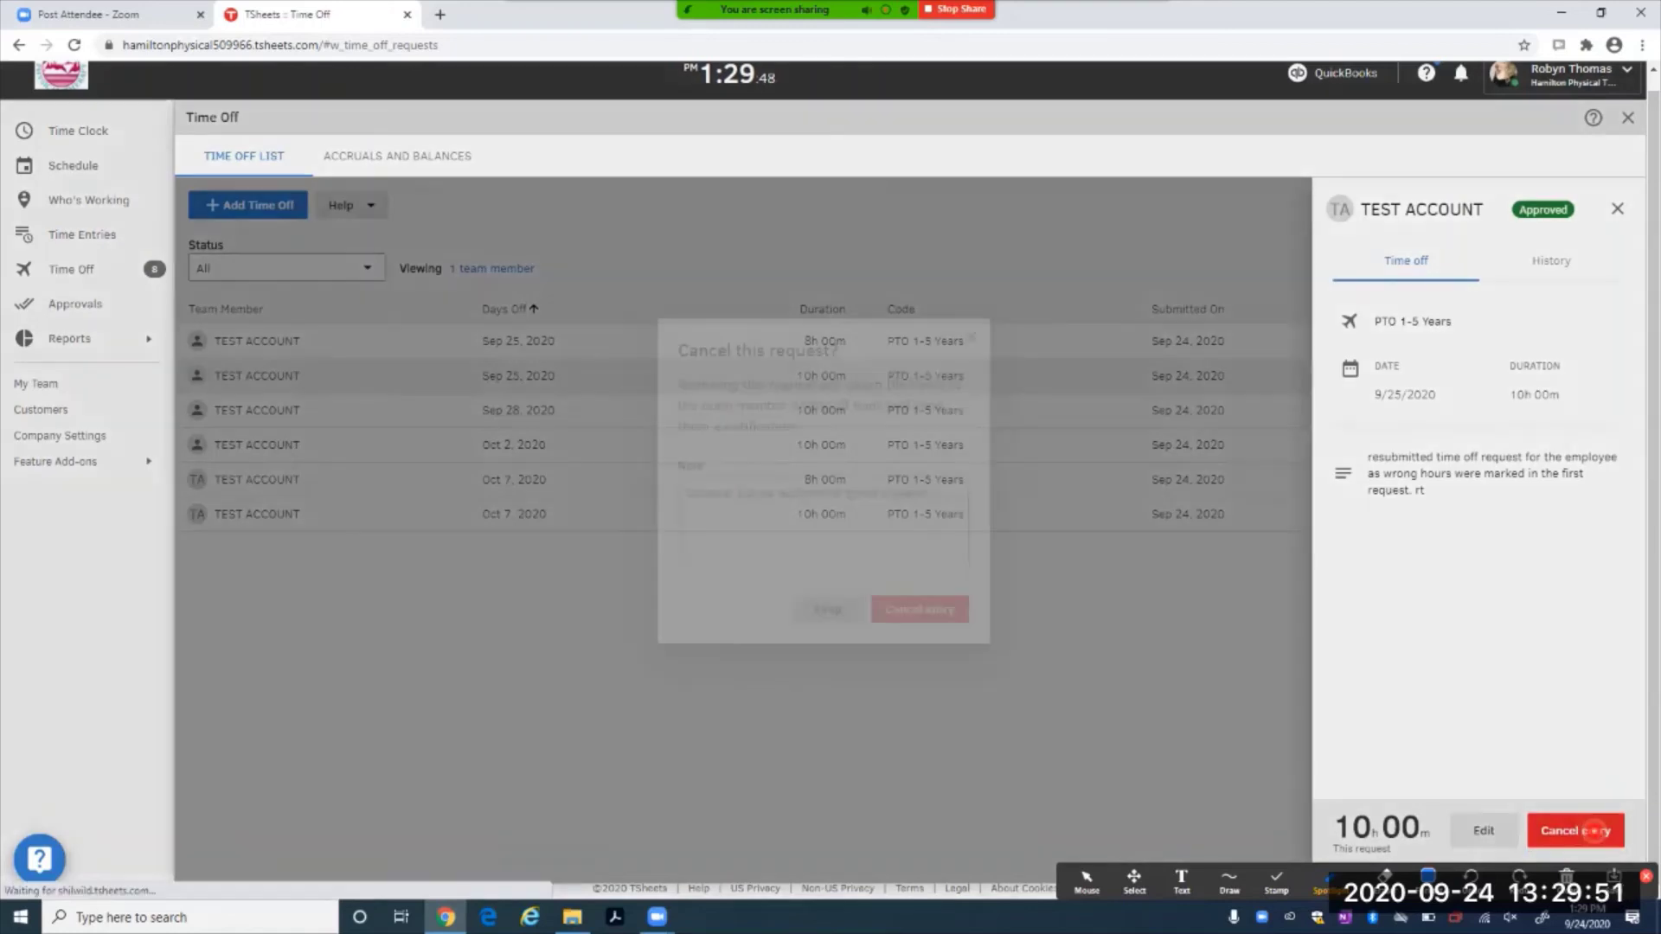
{"action": "left_click", "coordinate": [853, 513]}
{"action": "type", "text": "e"}
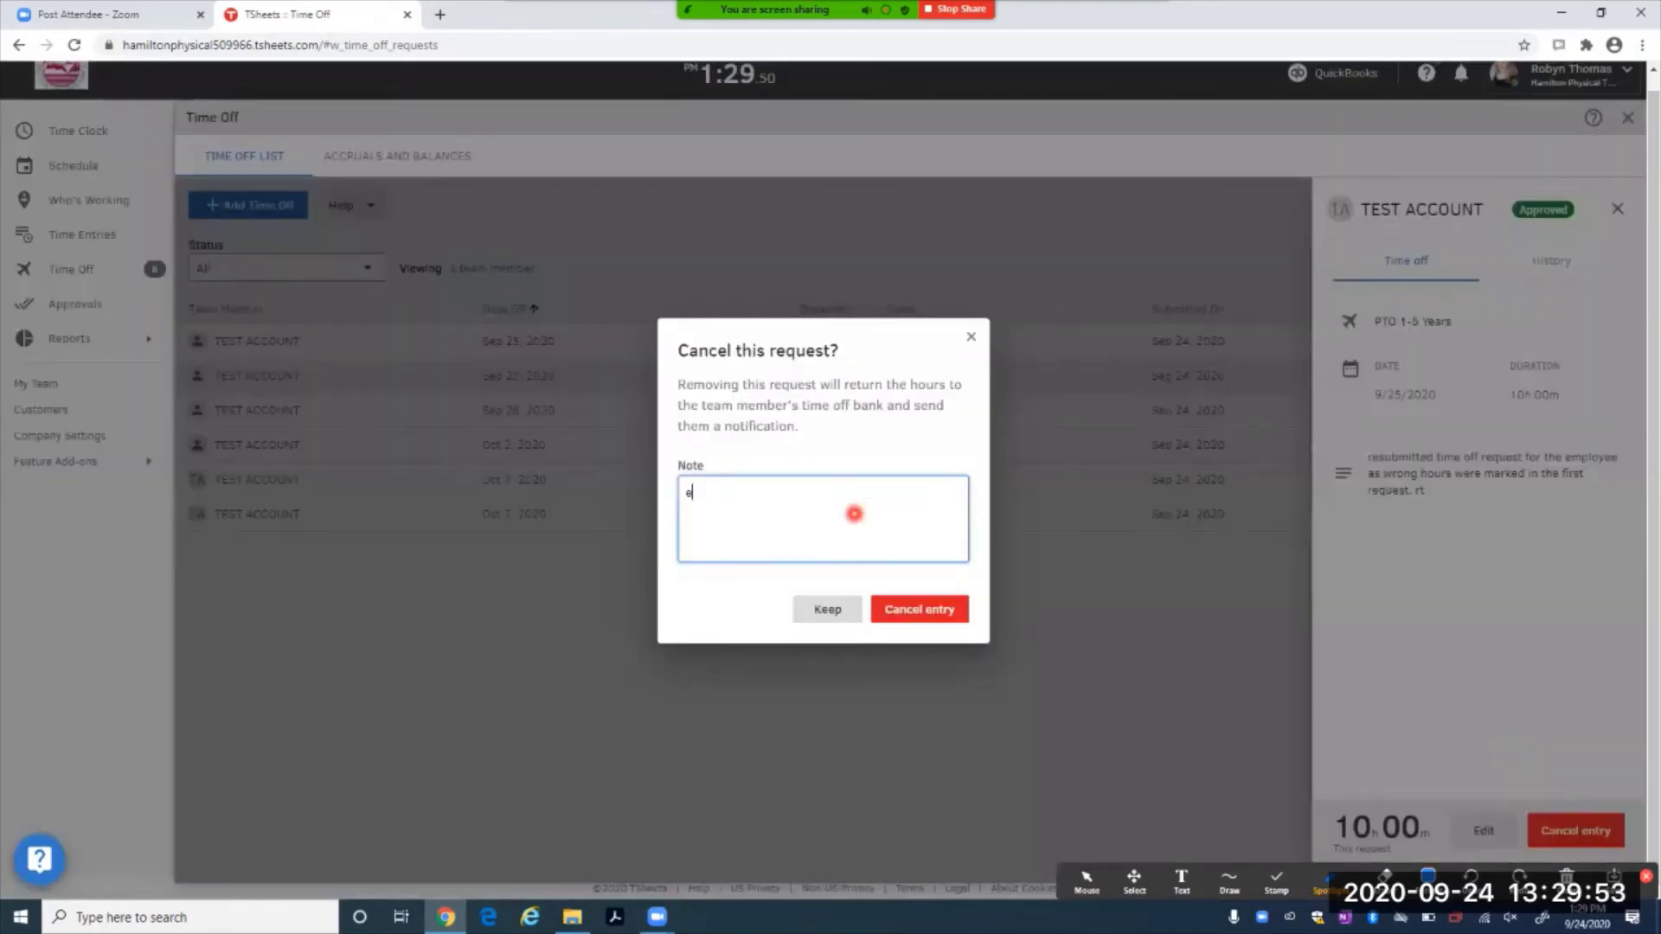
{"action": "type", "text": "mployee stated they didn't need this day of"}
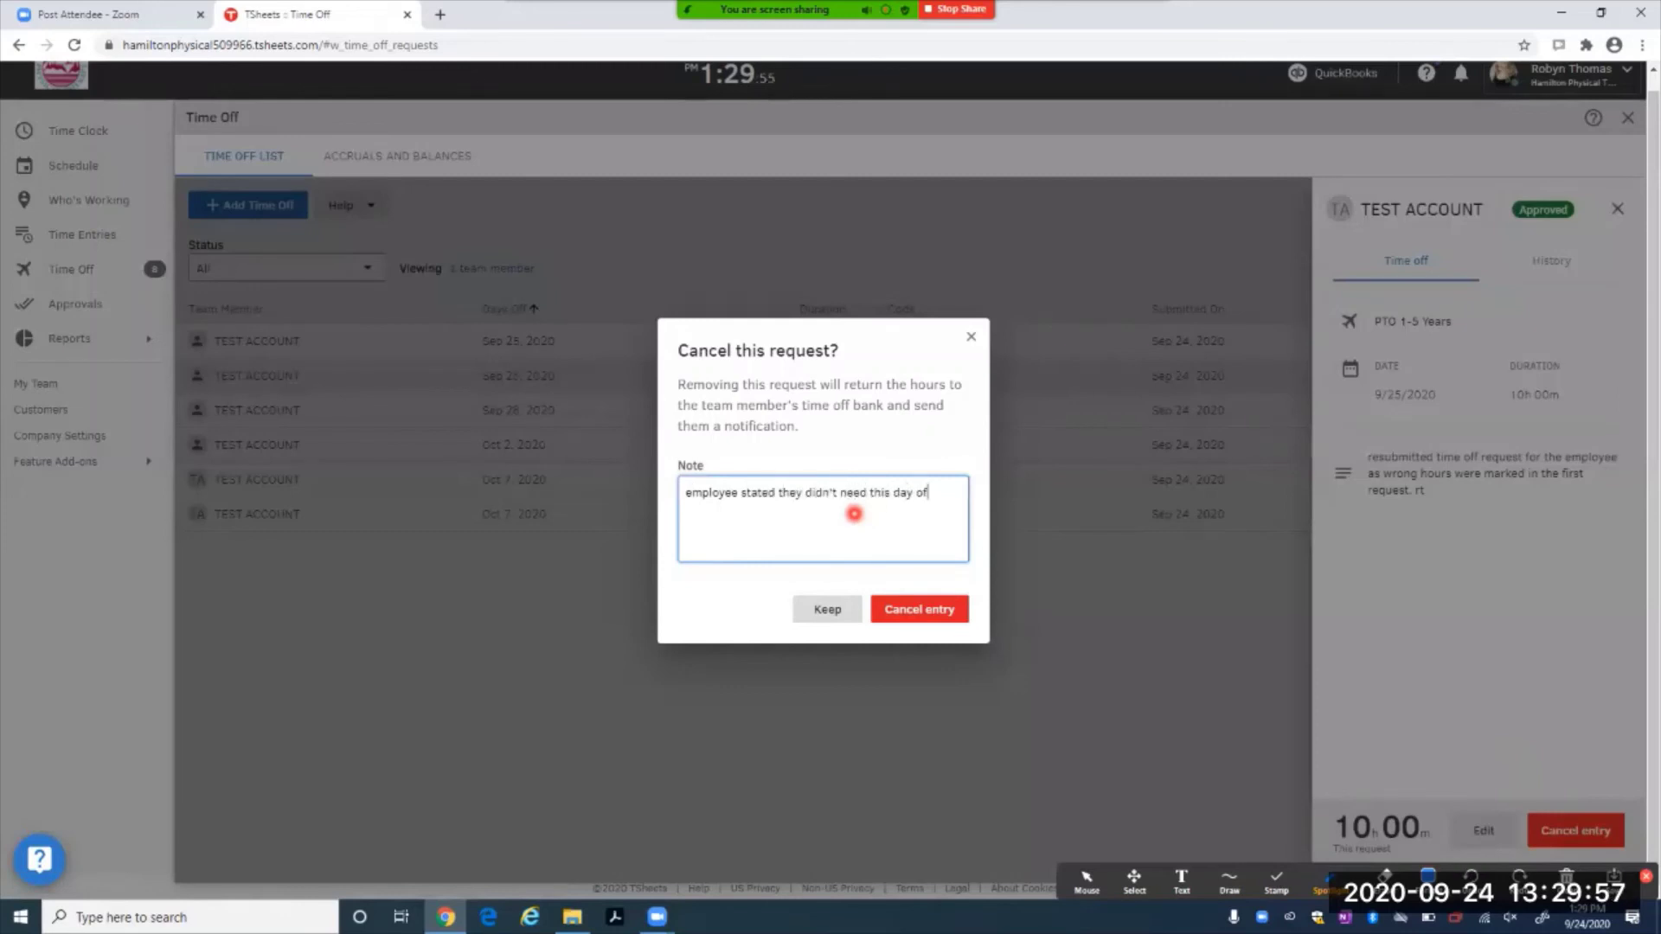
{"action": "type", "text": "f anymore.  canceled at the re"}
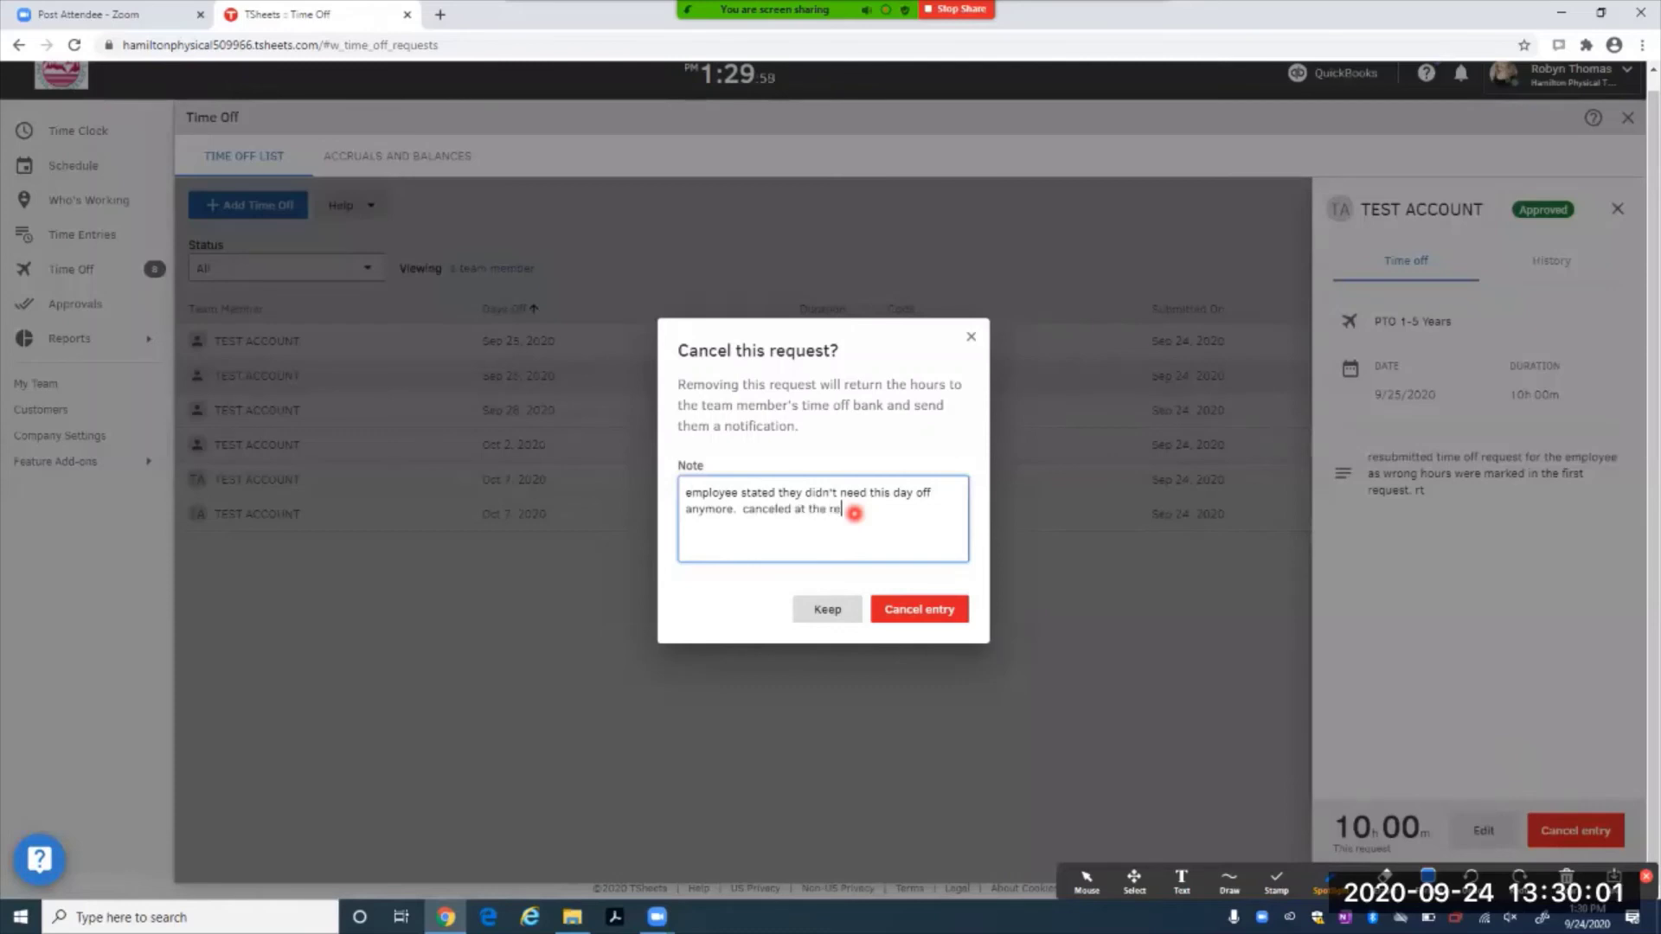
{"action": "type", "text": "quest of the empl"}
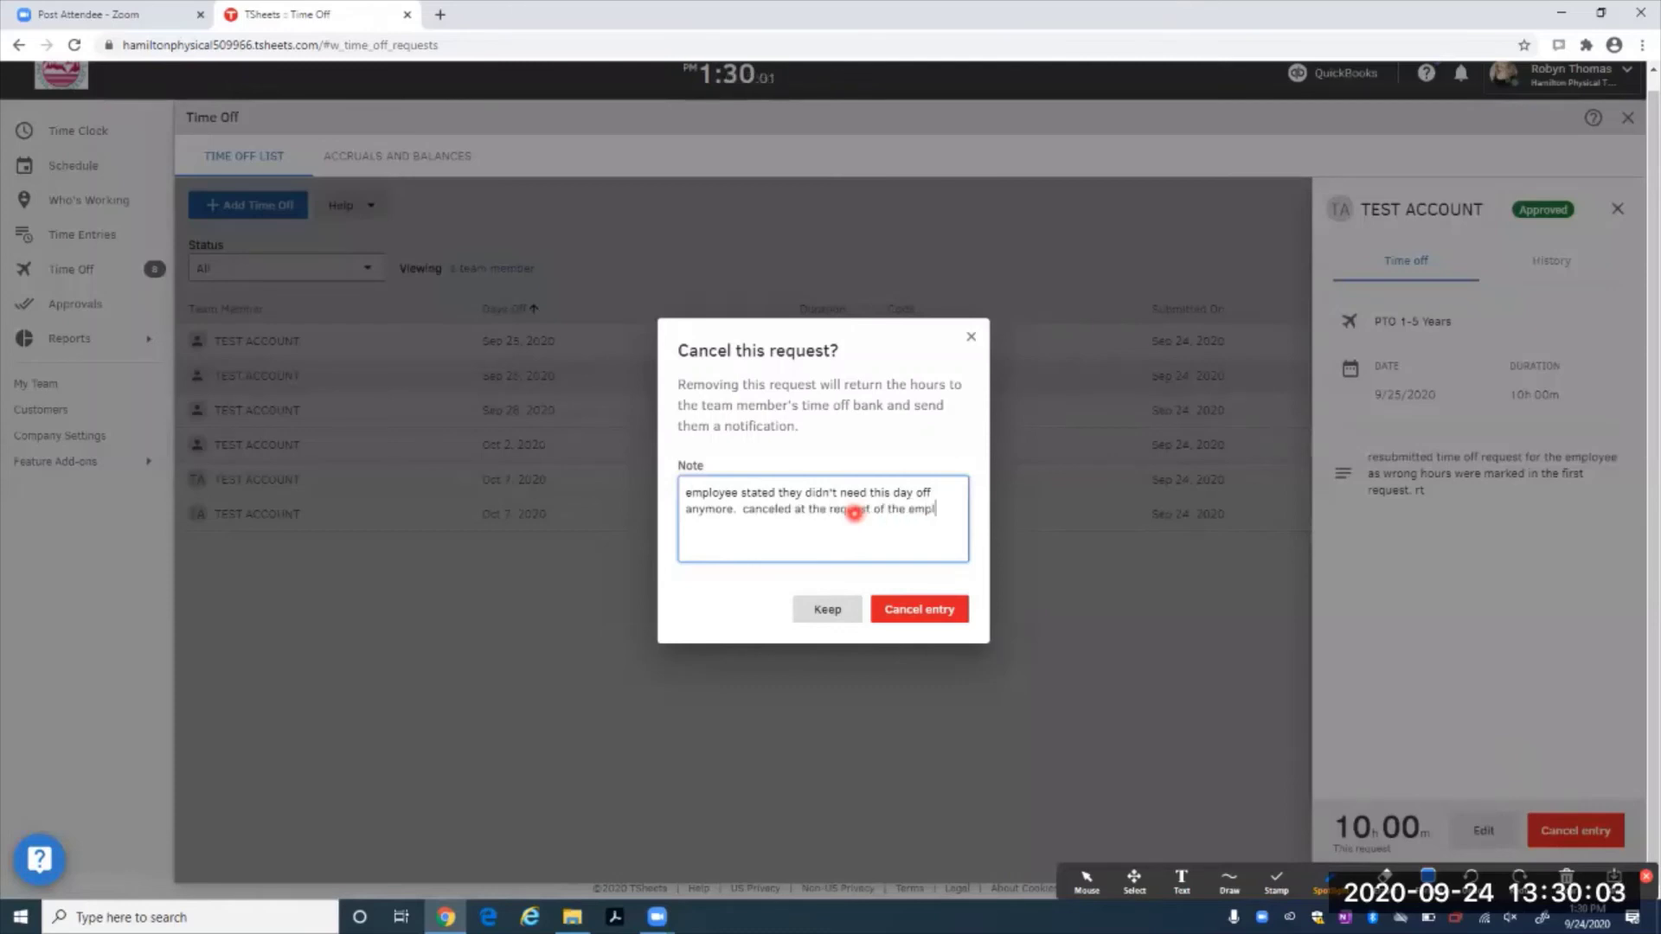
{"action": "type", "text": "oyee. rt"}
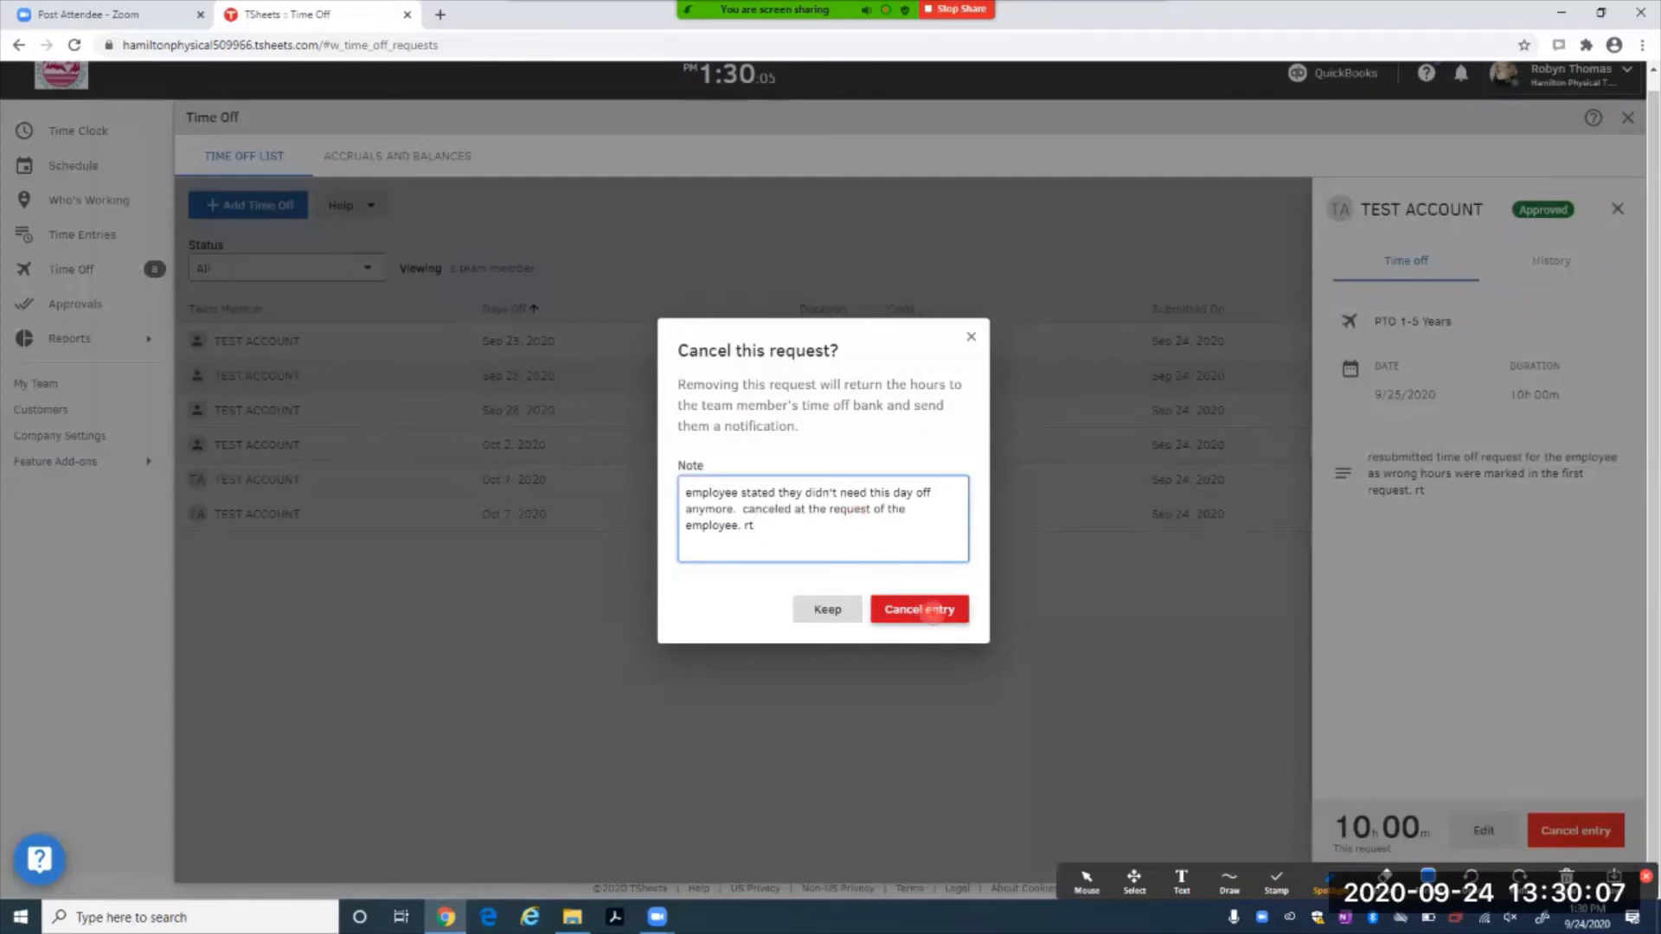
{"action": "left_click", "coordinate": [932, 611]}
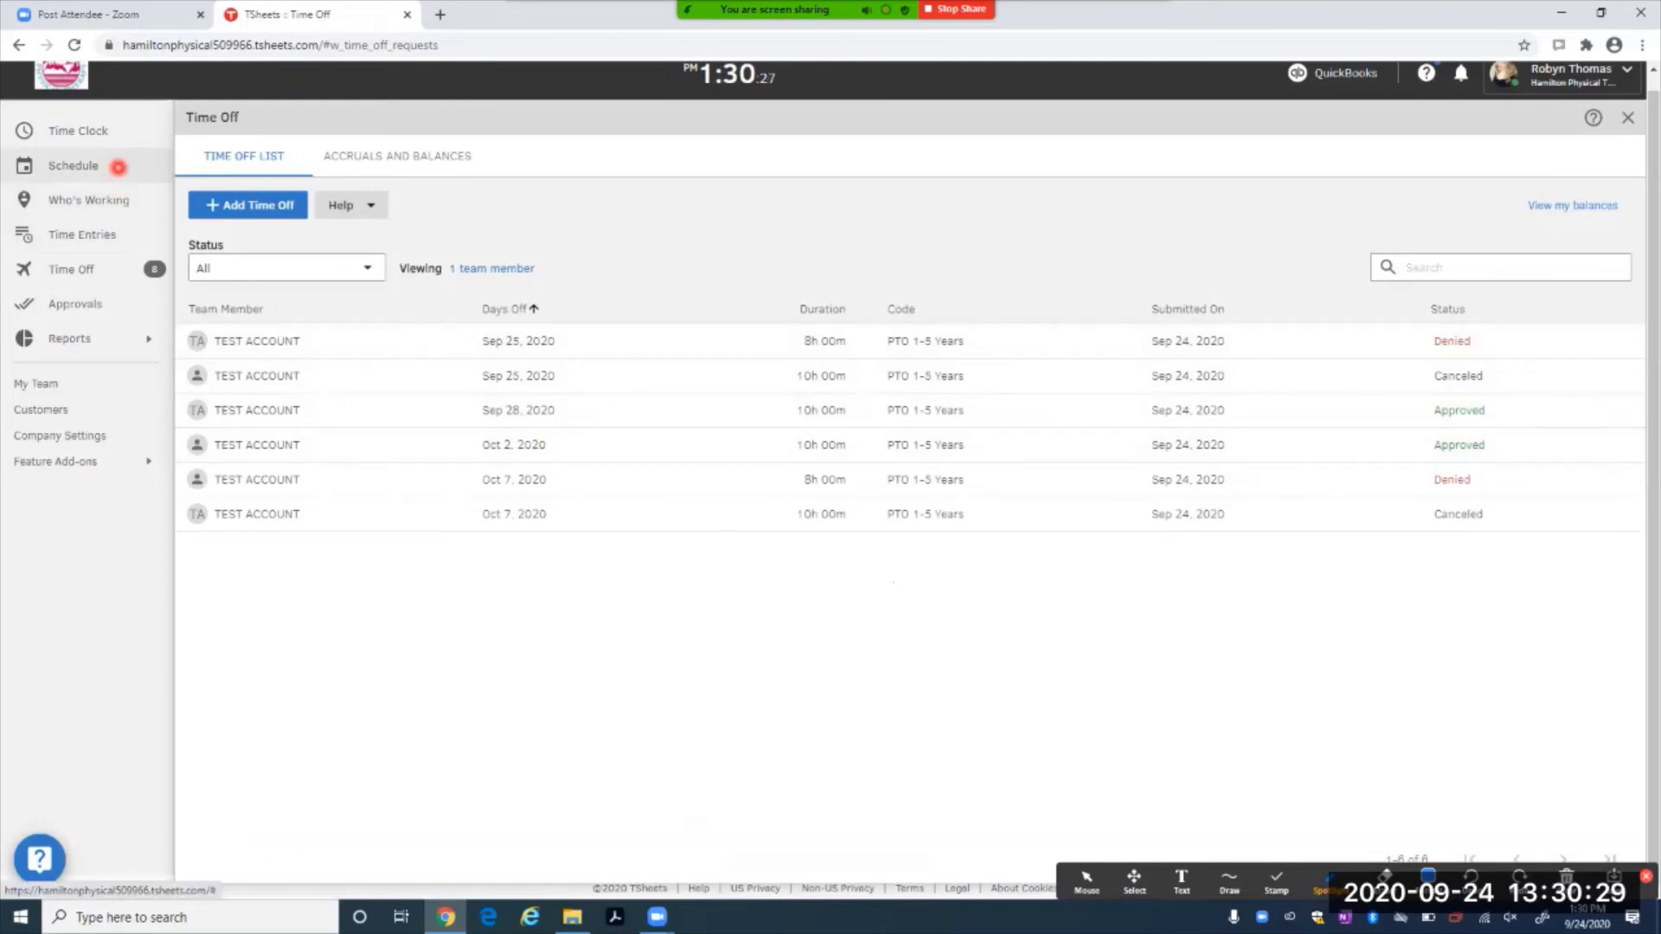
- View the test account's schedule for the week of Sep 27 - Oct 3, 2020 to check its time off
{"action": "left_click", "coordinate": [118, 167]}
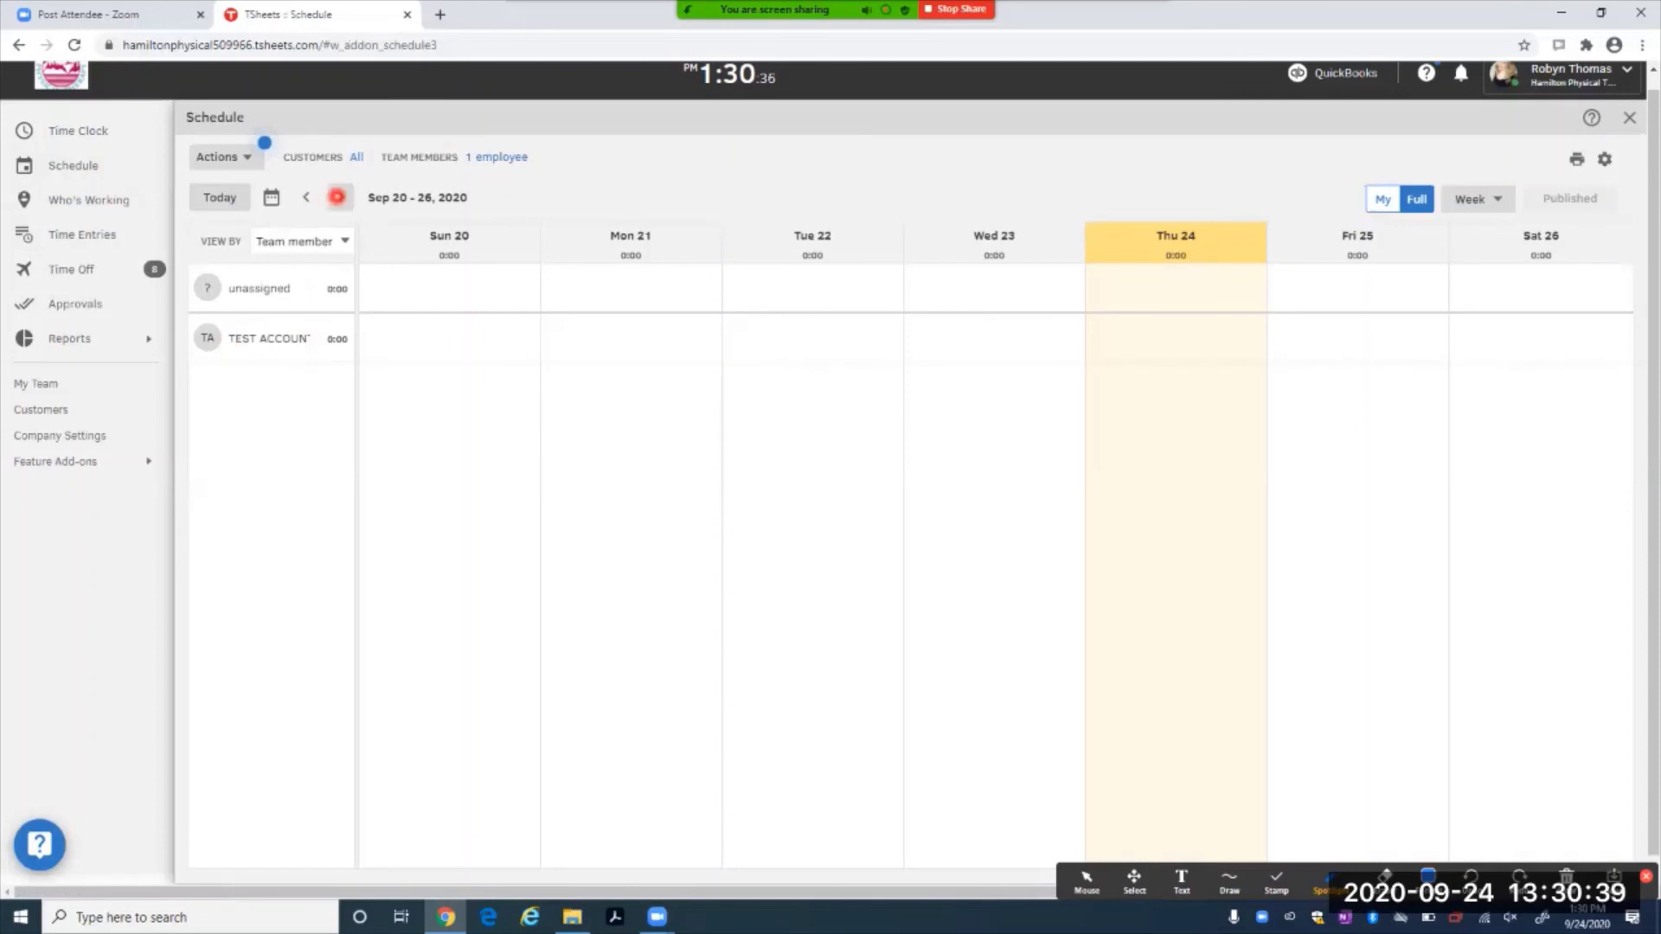
{"action": "left_click", "coordinate": [337, 196]}
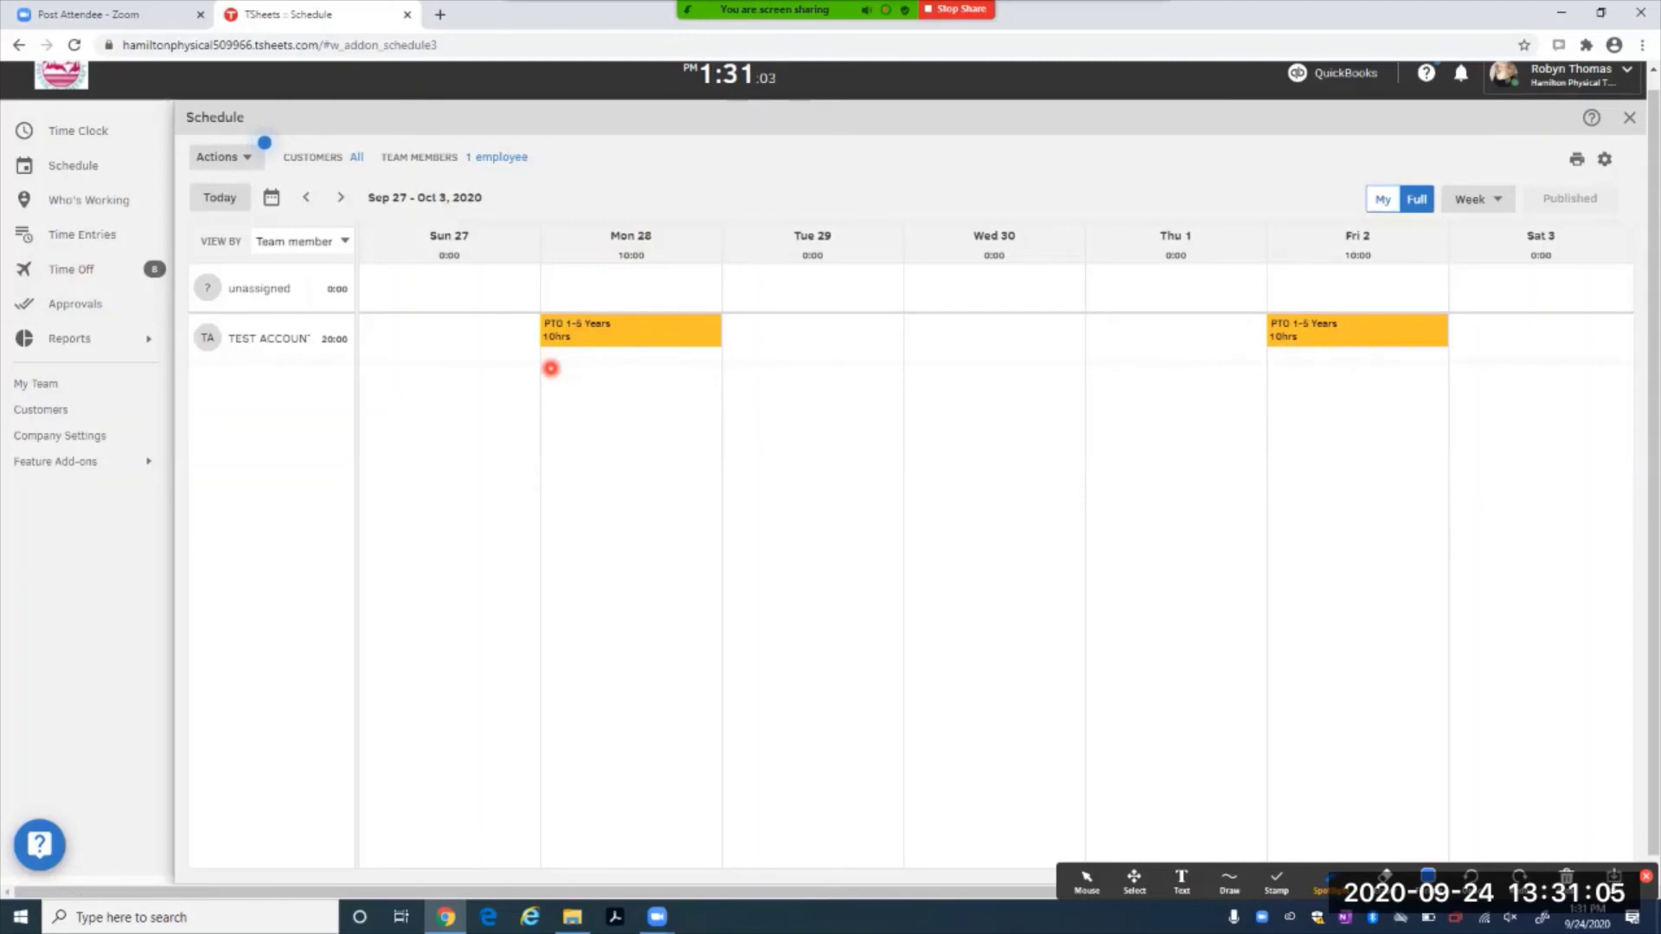
- Return to the time off list and cancel the approved Sep 28, 2020 entry without a note
{"action": "left_click", "coordinate": [93, 302]}
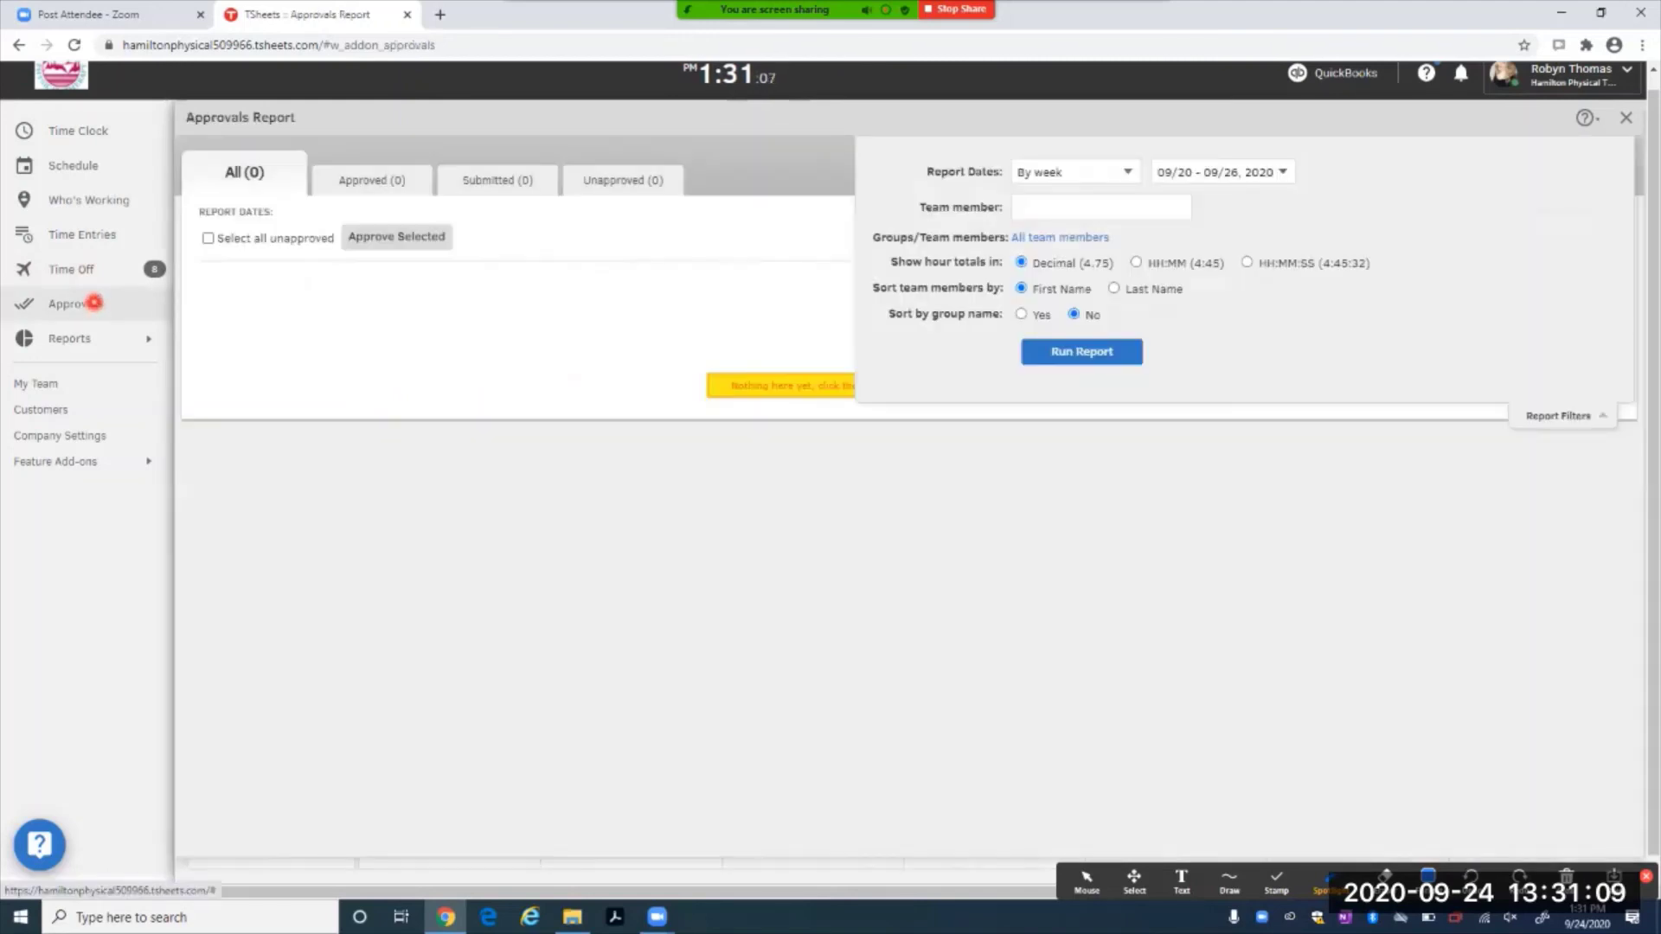
{"action": "left_click", "coordinate": [89, 268]}
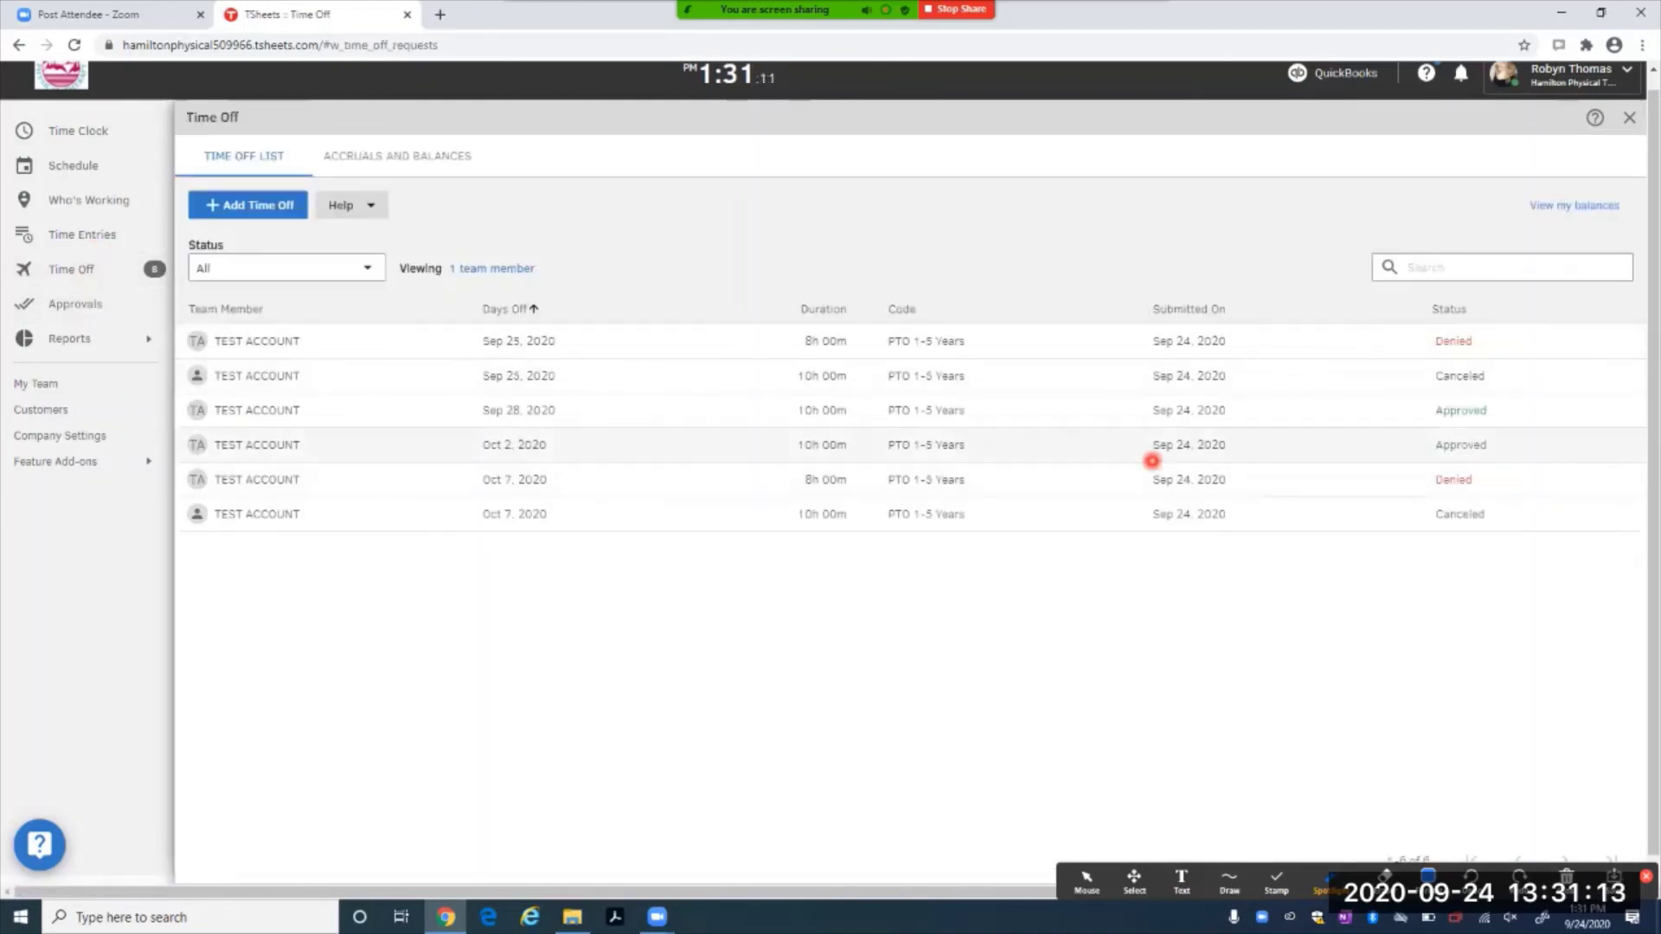
{"action": "left_click", "coordinate": [566, 408]}
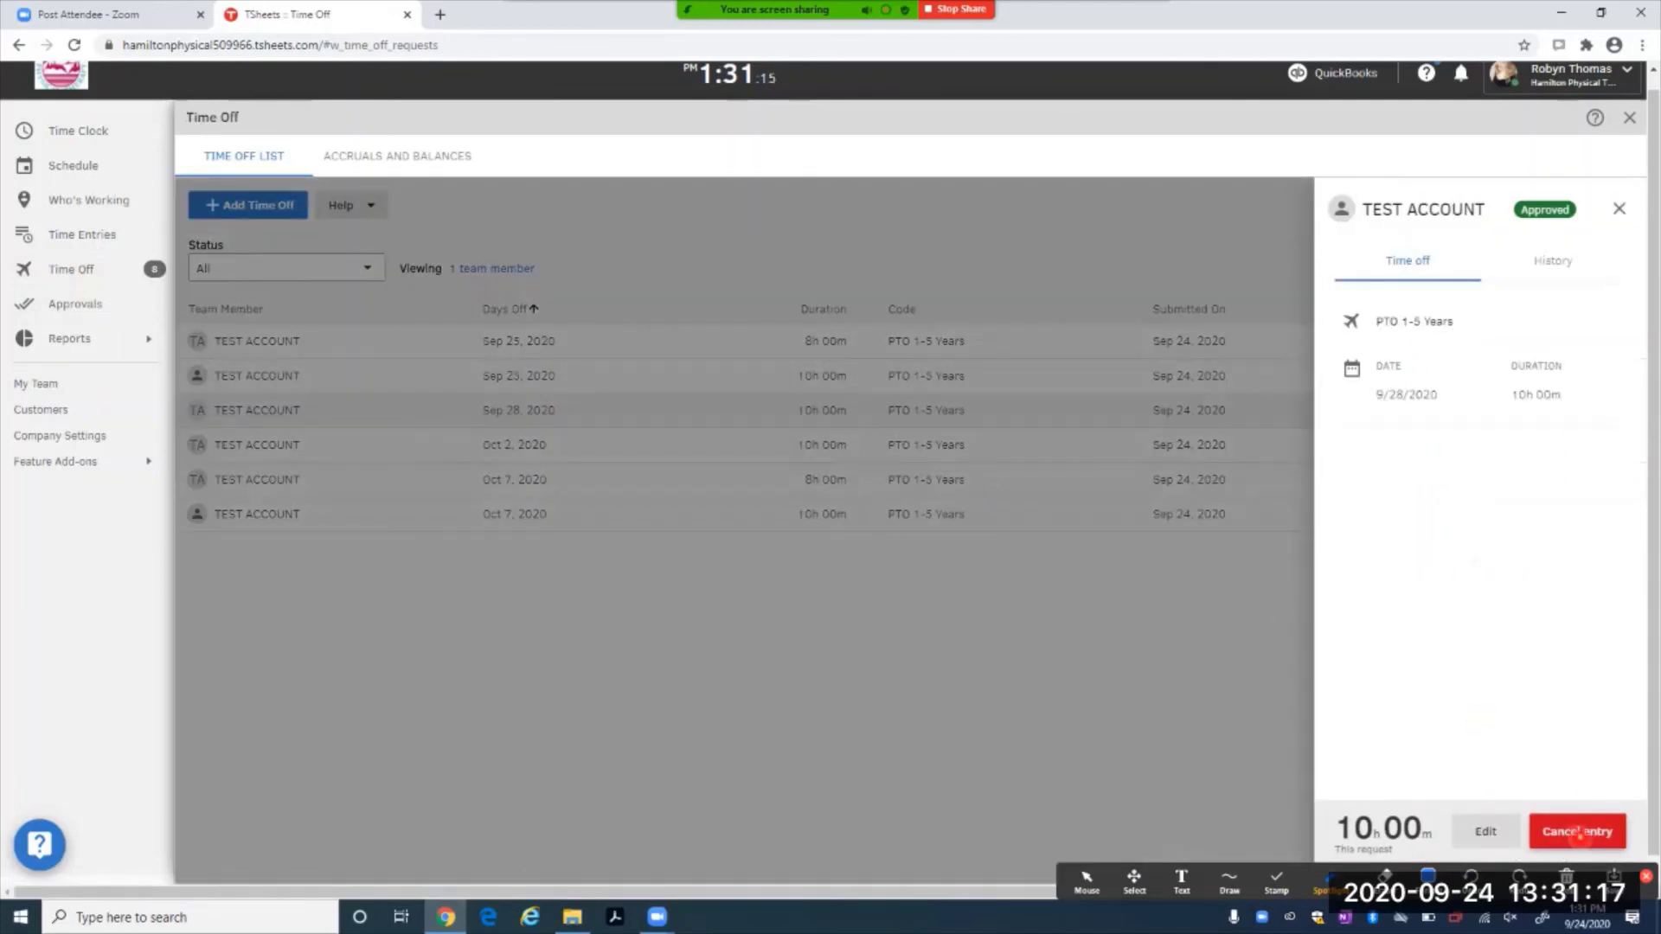
{"action": "left_click", "coordinate": [1579, 833]}
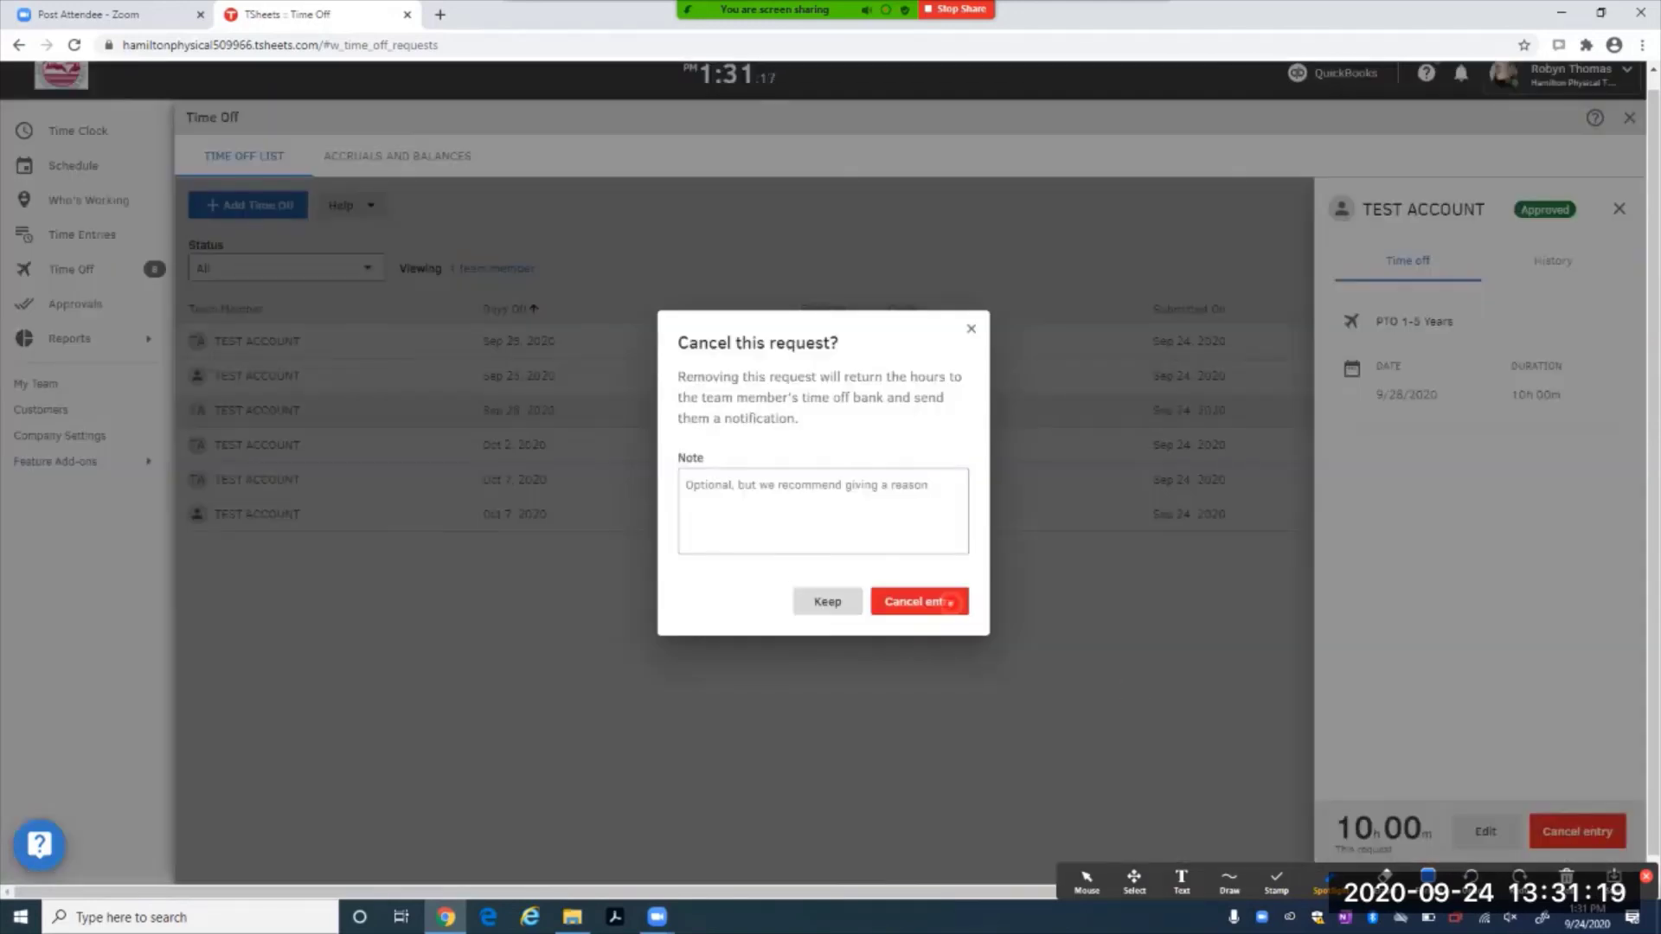
{"action": "left_click", "coordinate": [915, 597]}
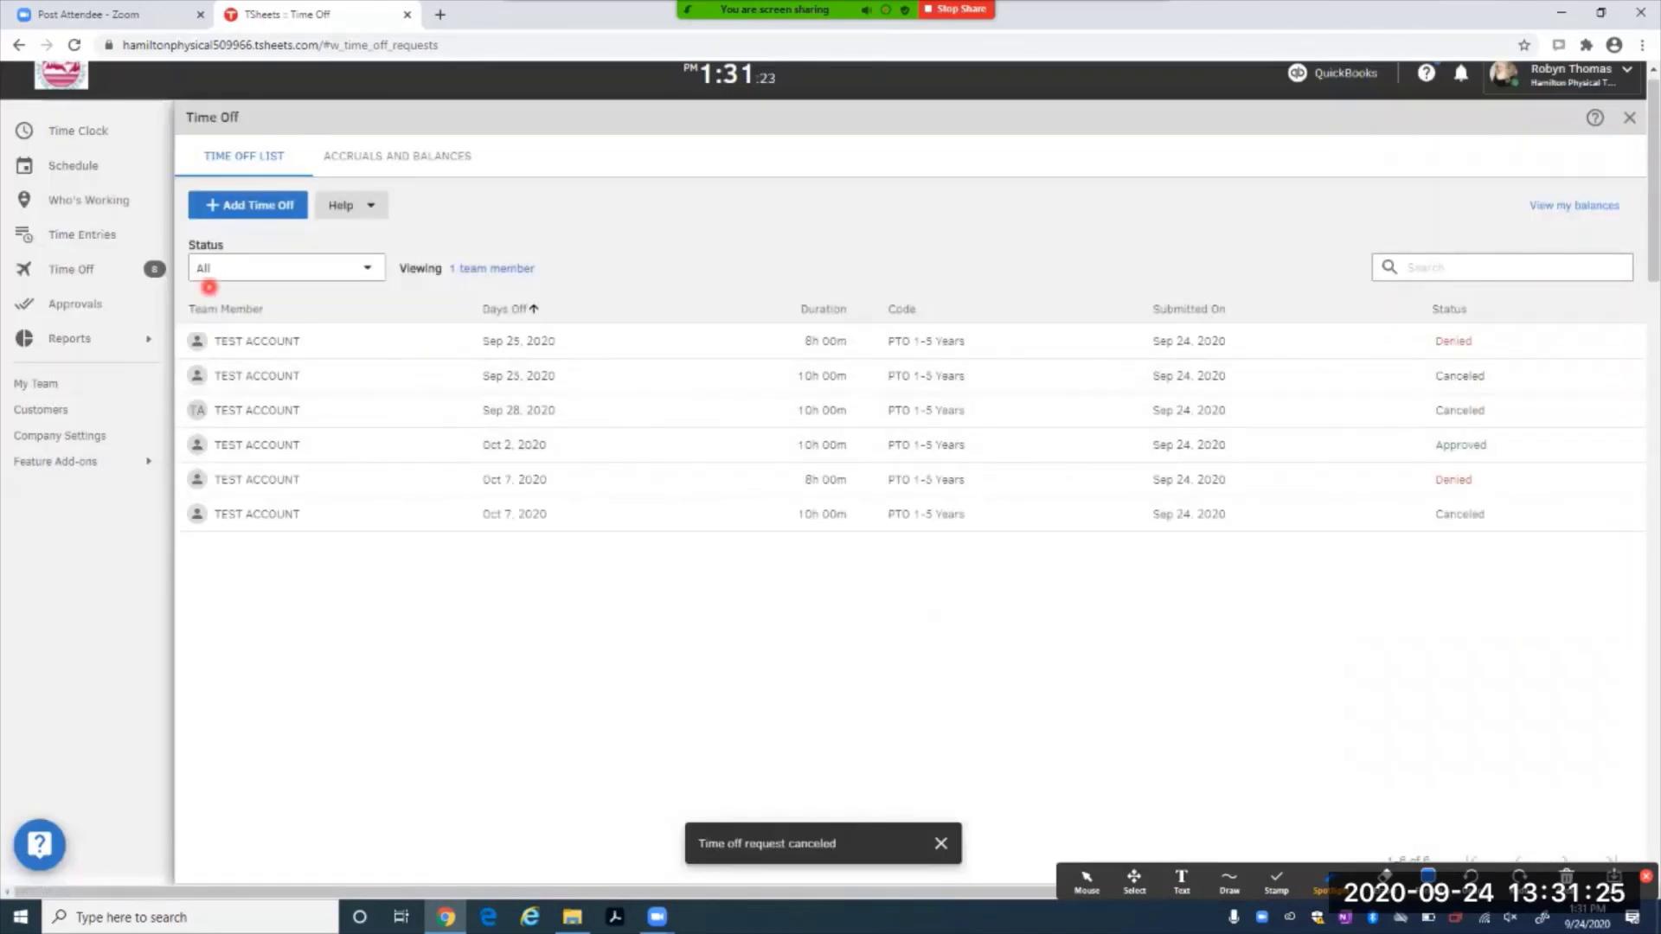
- Recheck the Sep 27 - Oct 3, 2020 schedule week after the cancellation, refreshing it by visiting the previous week and coming back
{"action": "left_click", "coordinate": [96, 162]}
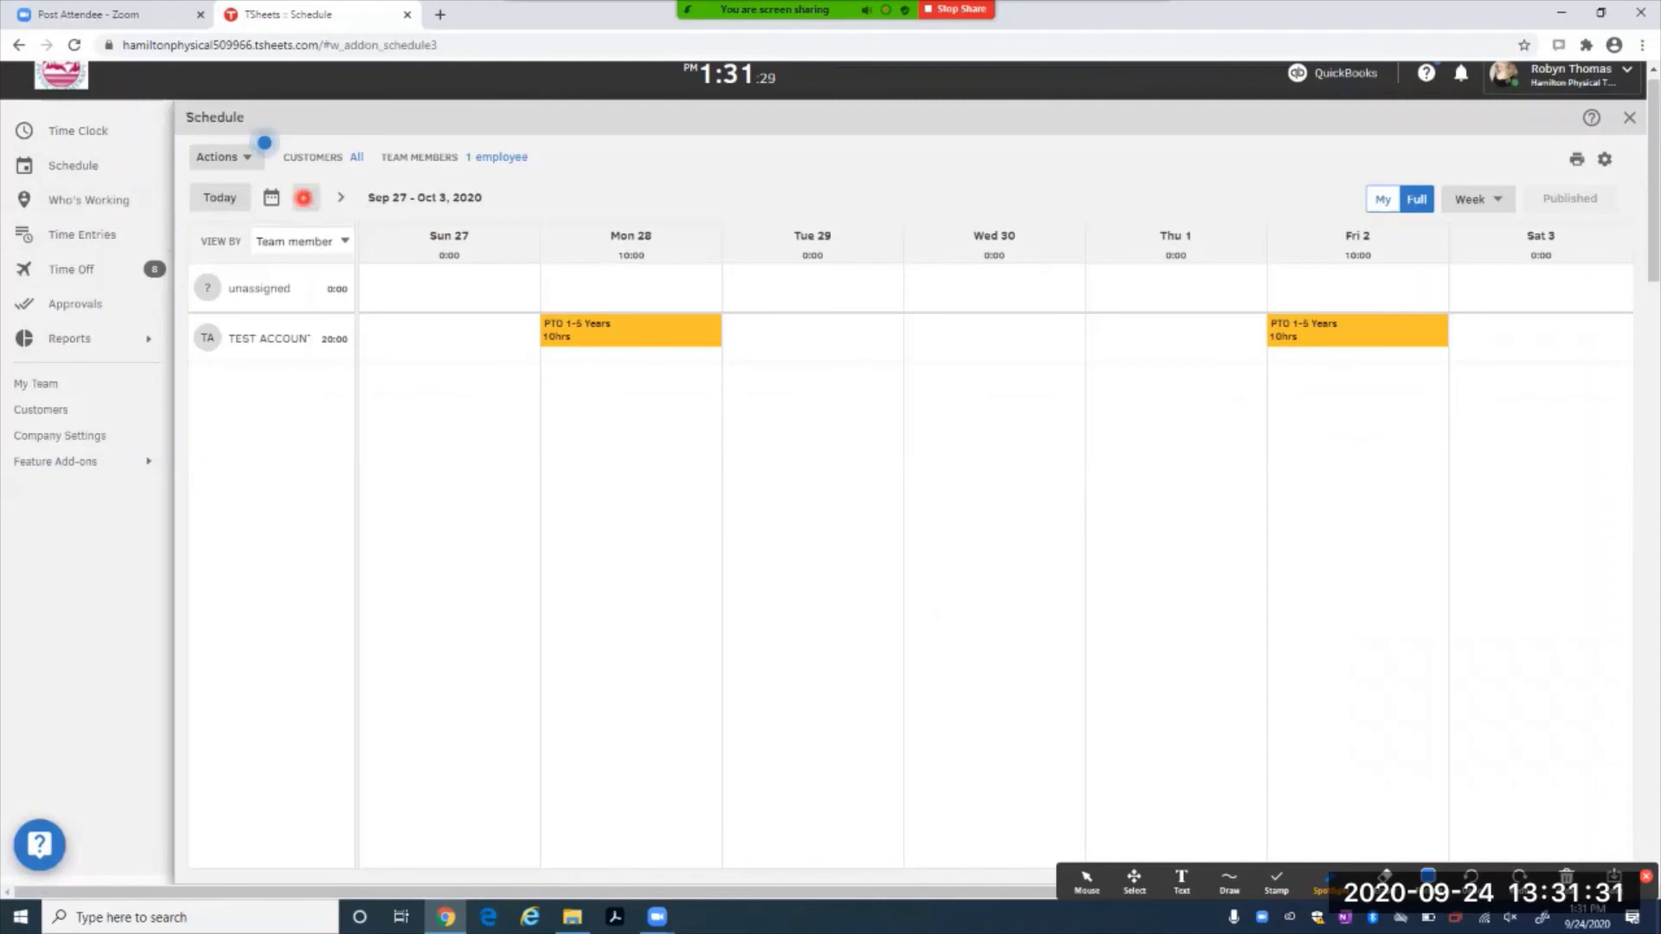
{"action": "left_click", "coordinate": [305, 197]}
{"action": "left_click", "coordinate": [340, 197]}
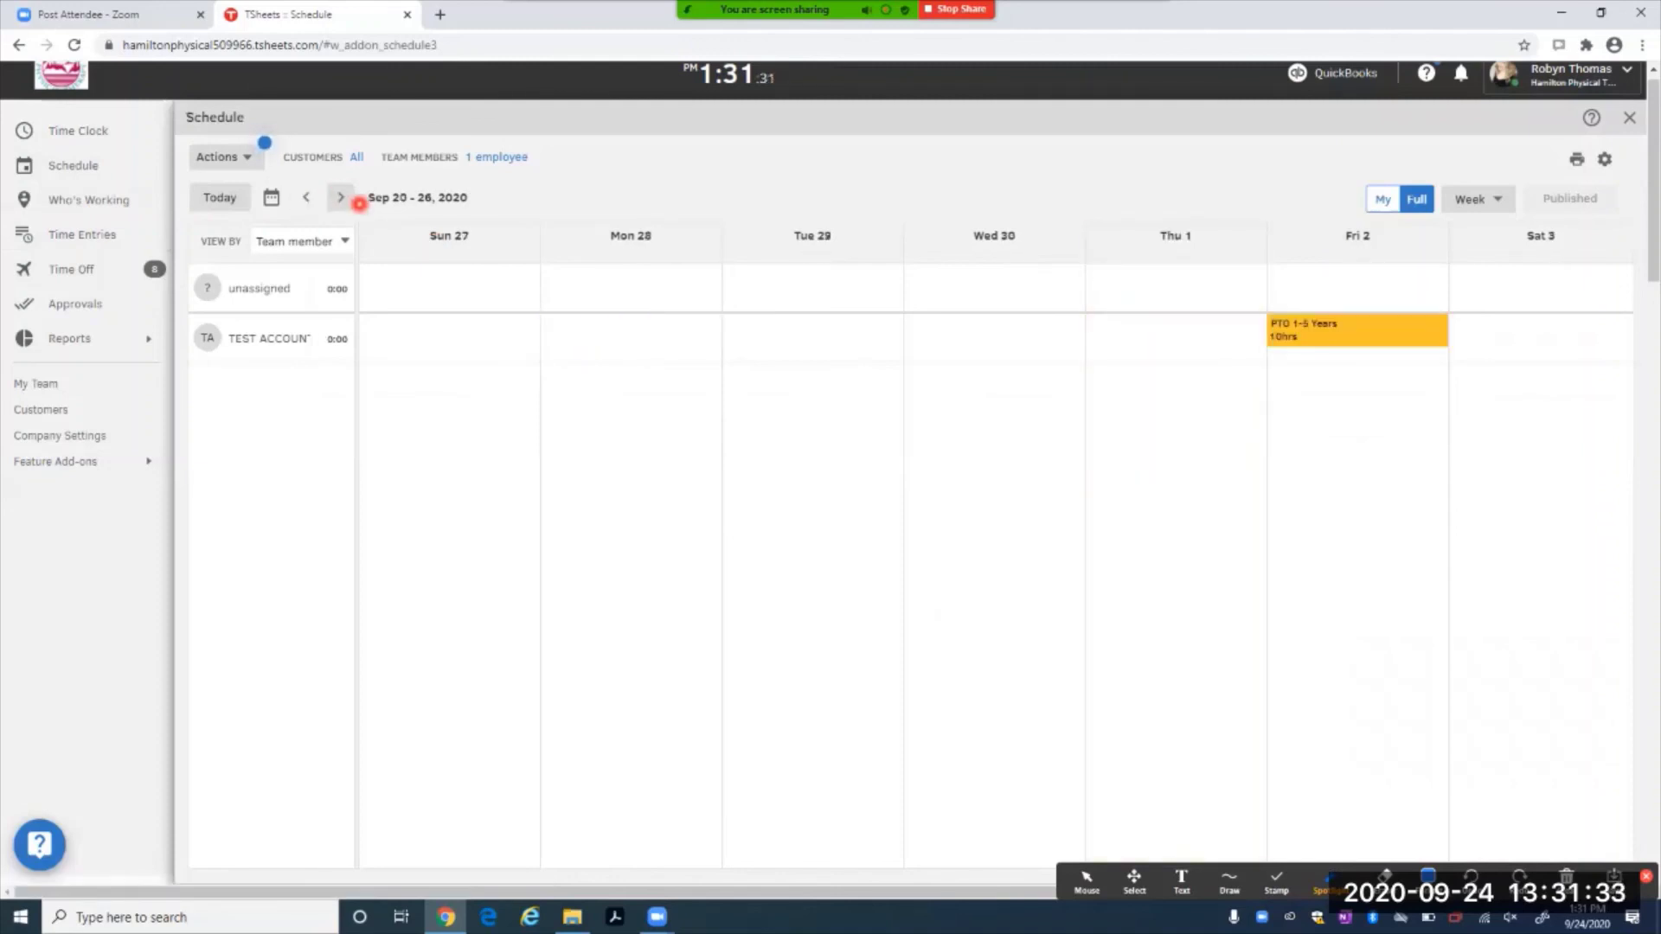